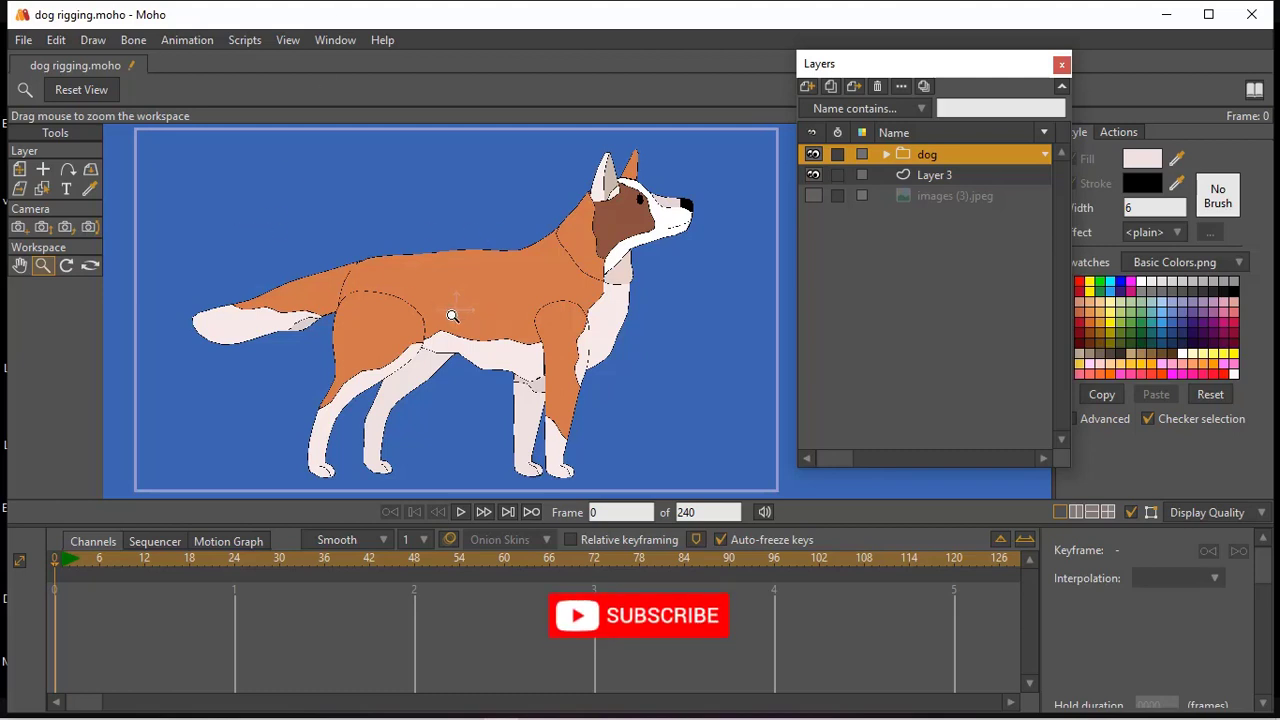
Convert the dog group layer to a bone layer.
drag(451, 315, 446, 312)
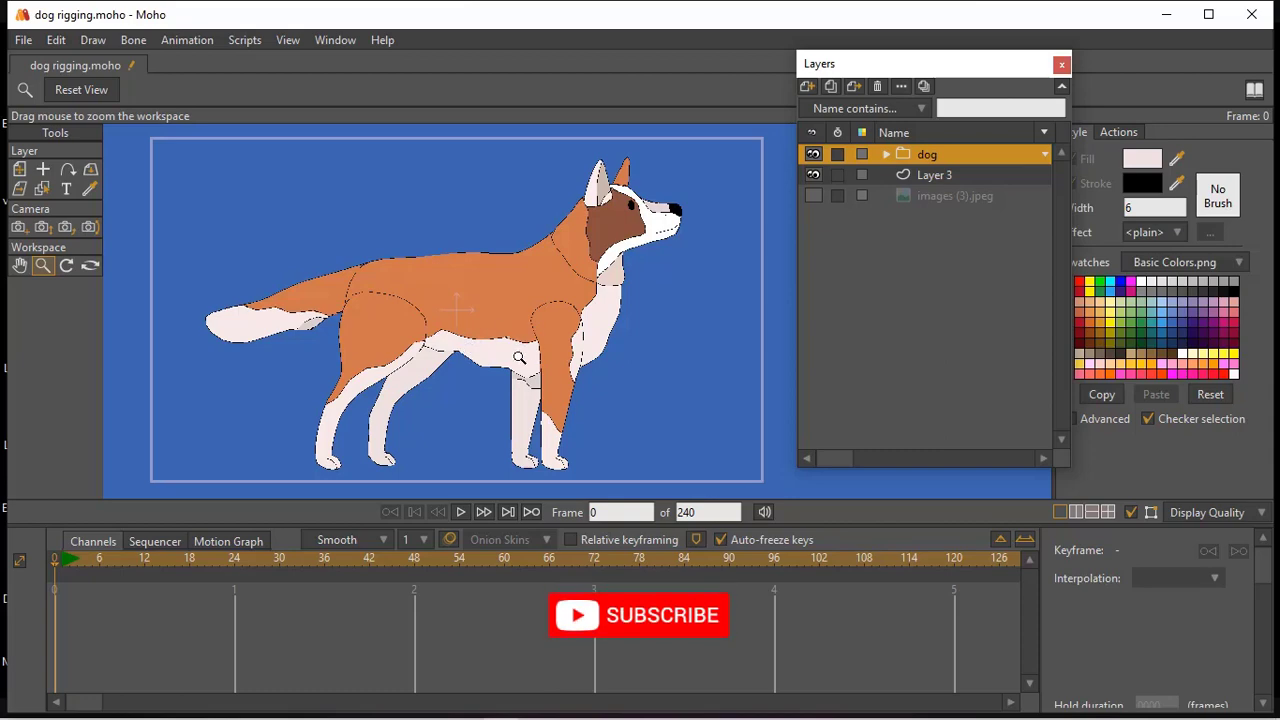
double_click(888, 22)
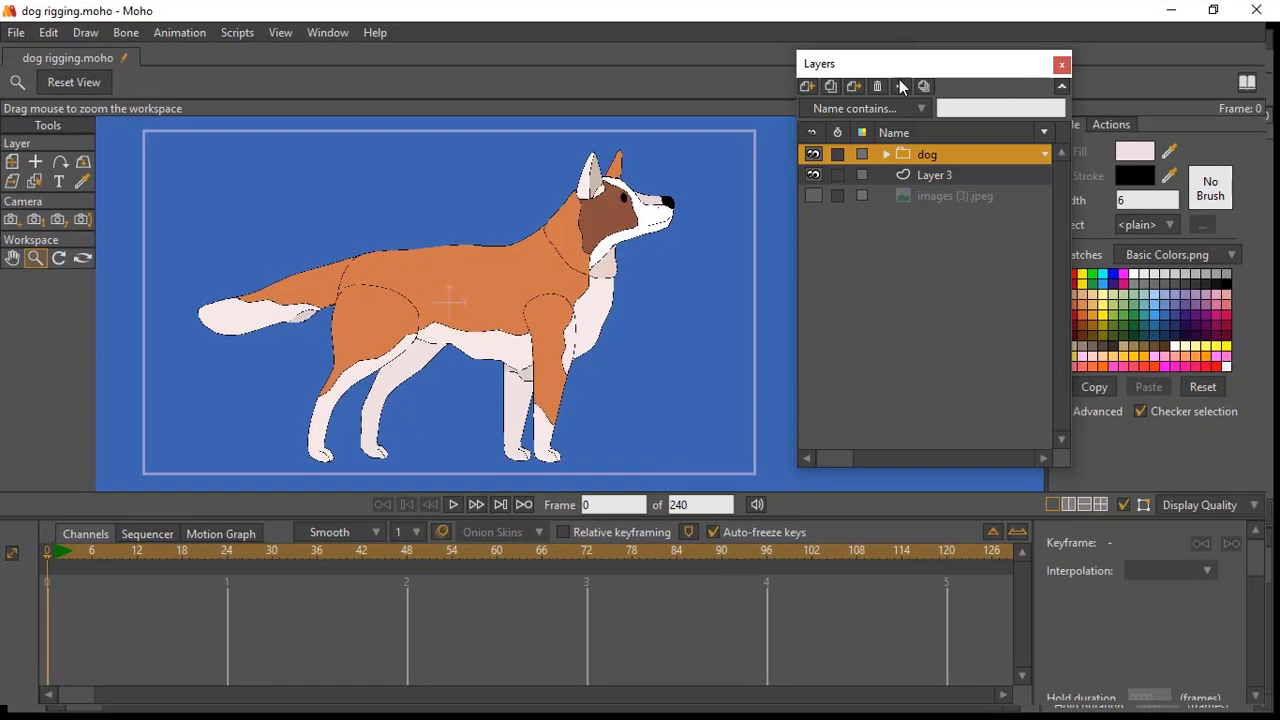
click(886, 154)
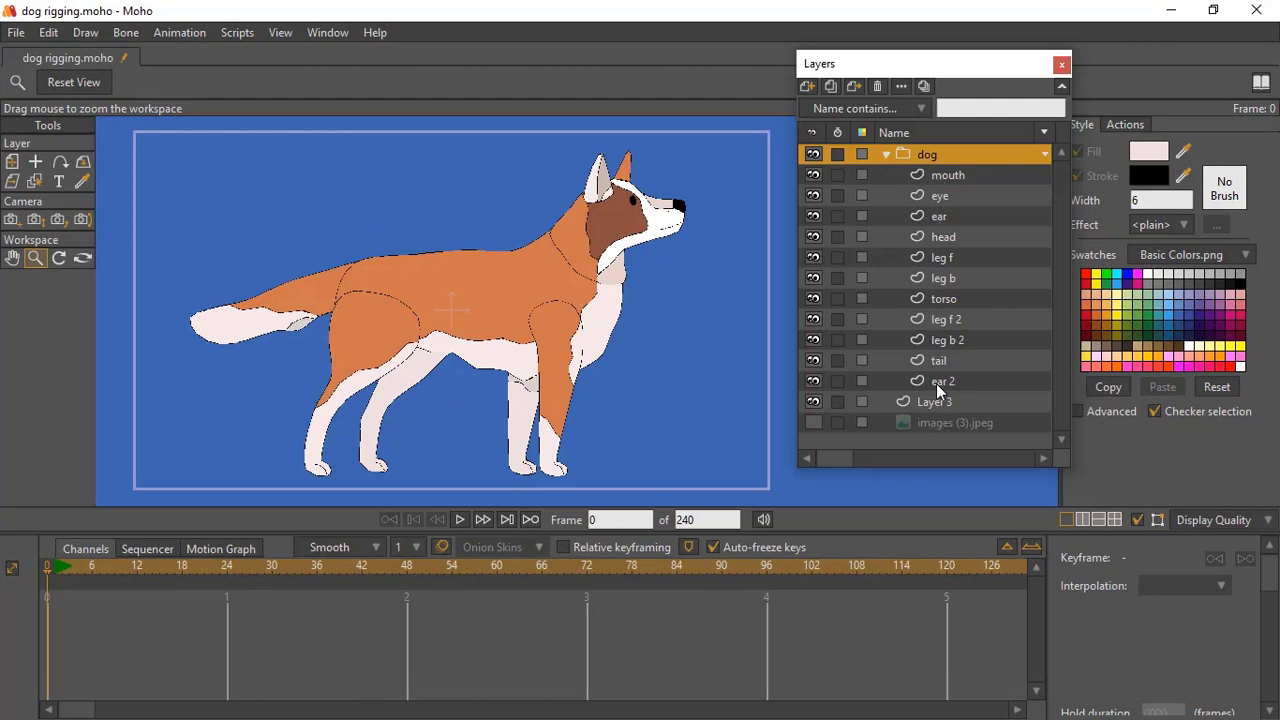
click(887, 155)
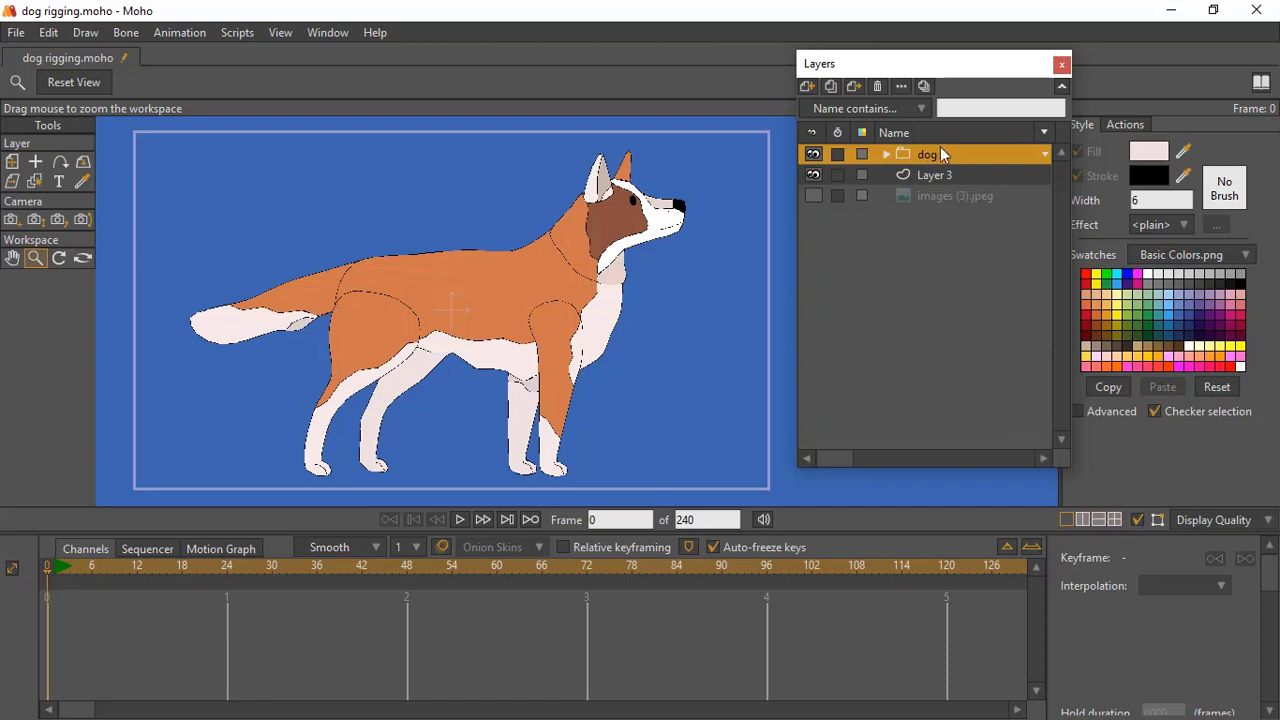
right_click(909, 152)
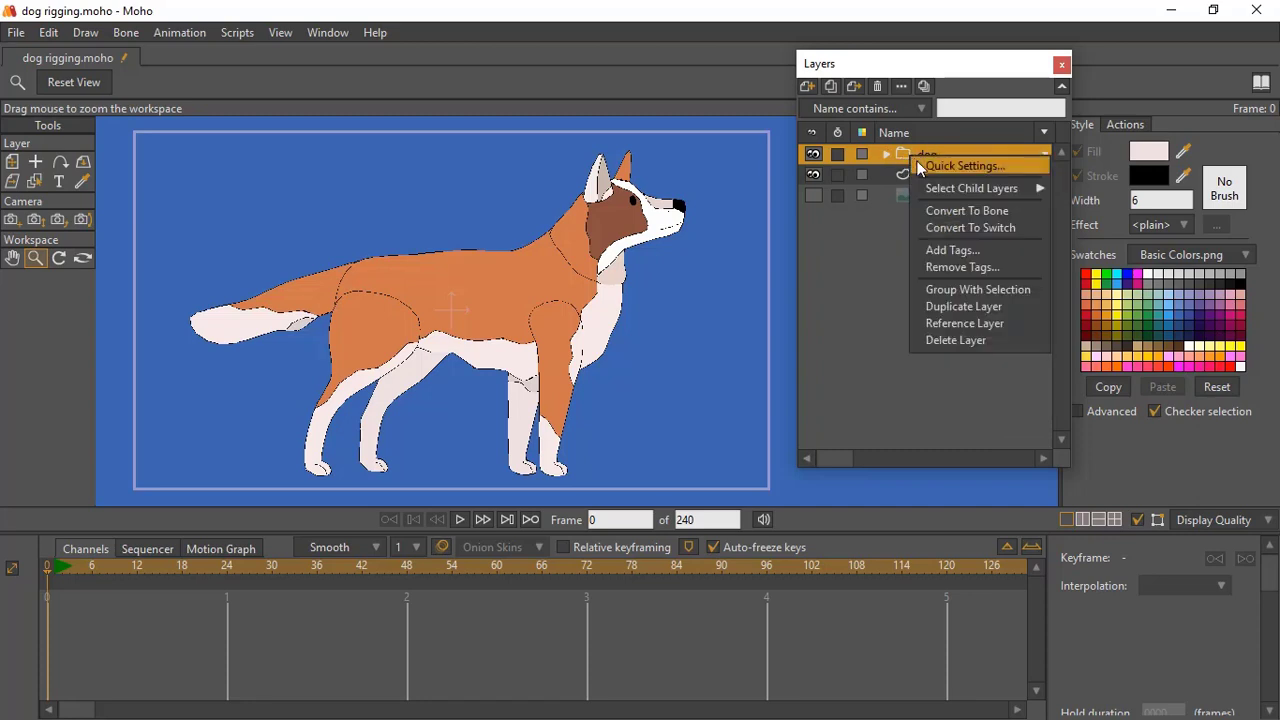
click(976, 212)
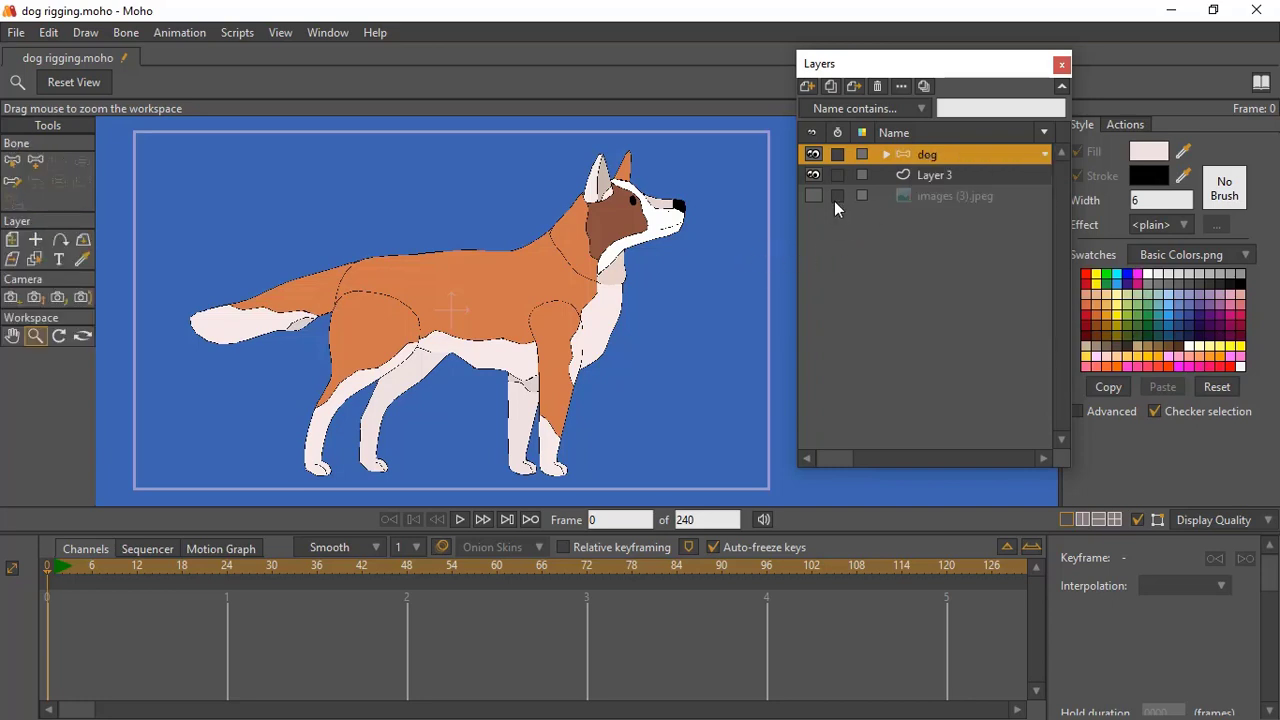
Activate the Add Bone tool for the dog bone layer.
scroll(506, 300, down, 2)
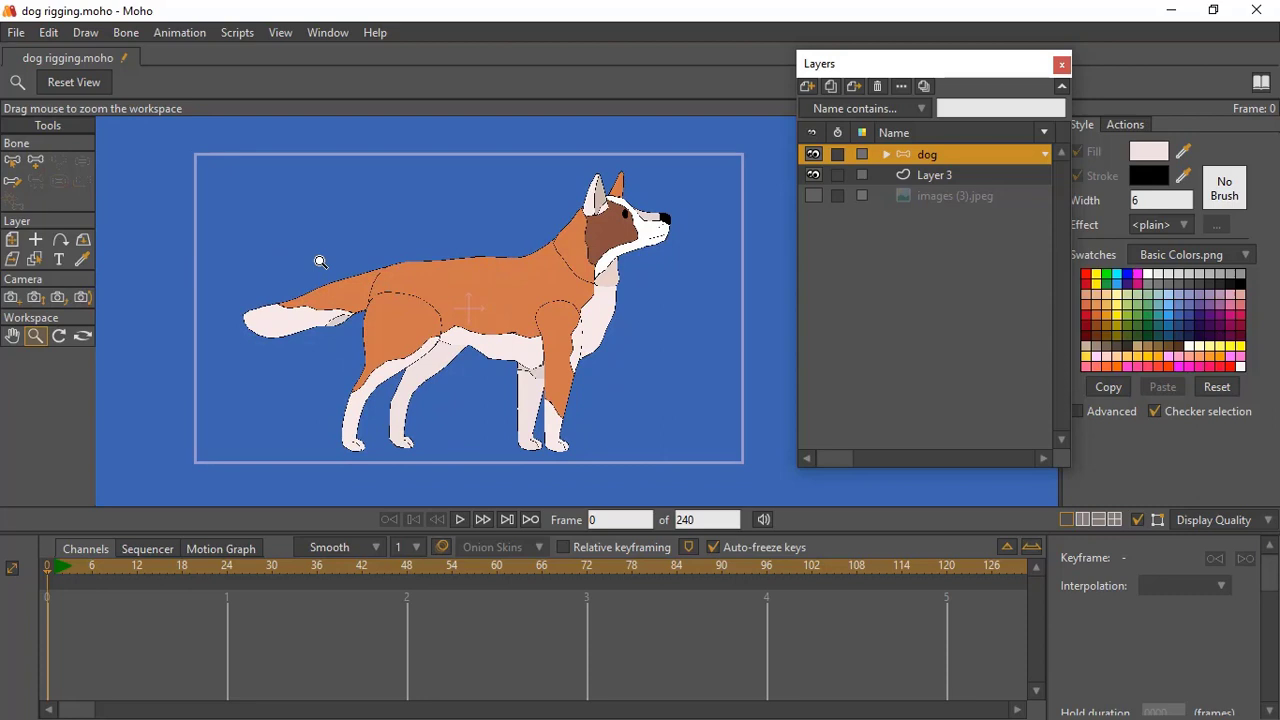
scroll(405, 268, down, 1)
scroll(405, 268, up, 1)
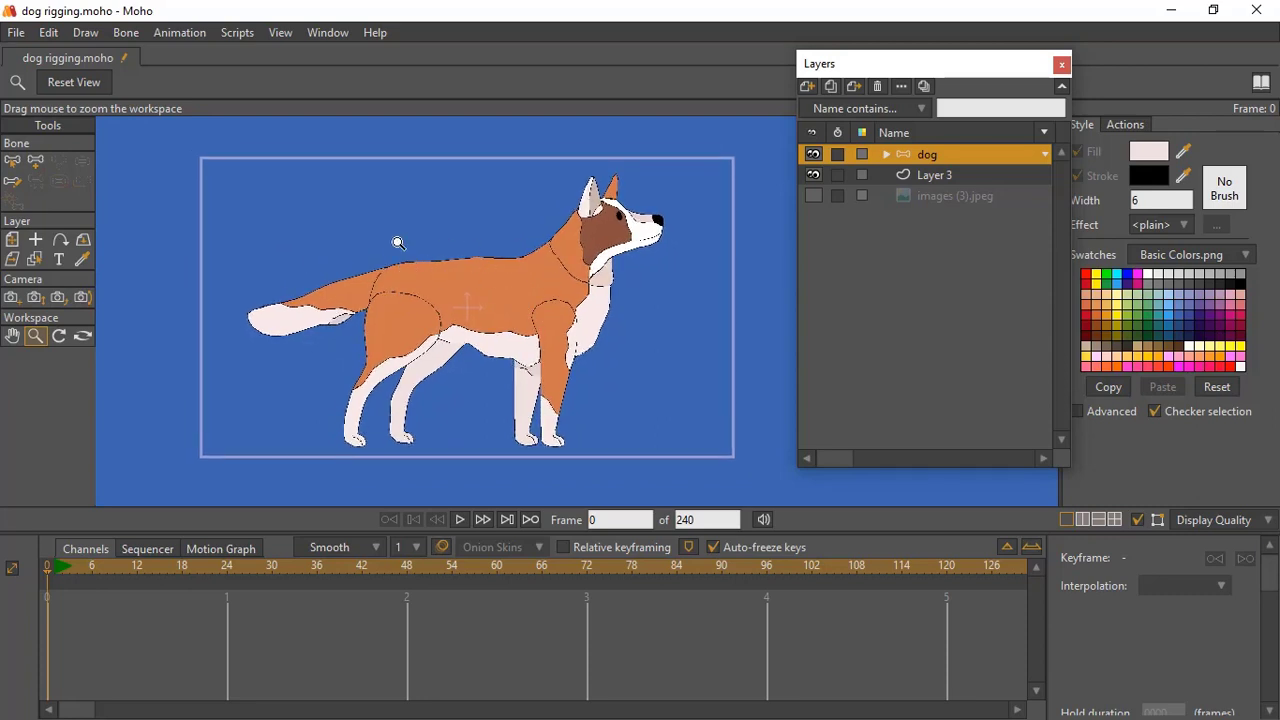
click(37, 161)
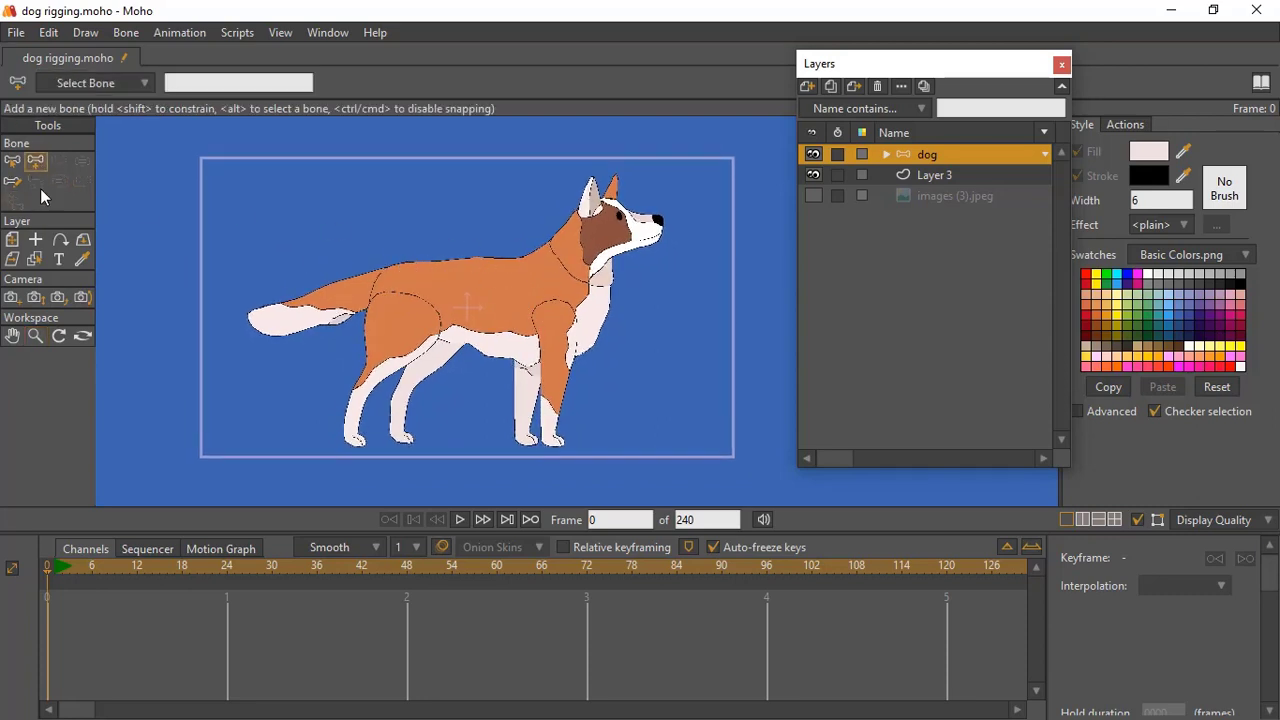
click(13, 165)
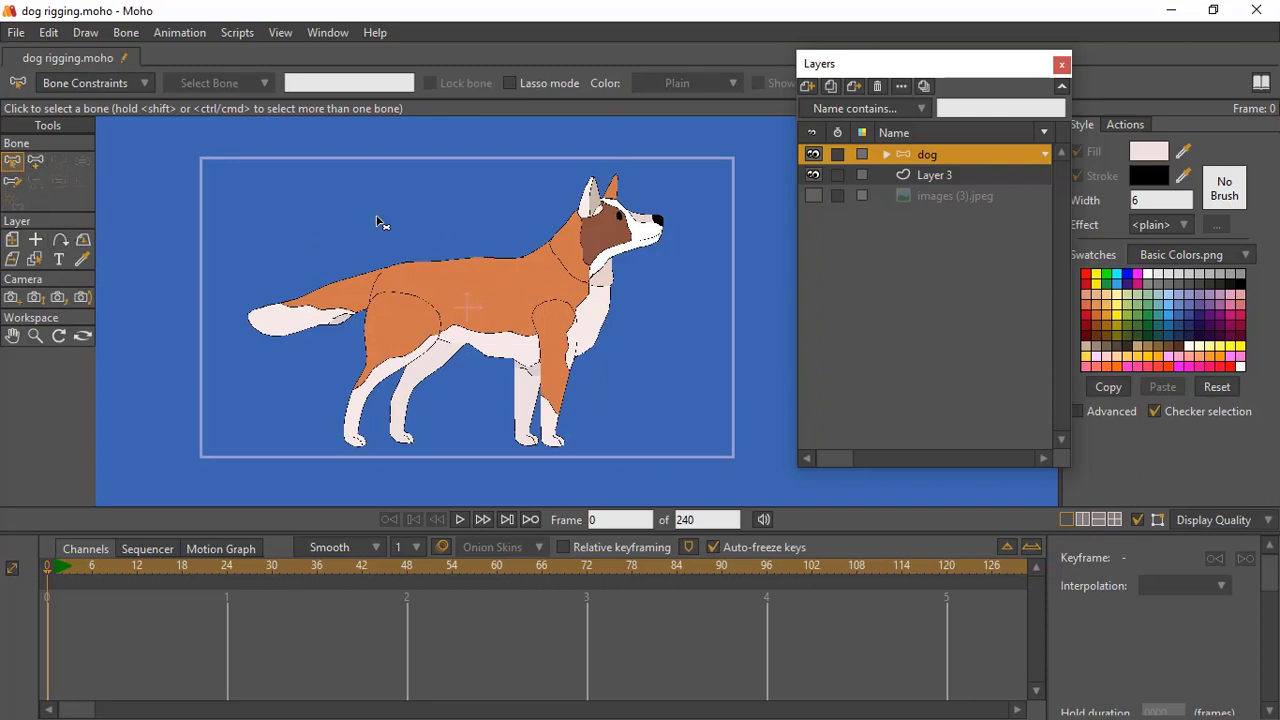
click(35, 161)
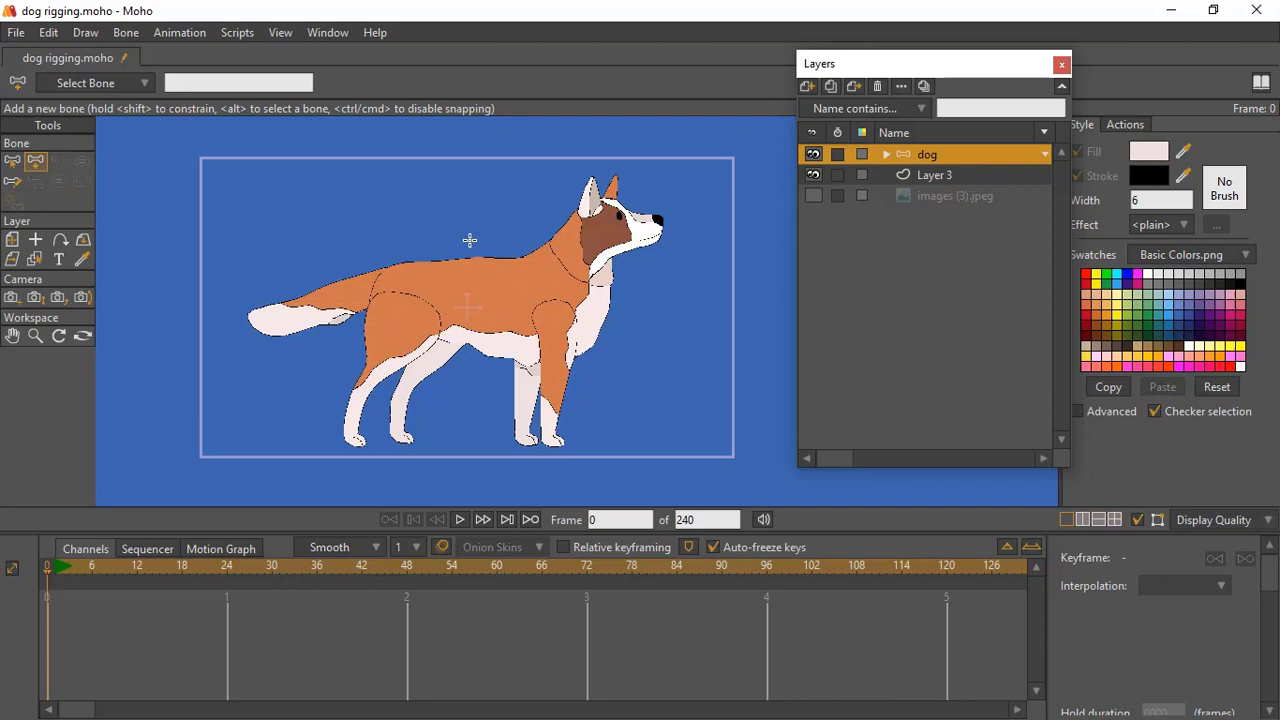
drag(474, 368, 474, 444)
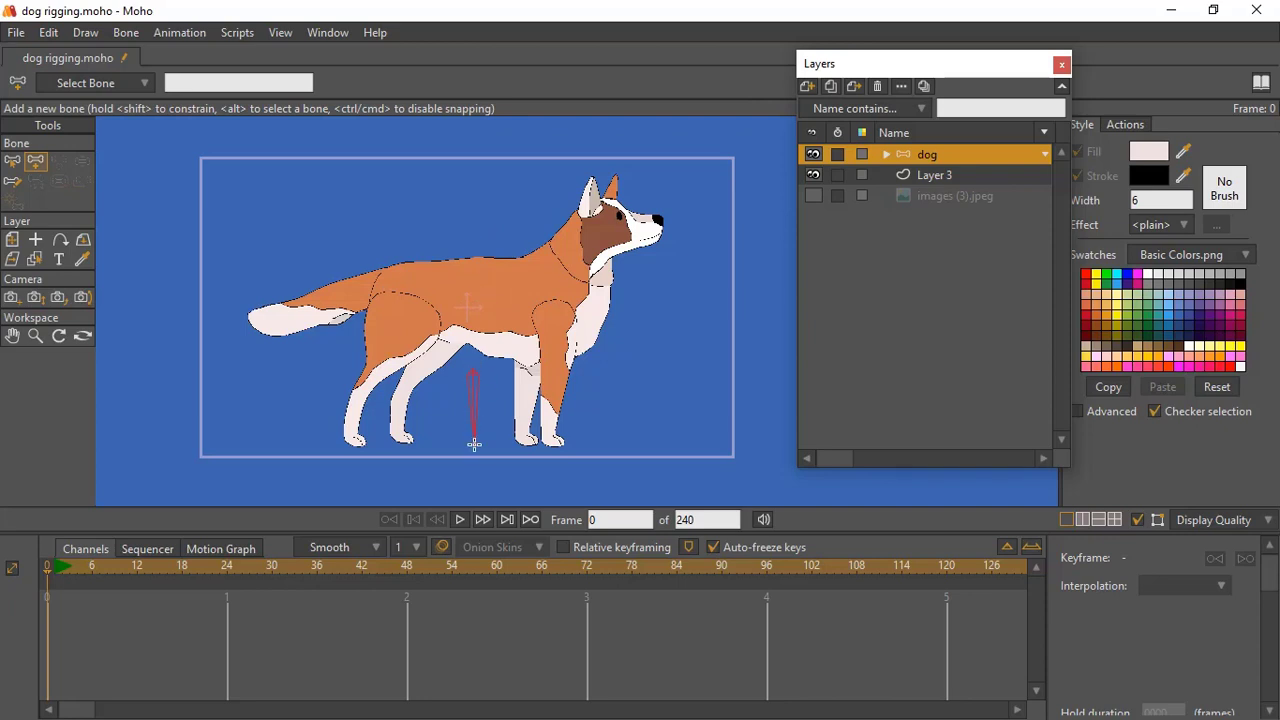
drag(471, 248, 465, 183)
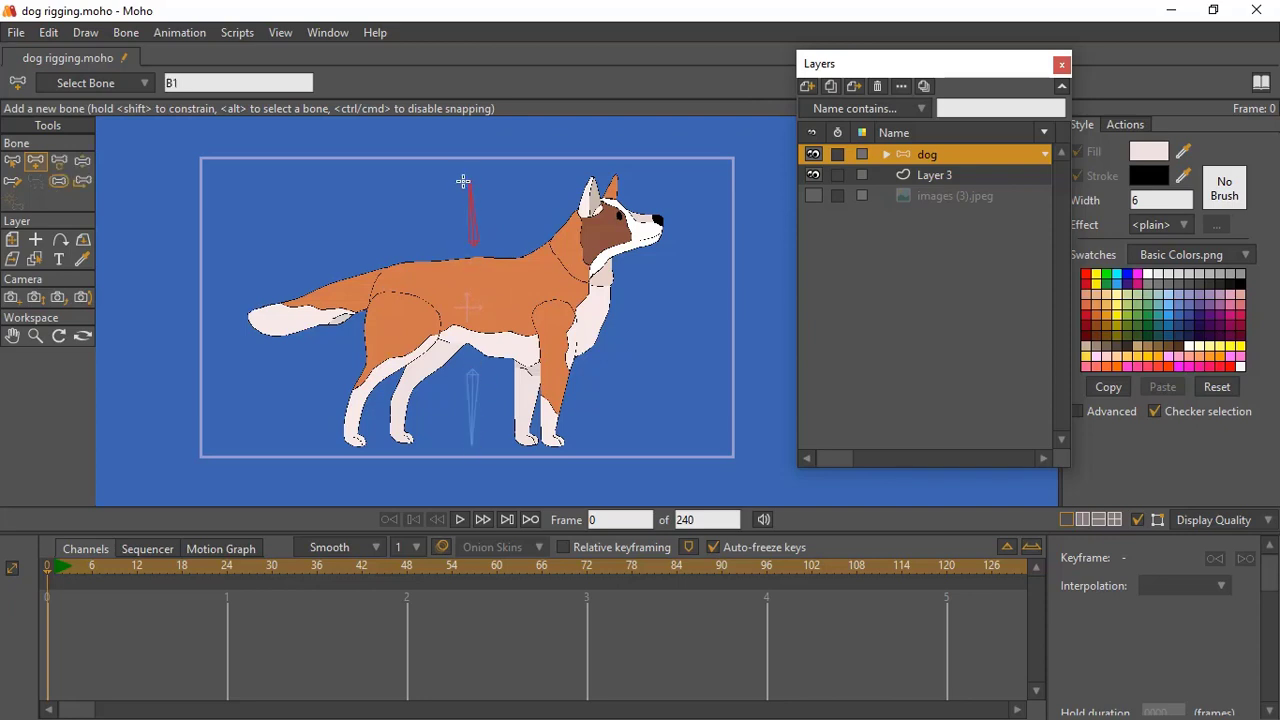
key(ctrl+z)
key(ctrl+z)
Add a vertical root bone beneath the dog's belly, between the front and hind legs.
drag(474, 365, 477, 440)
click(909, 175)
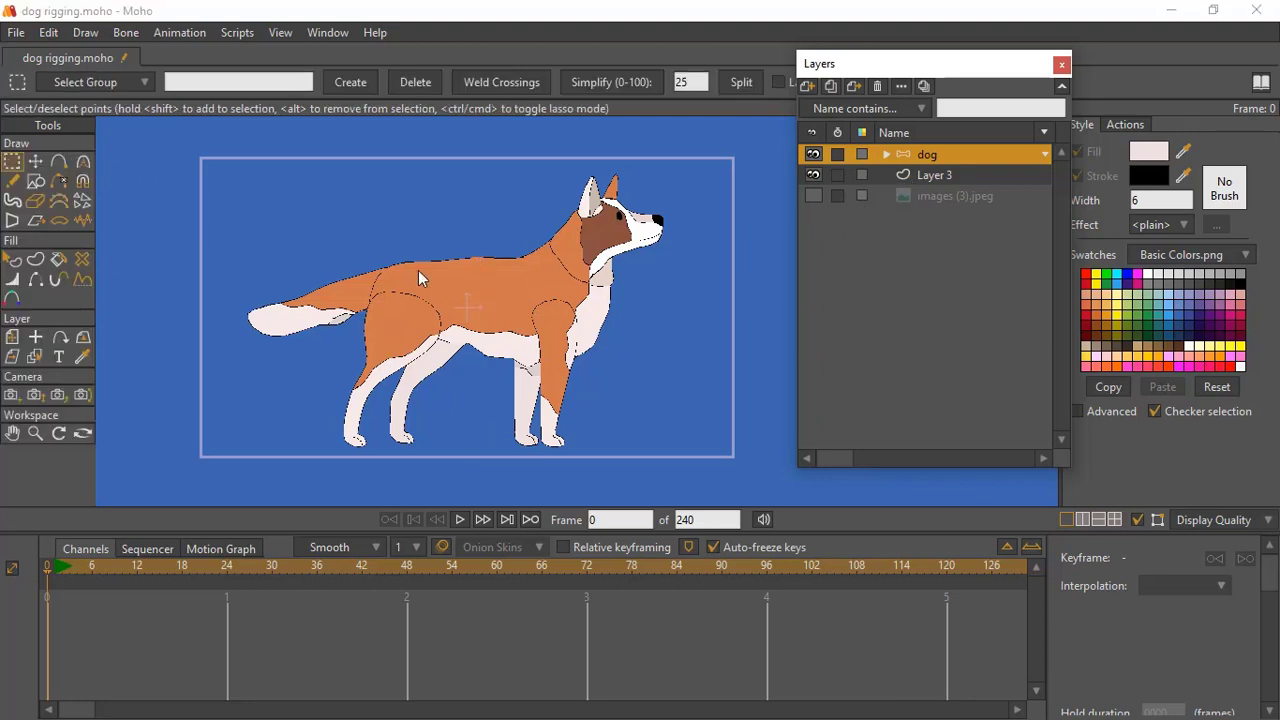
click(57, 163)
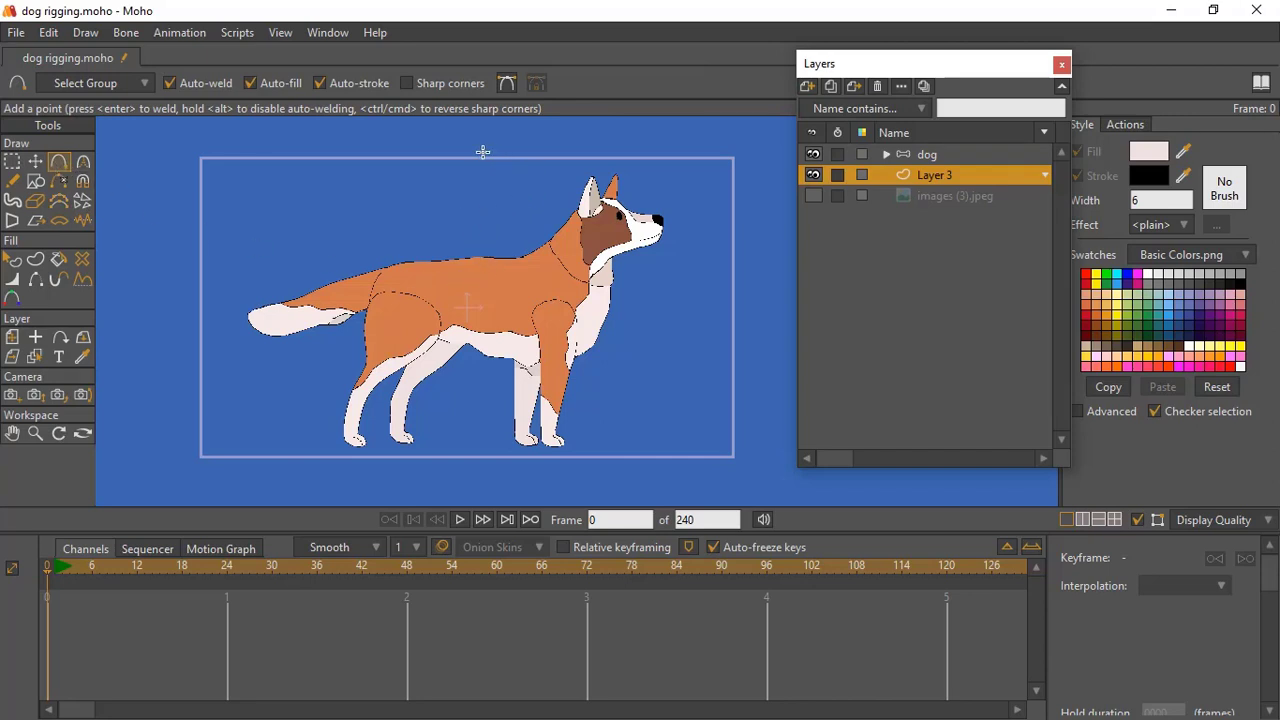
drag(481, 143, 474, 484)
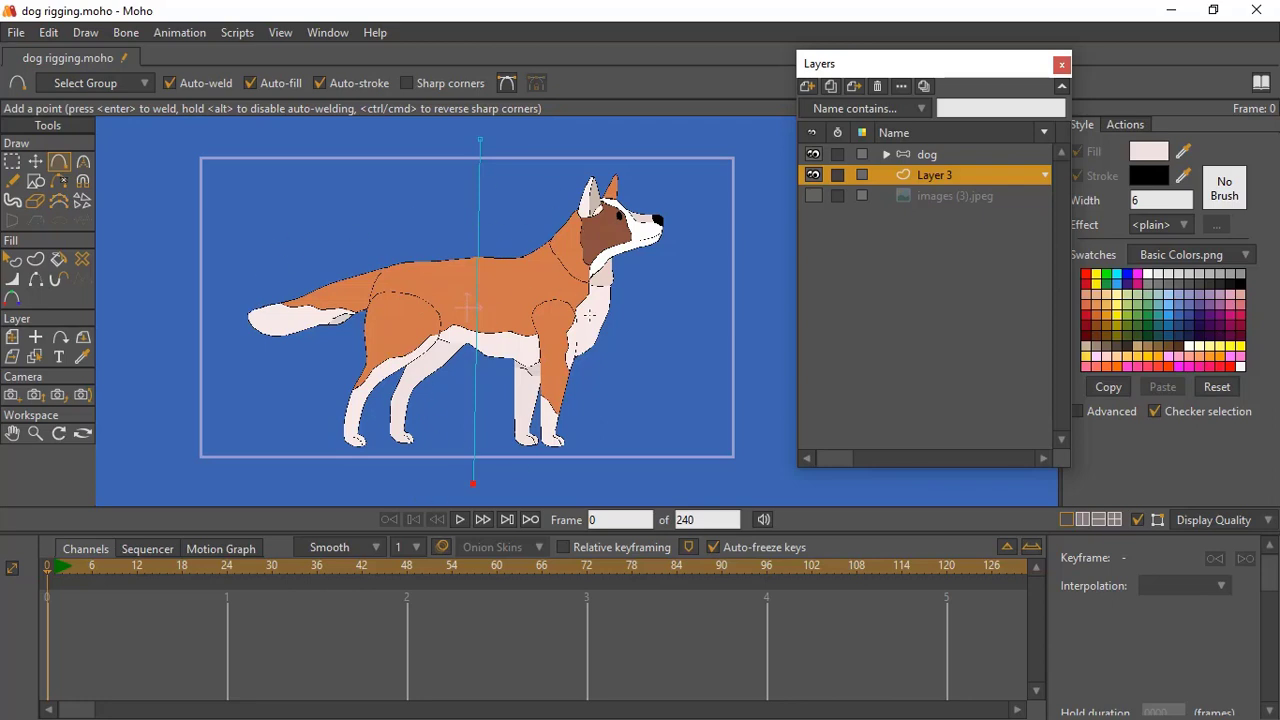
key(Up)
Add a two-bone chain from mid-torso to the eye, and a three-bone chain down the near front leg branching from the front torso bone.
click(40, 165)
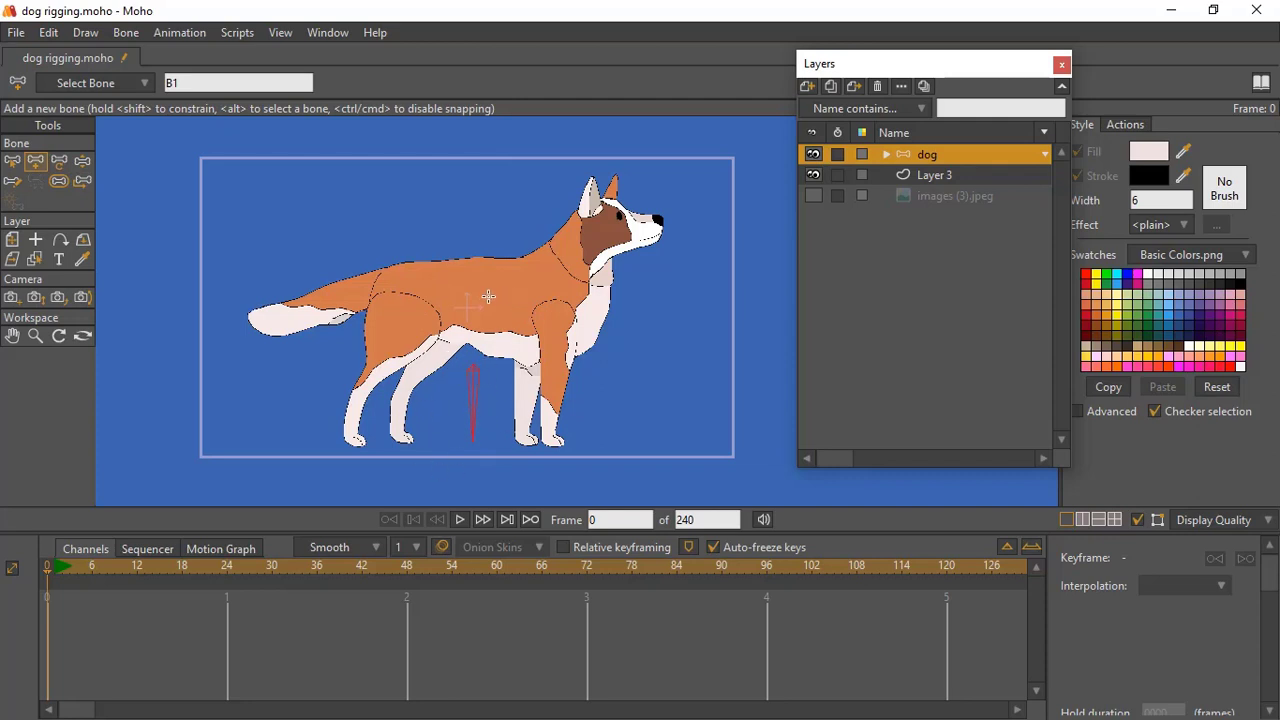
drag(481, 298, 621, 212)
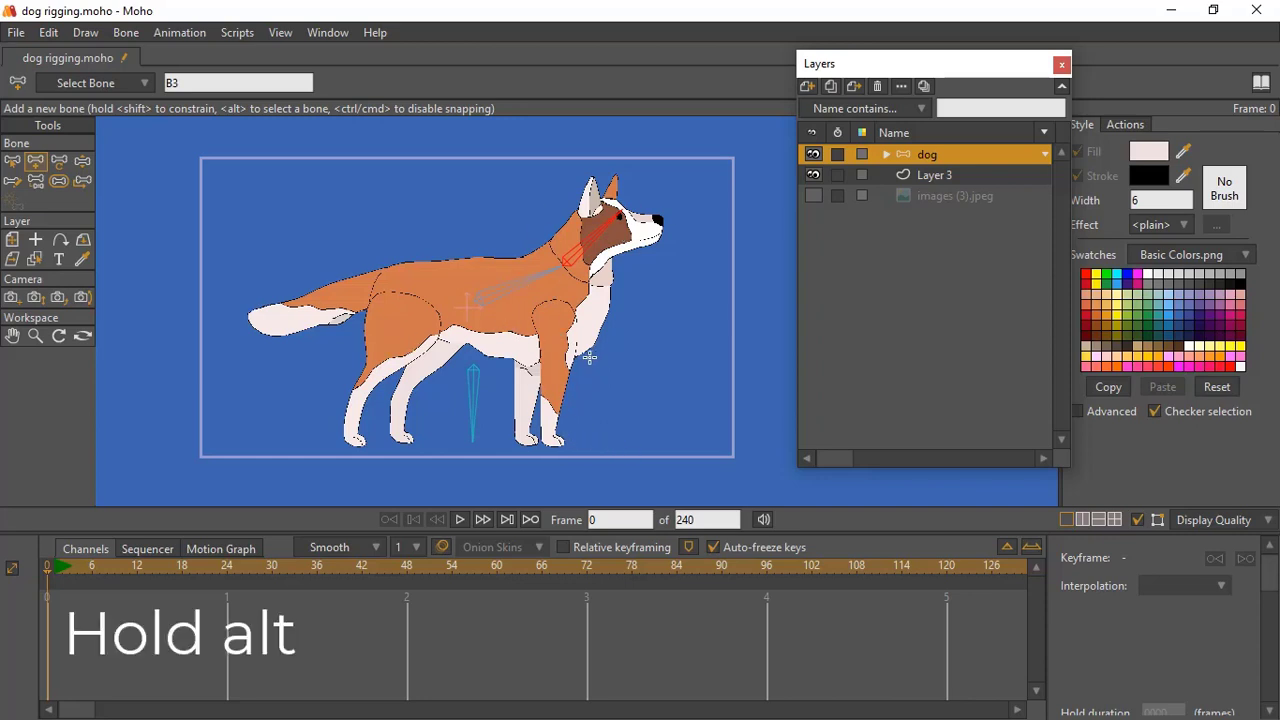
alt+click(515, 288)
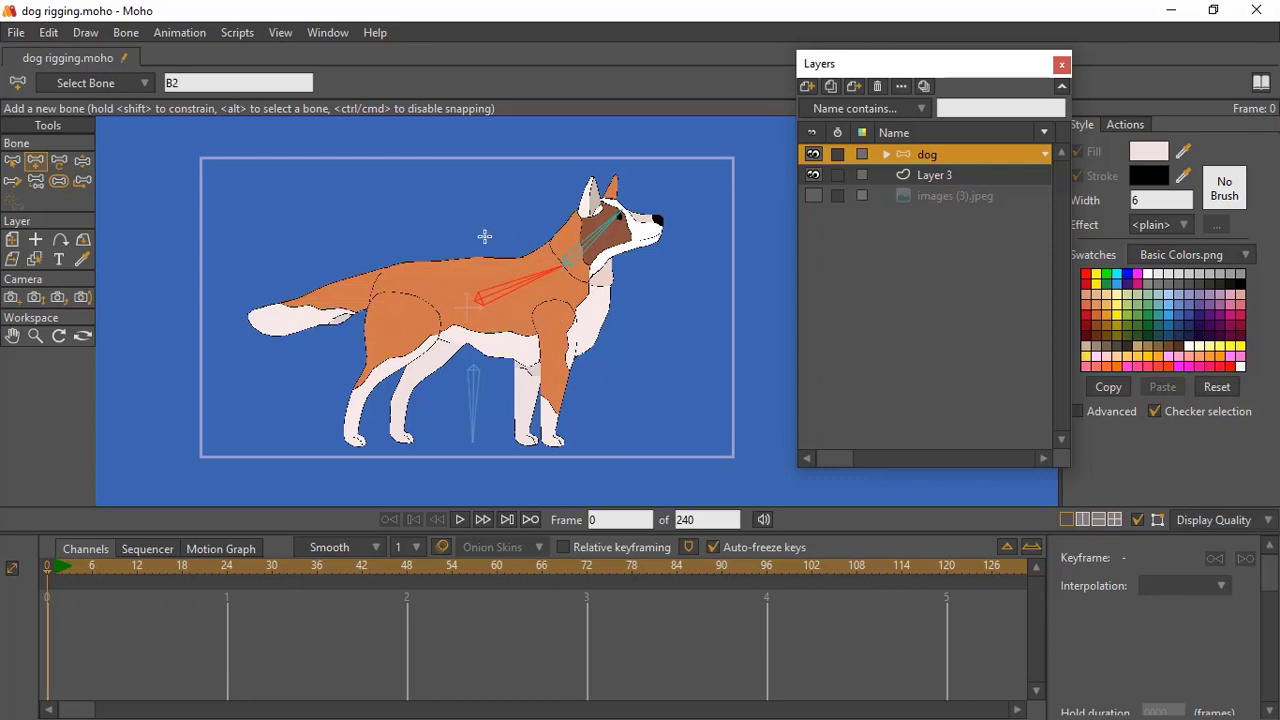
drag(552, 307, 560, 446)
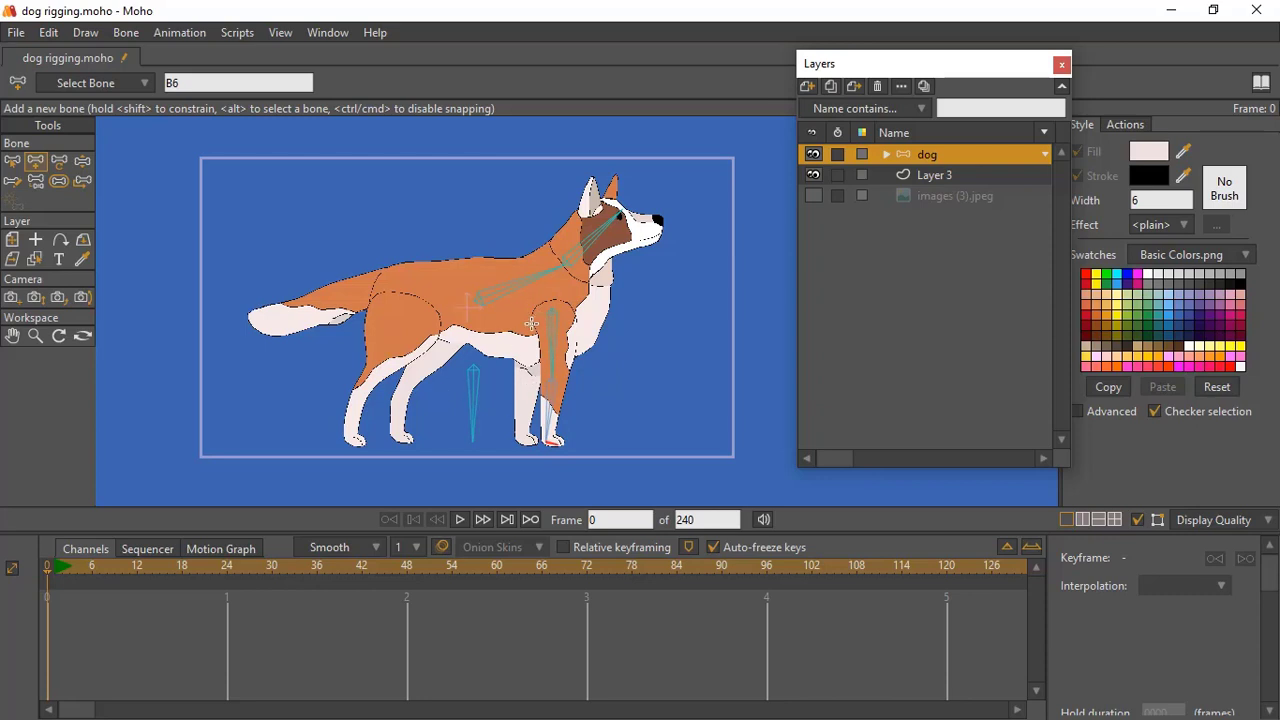
With the front torso bone as parent and the torso layer temporarily hidden, add a three-bone chain down the far front leg.
alt+click(510, 284)
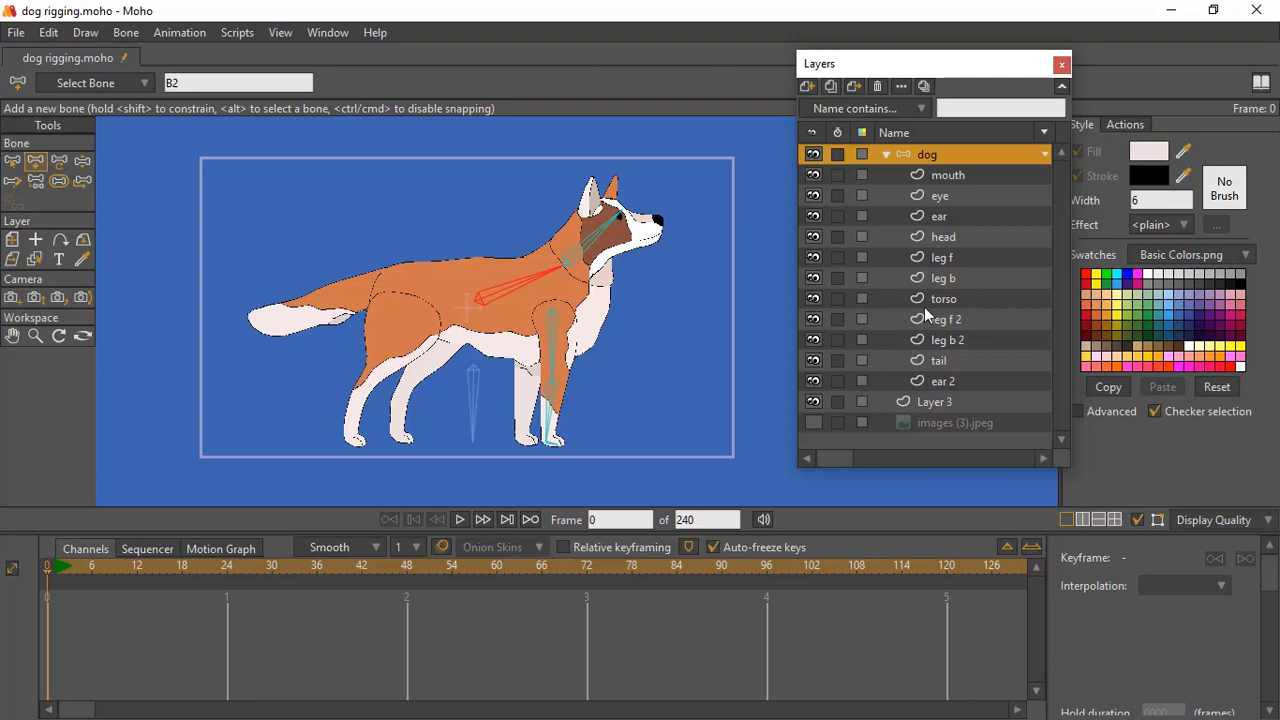
click(813, 298)
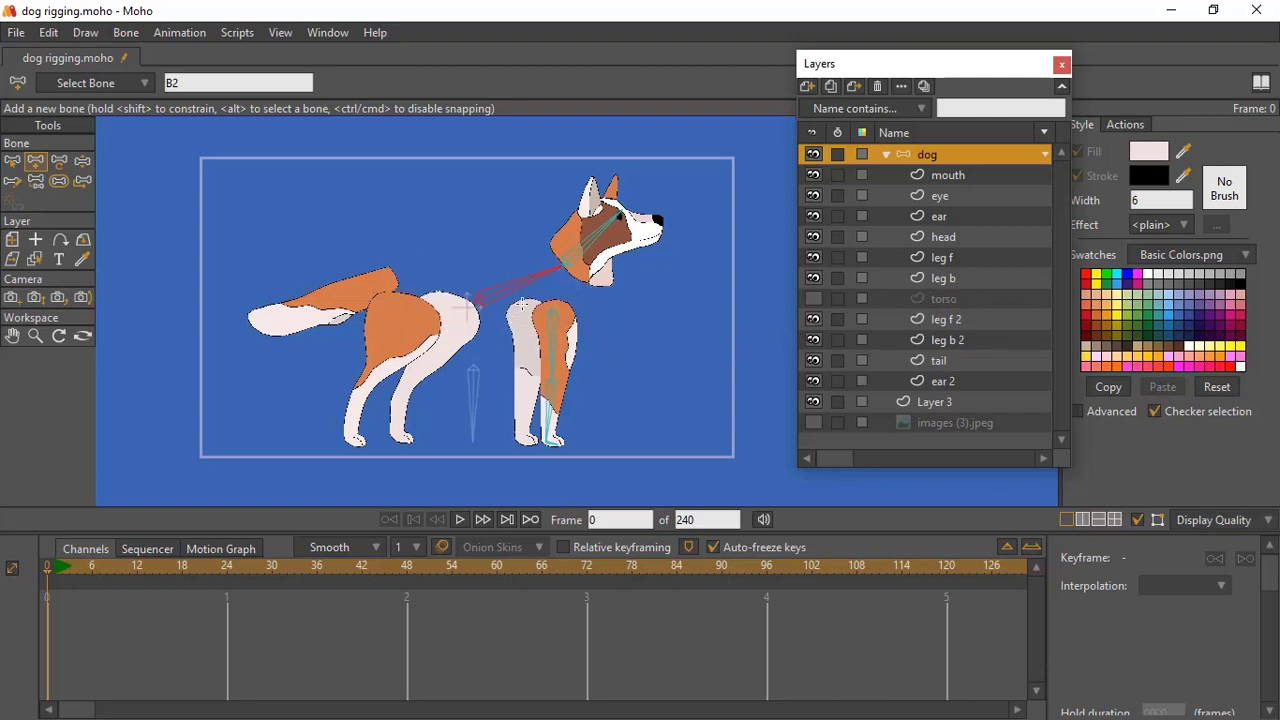
mouse_move(523, 308)
mouse_down()
mouse_move(524, 436)
mouse_move(536, 443)
mouse_up()
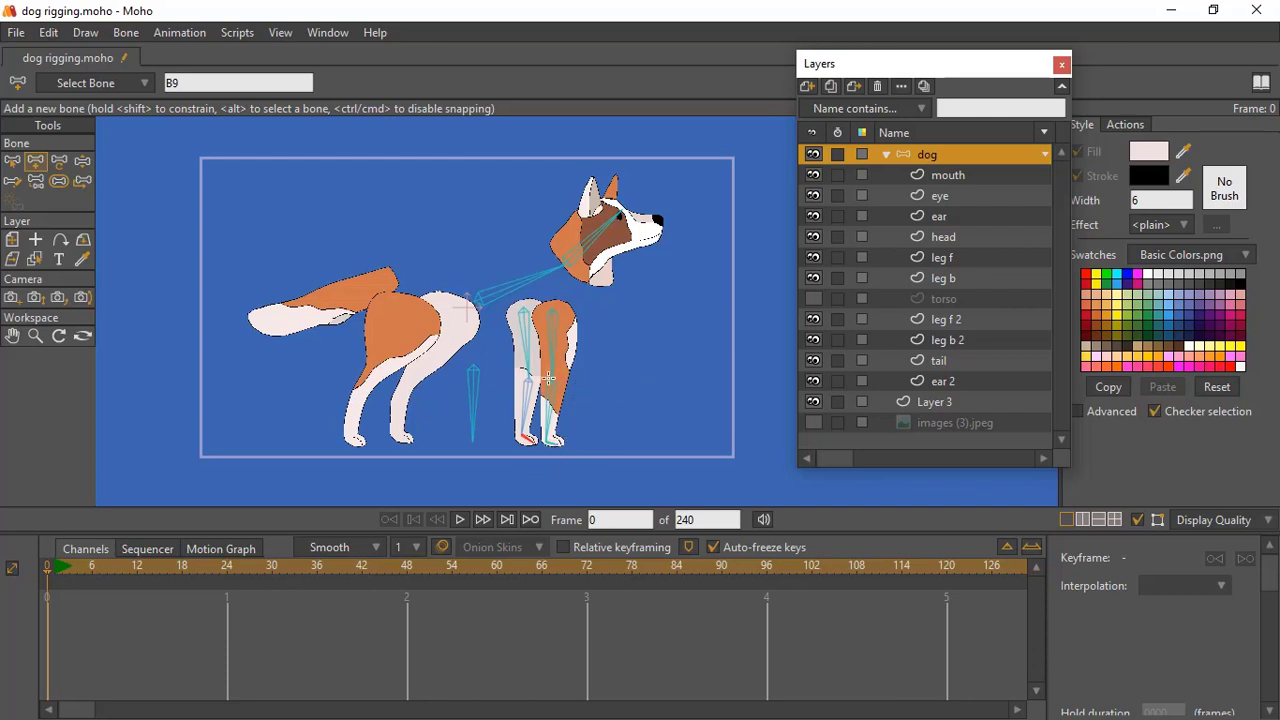
click(813, 298)
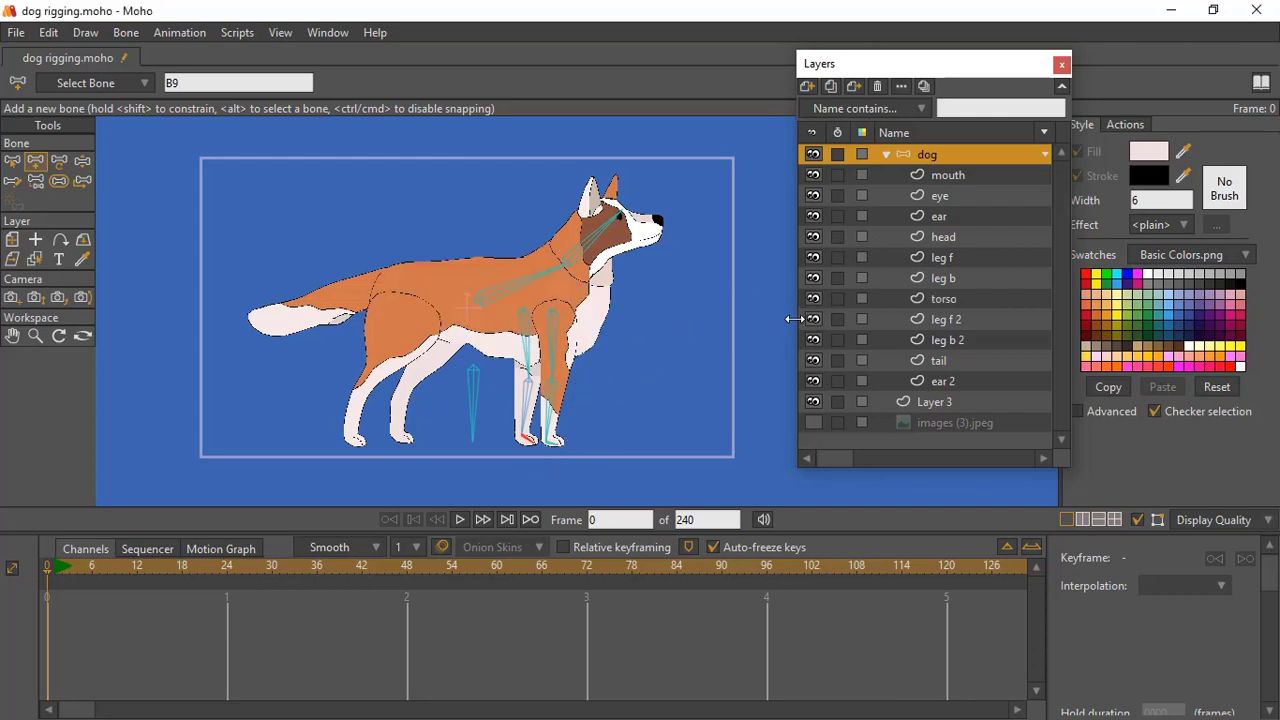
Add a rear torso bone from mid-torso to the base of the tail, parented to the root bone.
click(12, 160)
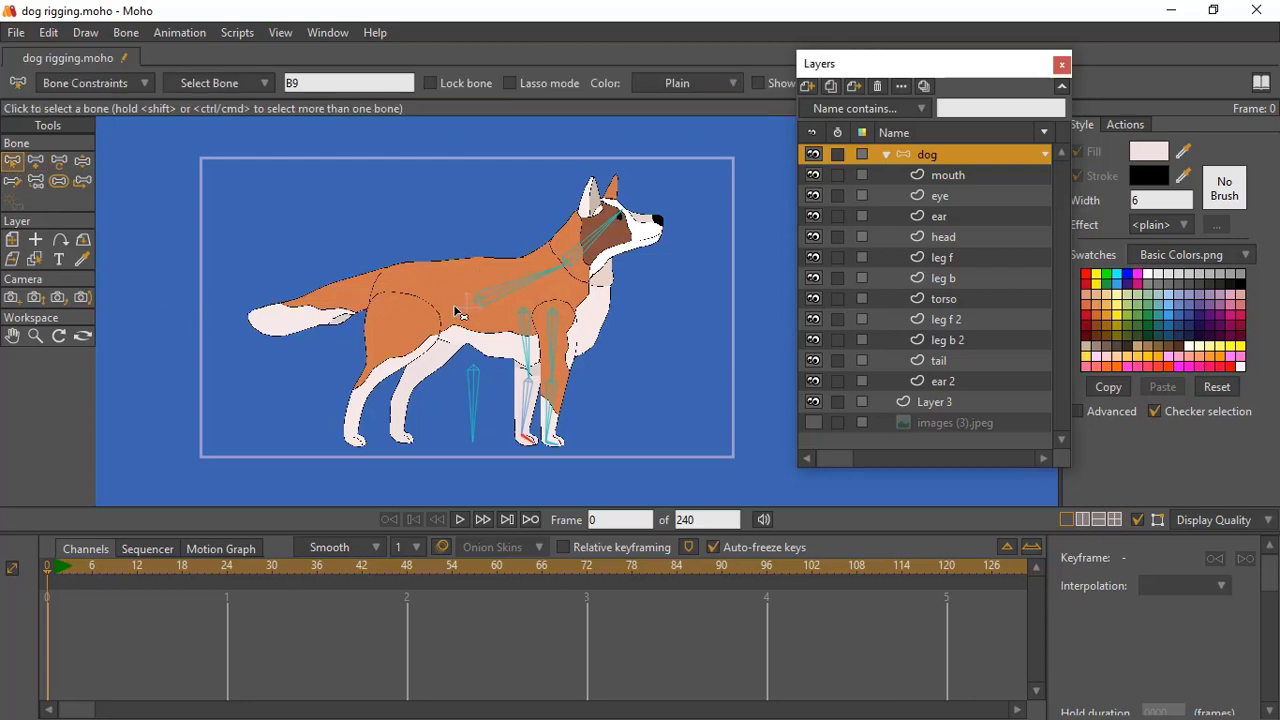
click(474, 405)
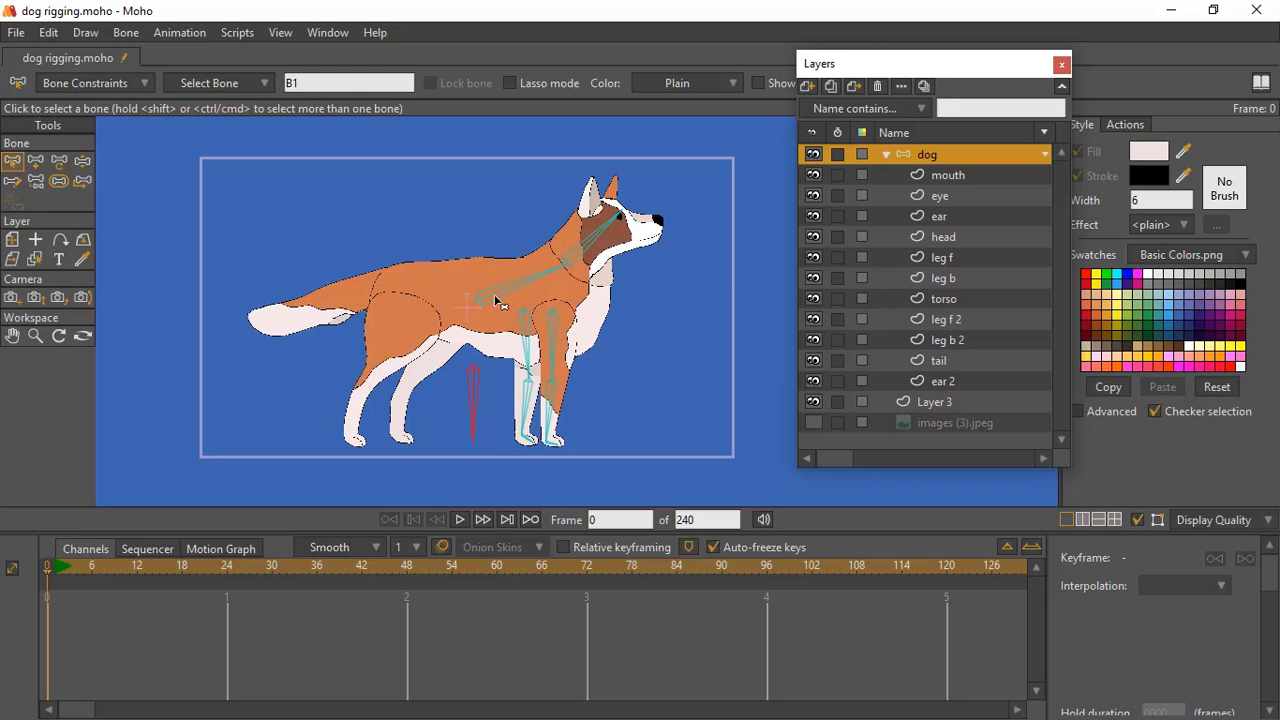
click(35, 160)
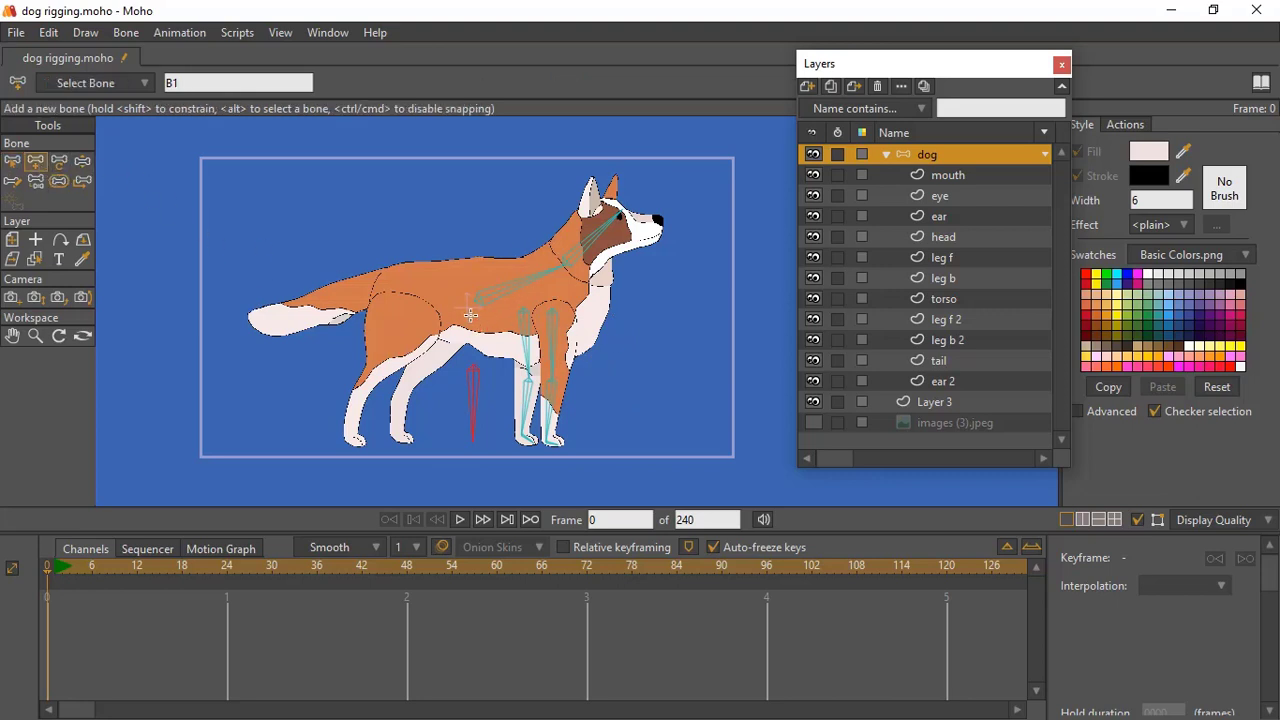
drag(474, 299, 372, 287)
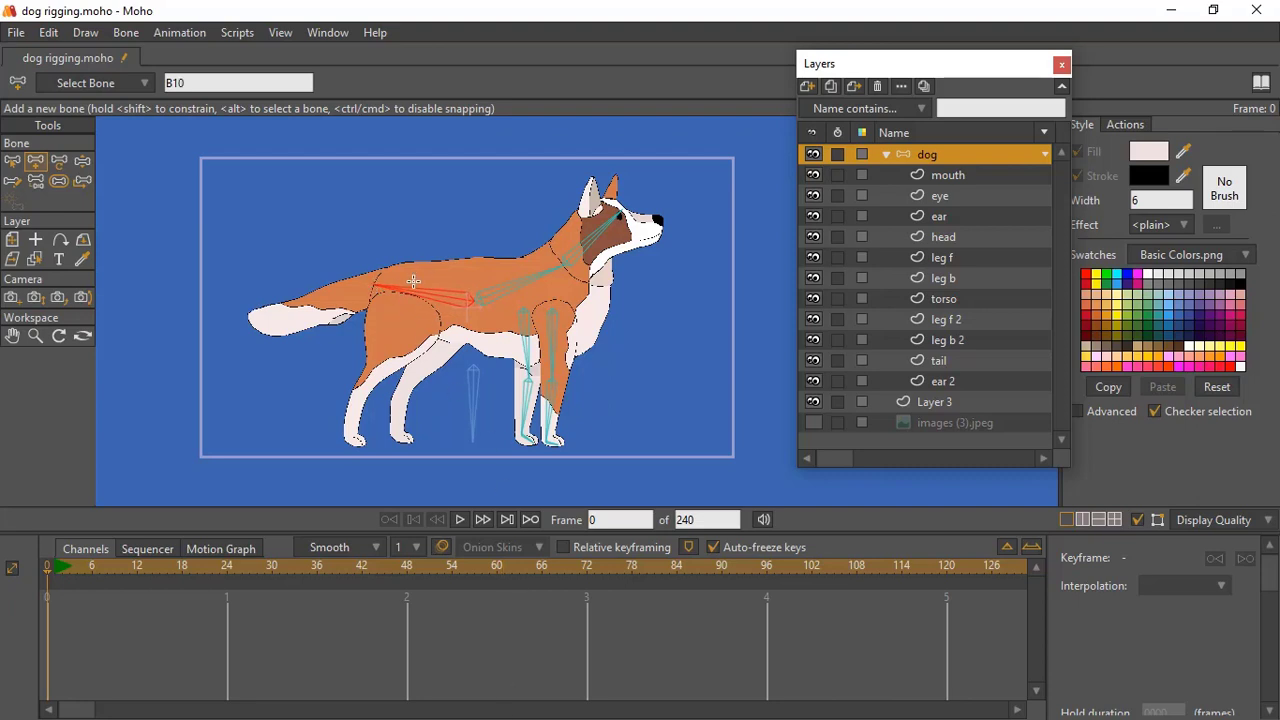
Add a three-bone chain down each hind leg, near then far, using the rear torso bone as parent.
drag(407, 310, 364, 447)
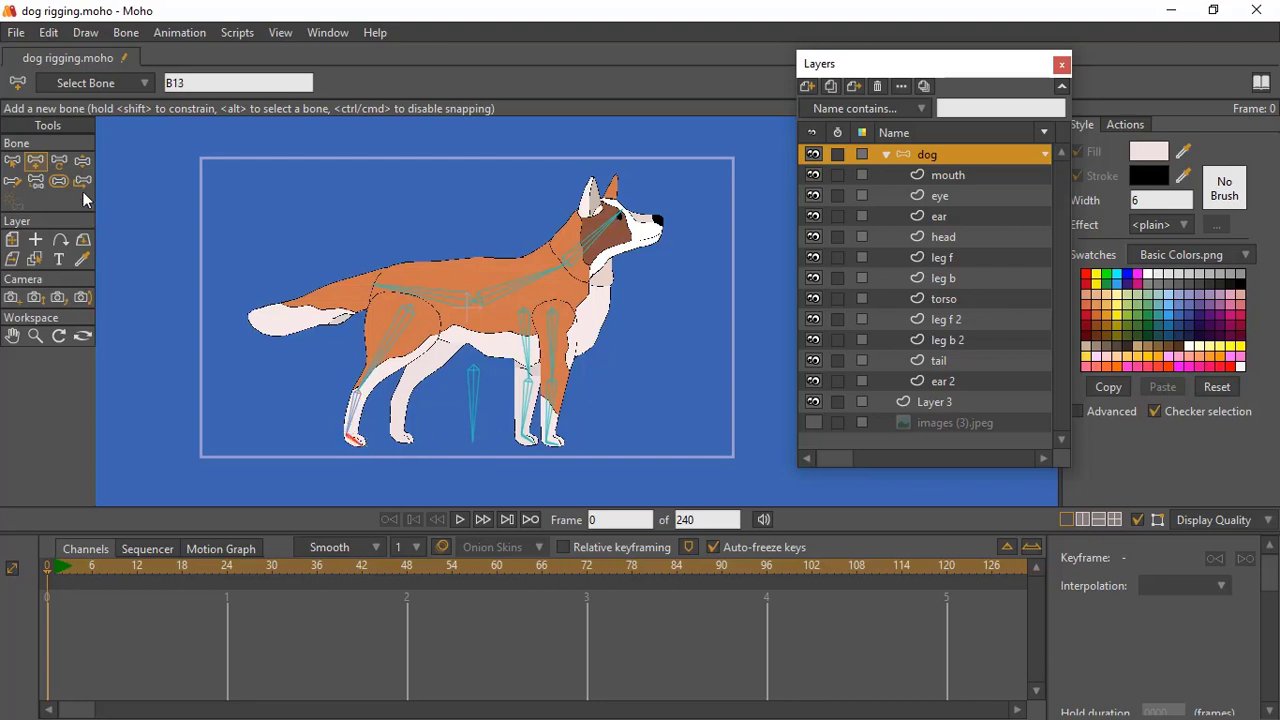
click(8, 163)
click(430, 292)
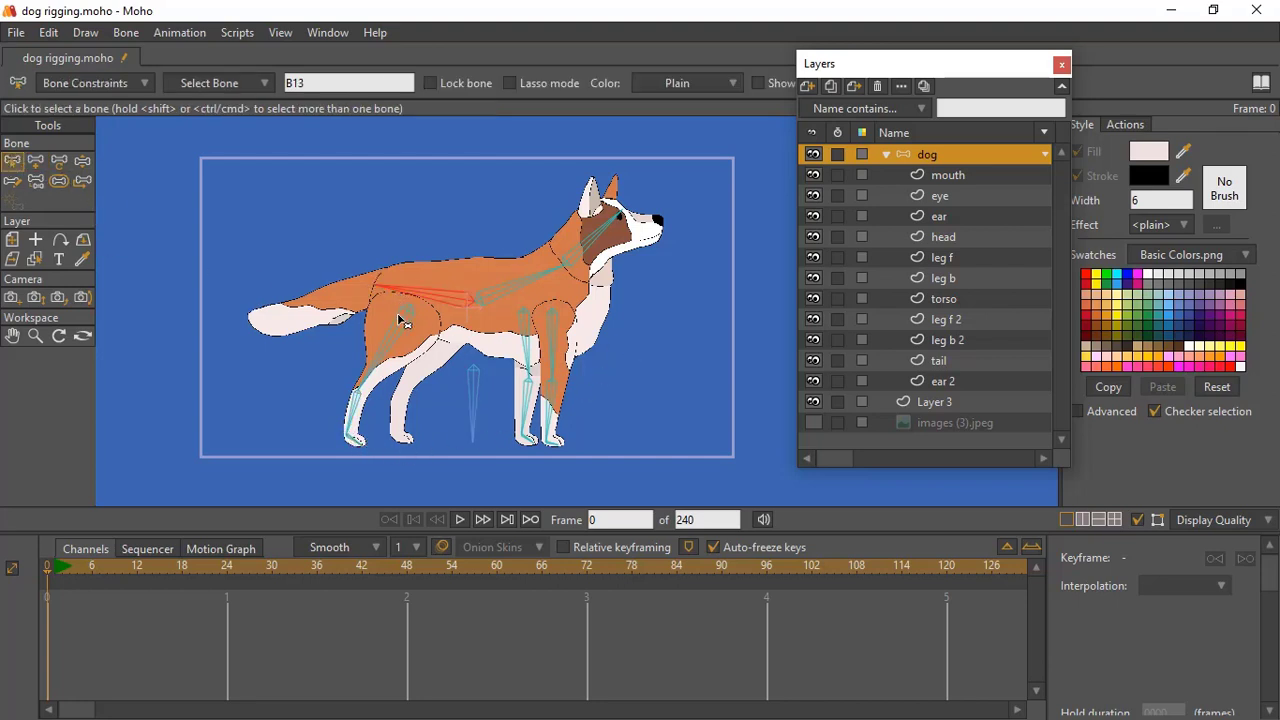
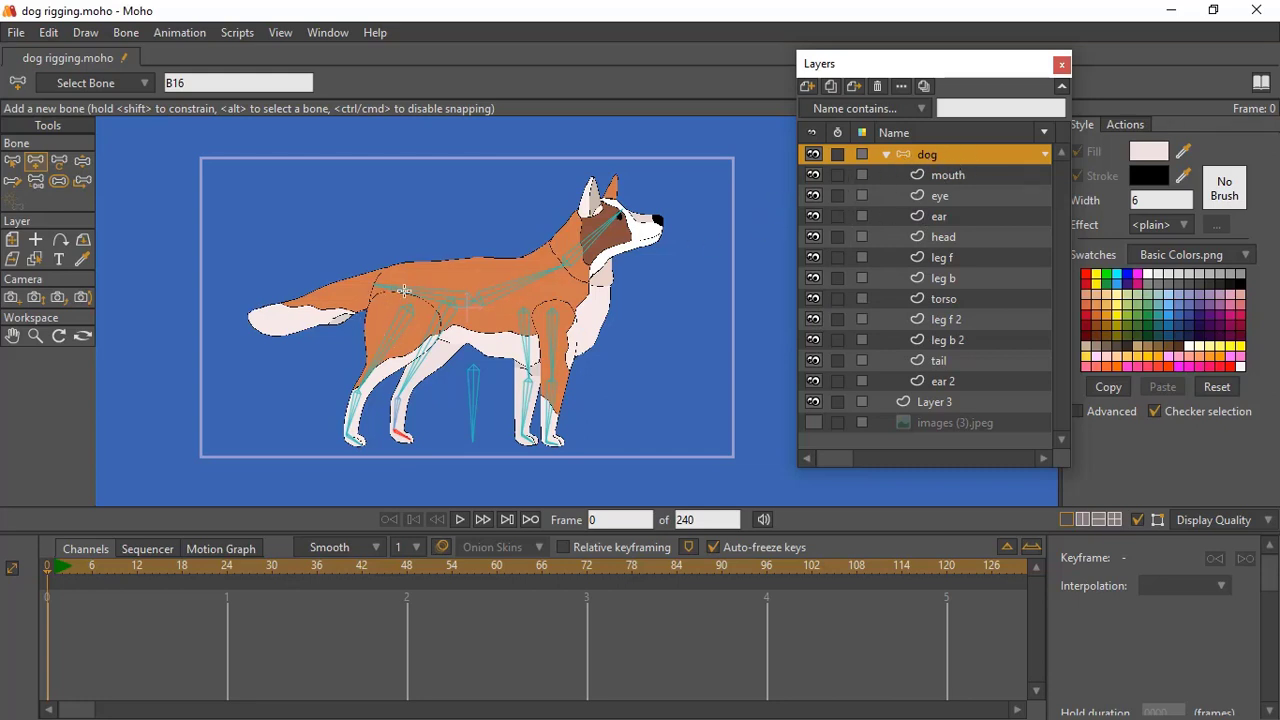
Add a four-bone chain along the tail from its base to the tip, parented to the rear torso bone.
click(12, 160)
click(440, 298)
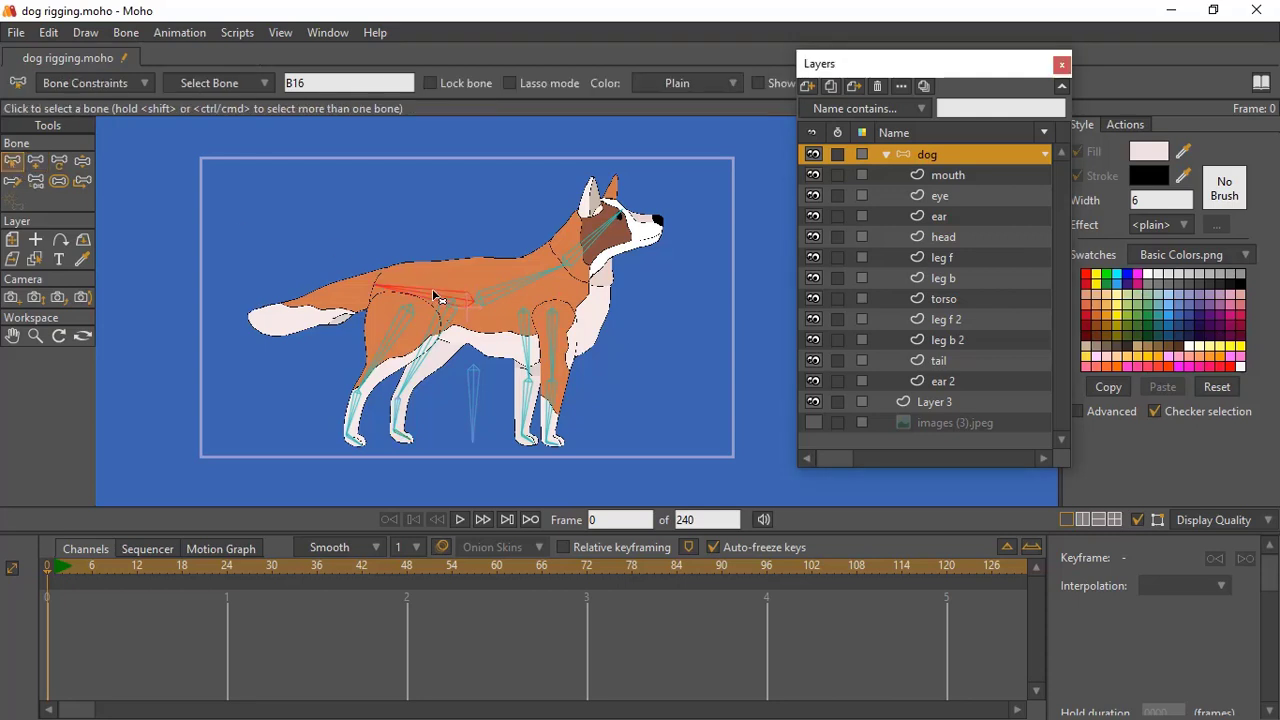
click(35, 160)
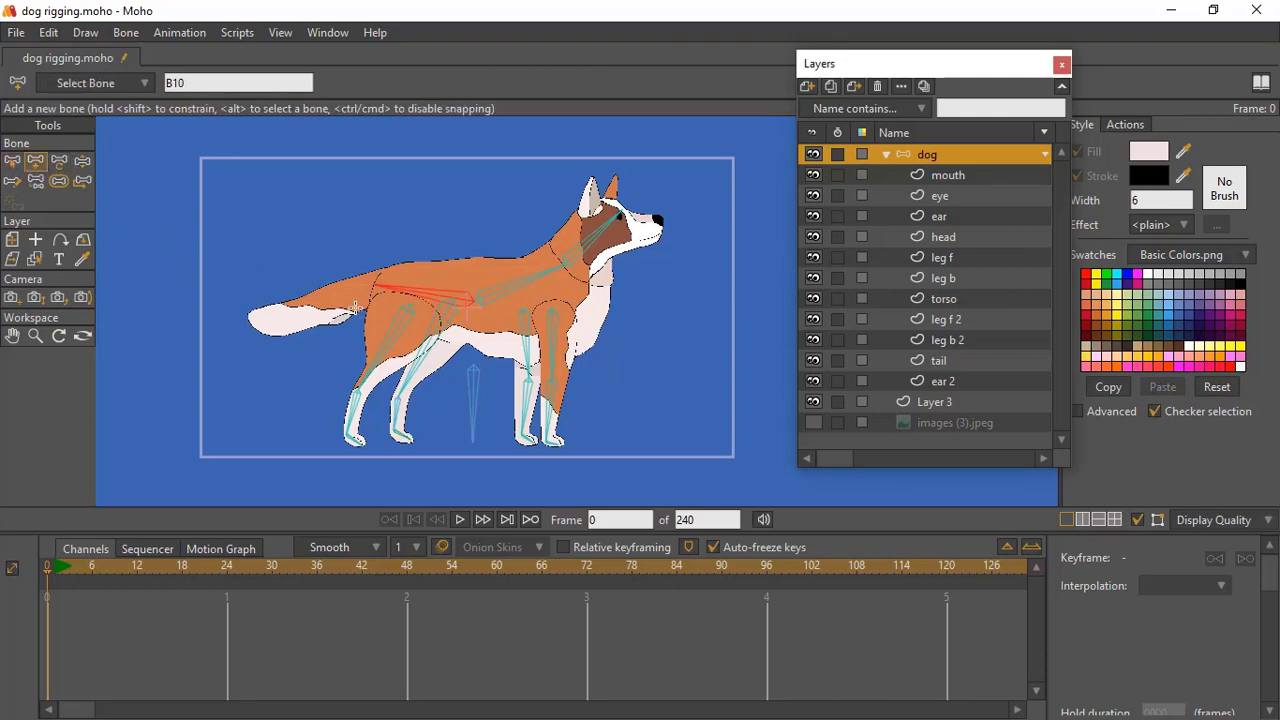
drag(371, 285, 279, 321)
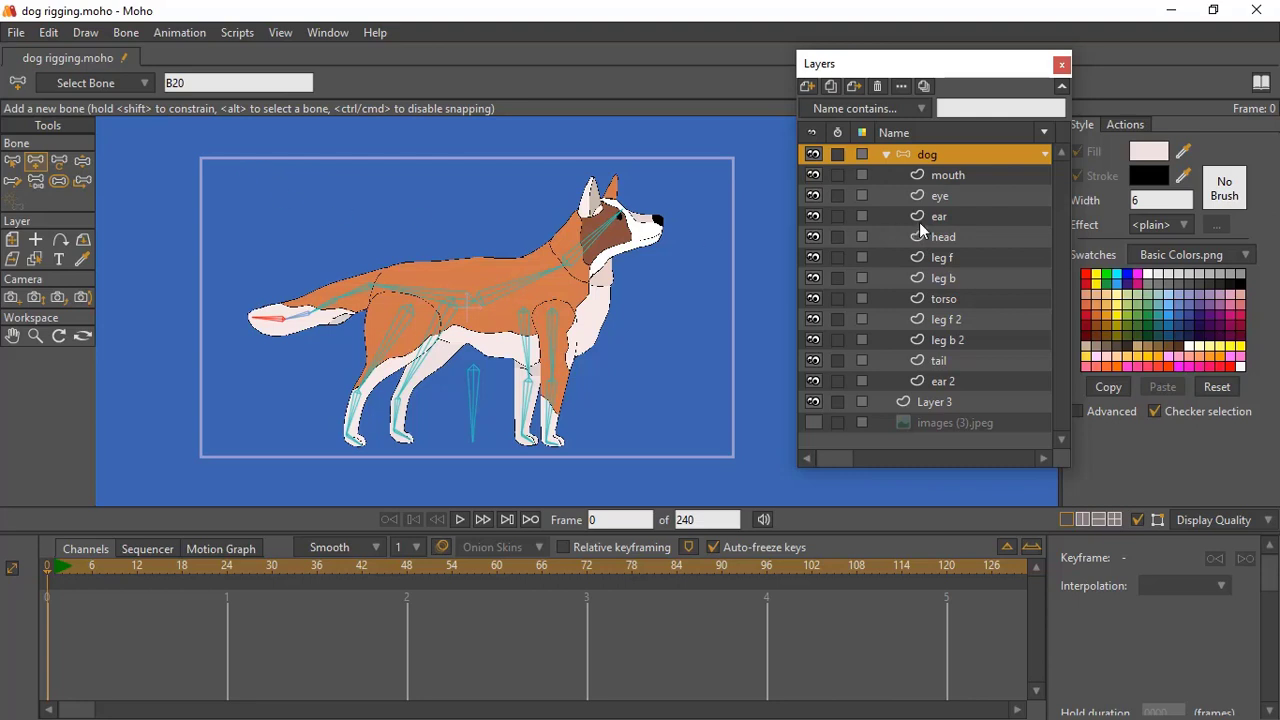
click(12, 160)
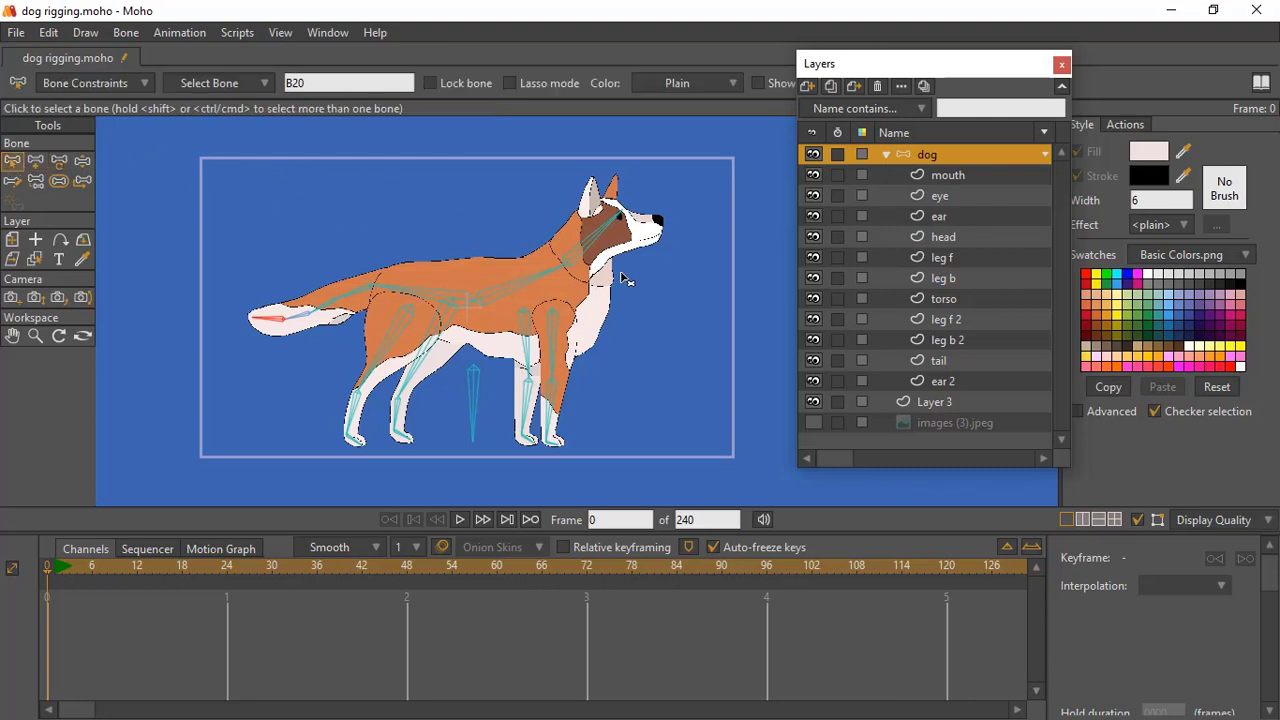
Add one bone in the near ear and one in the far ear, both parented to the head bone, then collapse the dog layer.
click(593, 235)
click(36, 164)
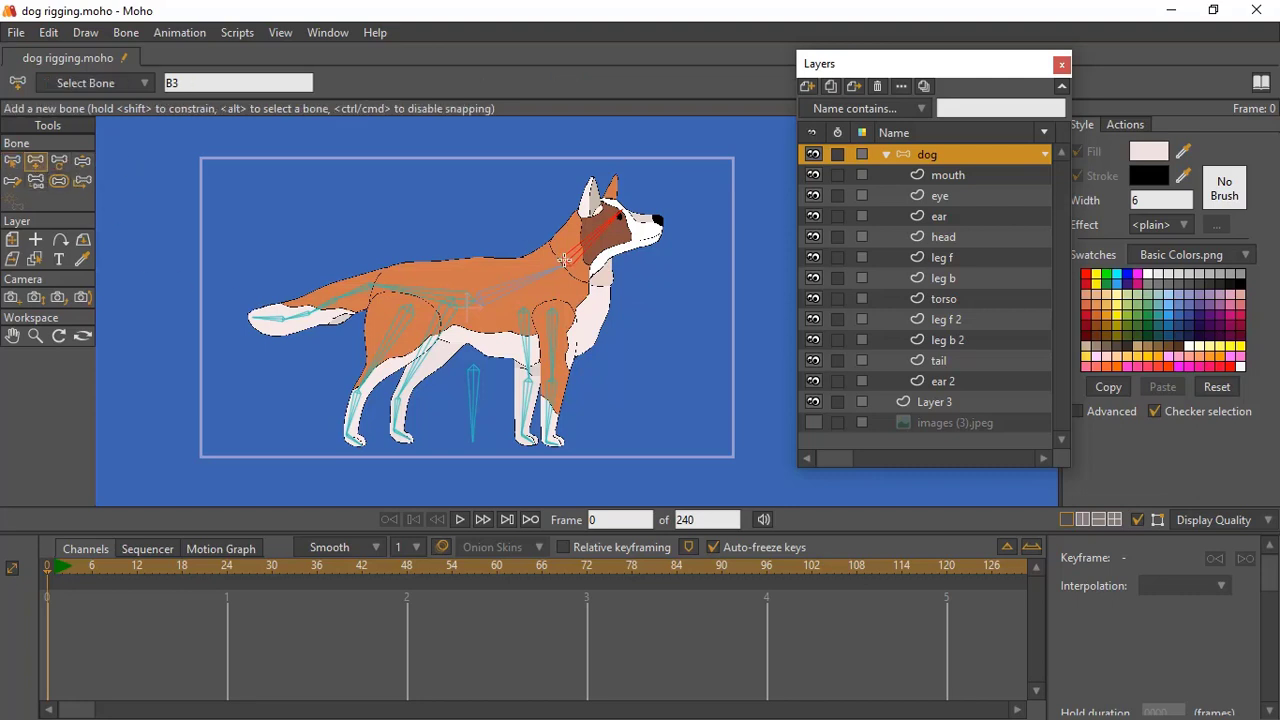
drag(591, 212, 593, 203)
drag(602, 230, 614, 183)
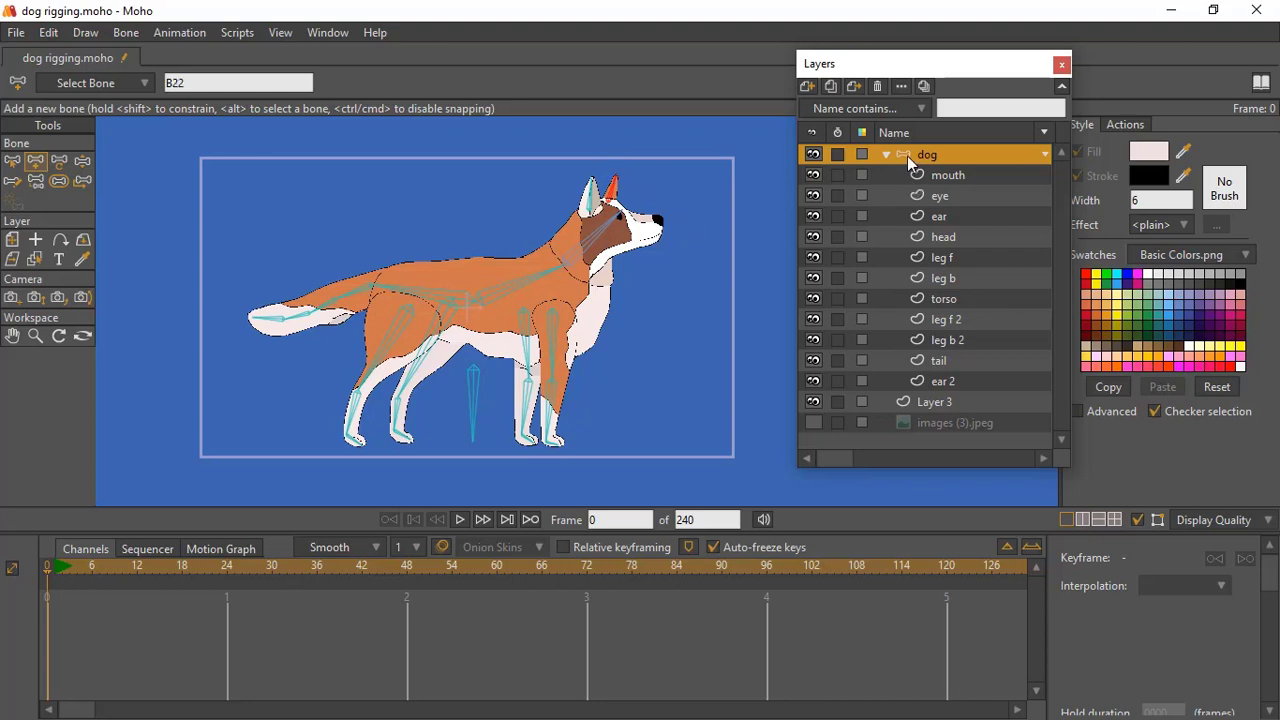
click(886, 154)
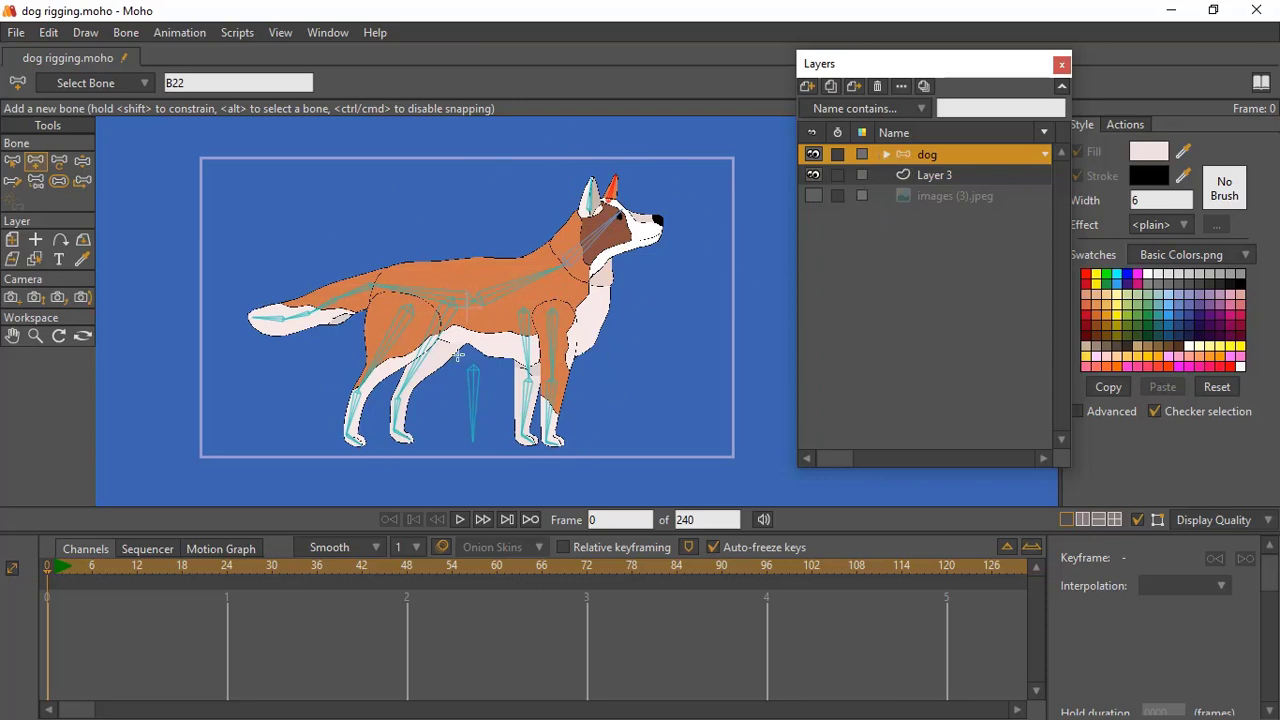
Examine the strength regions around the dog's bones, with single bones and with the whole skeleton selected.
click(83, 161)
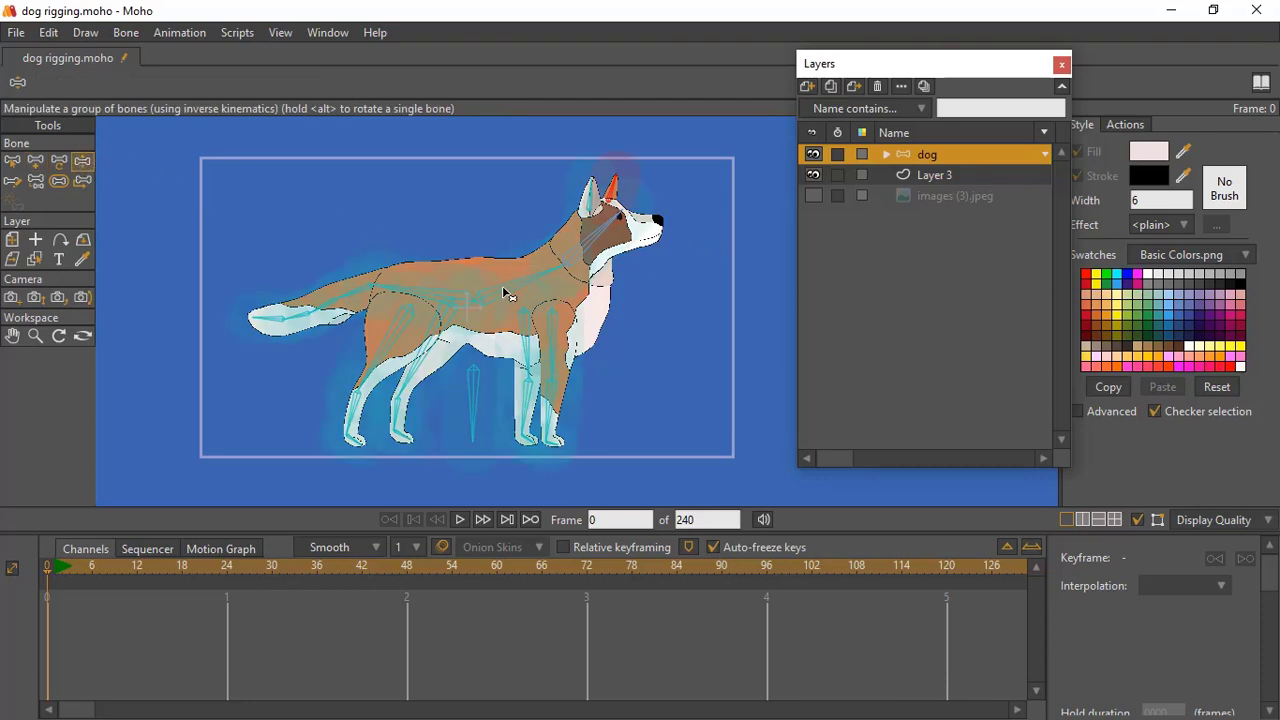
click(59, 181)
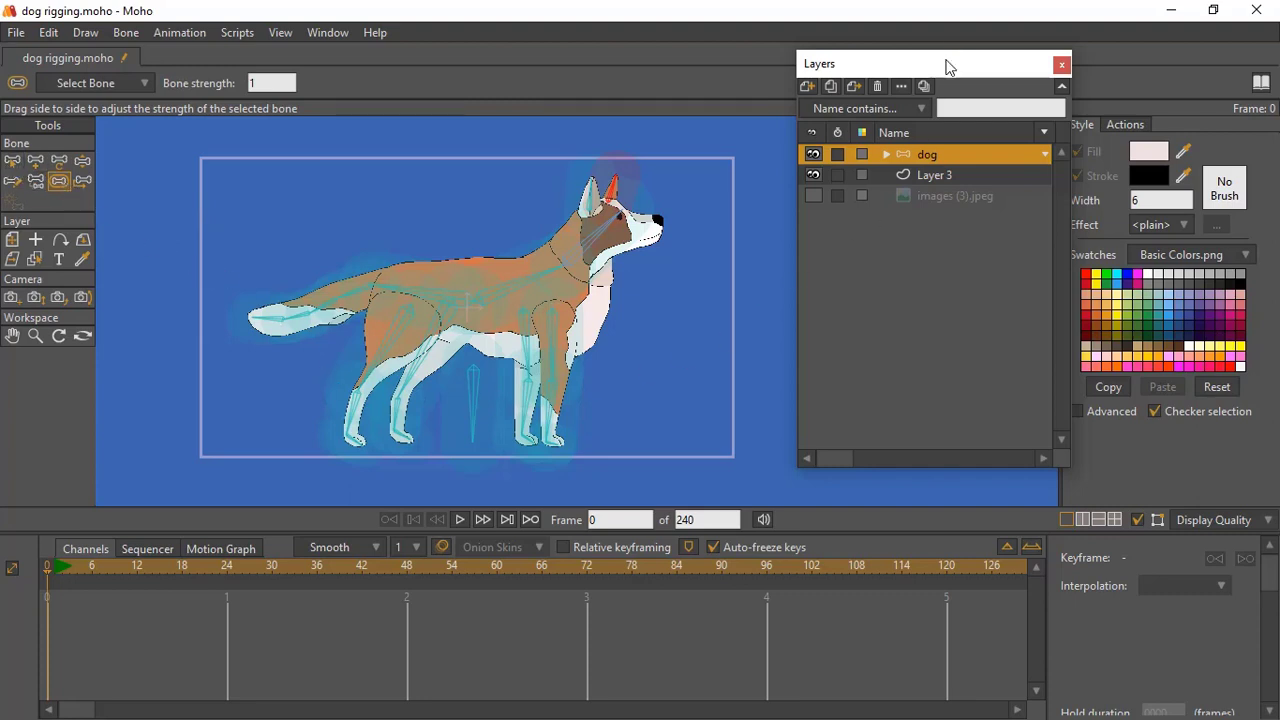
drag(946, 63, 923, 19)
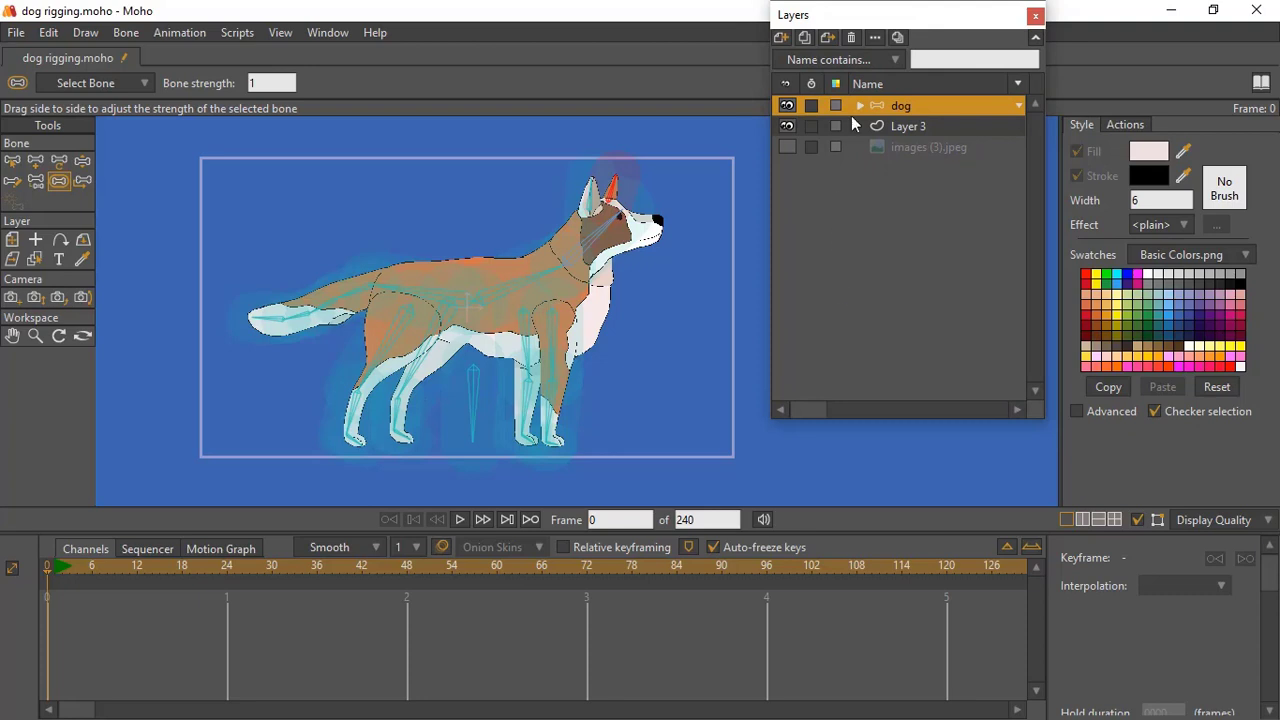
click(12, 160)
drag(188, 166, 722, 529)
click(82, 161)
click(12, 160)
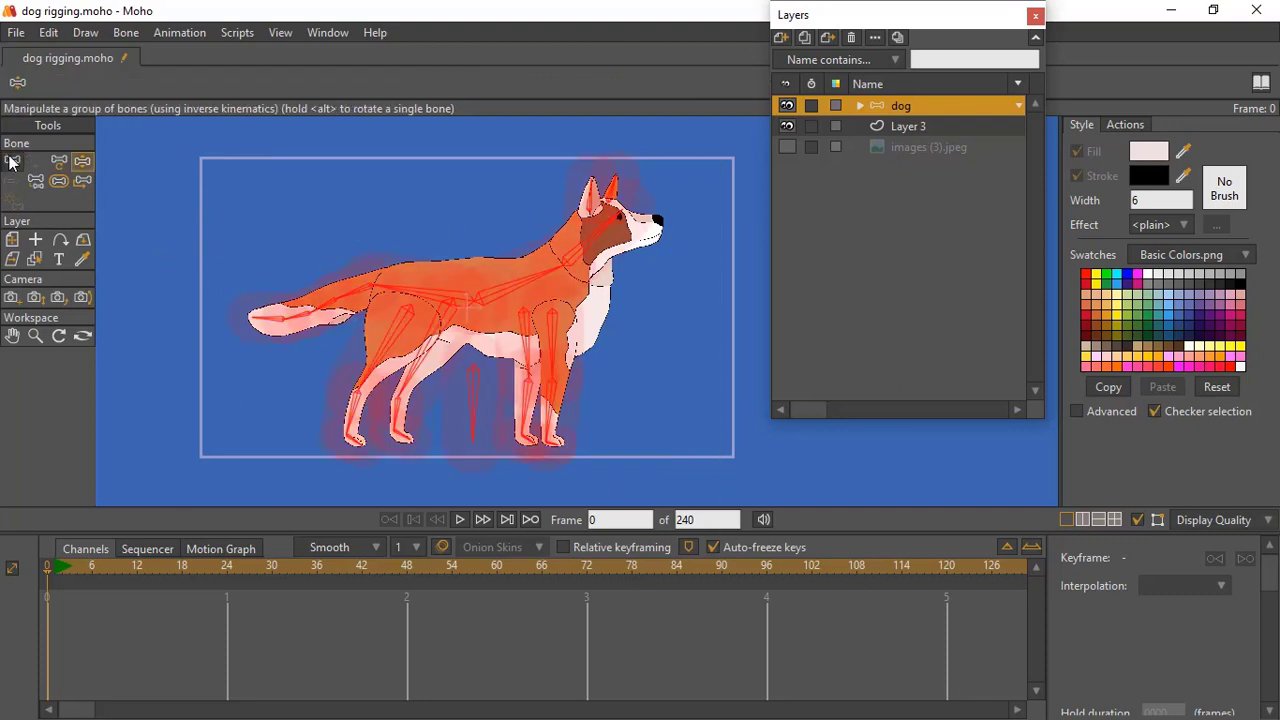
click(84, 162)
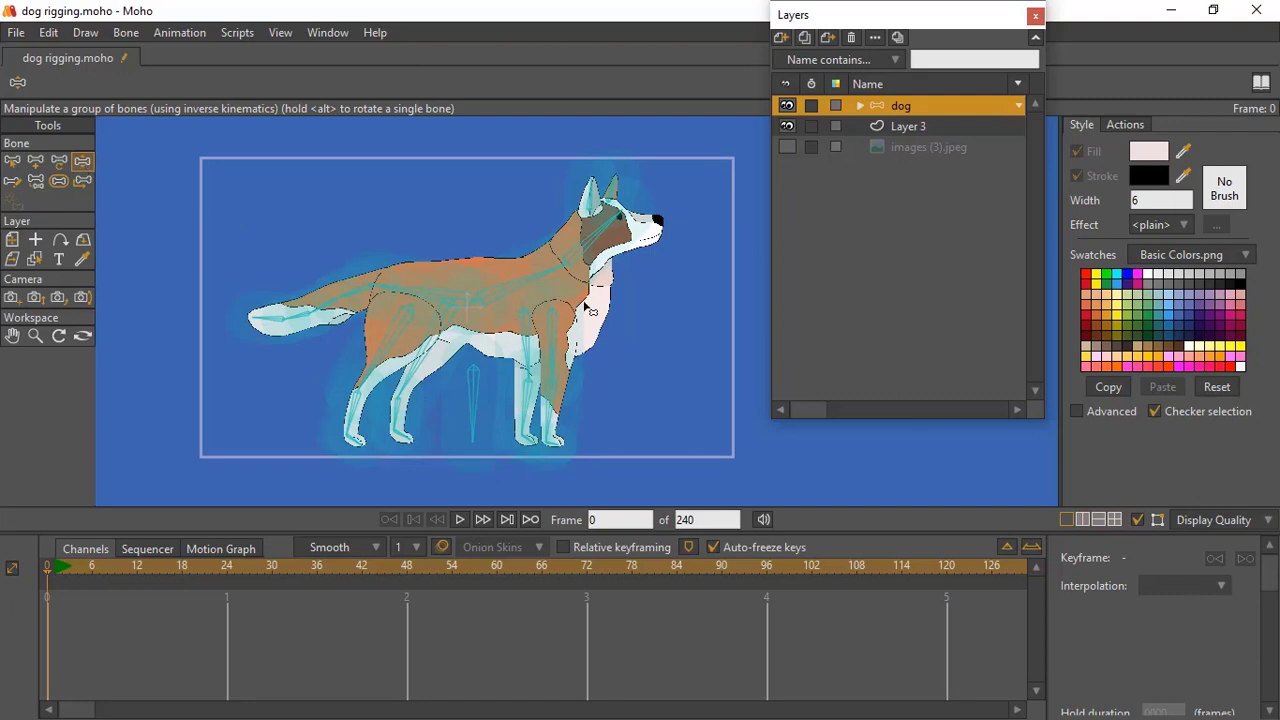
Test how the artwork deforms by manipulating the tail, head, front leg, hind leg and torso bones.
drag(298, 325, 288, 280)
mouse_move(613, 249)
mouse_down()
mouse_move(602, 229)
mouse_move(609, 261)
mouse_up()
mouse_move(563, 349)
mouse_down()
mouse_move(589, 330)
mouse_move(572, 362)
mouse_move(600, 335)
mouse_move(562, 358)
mouse_up()
drag(375, 393, 401, 374)
drag(505, 289, 451, 293)
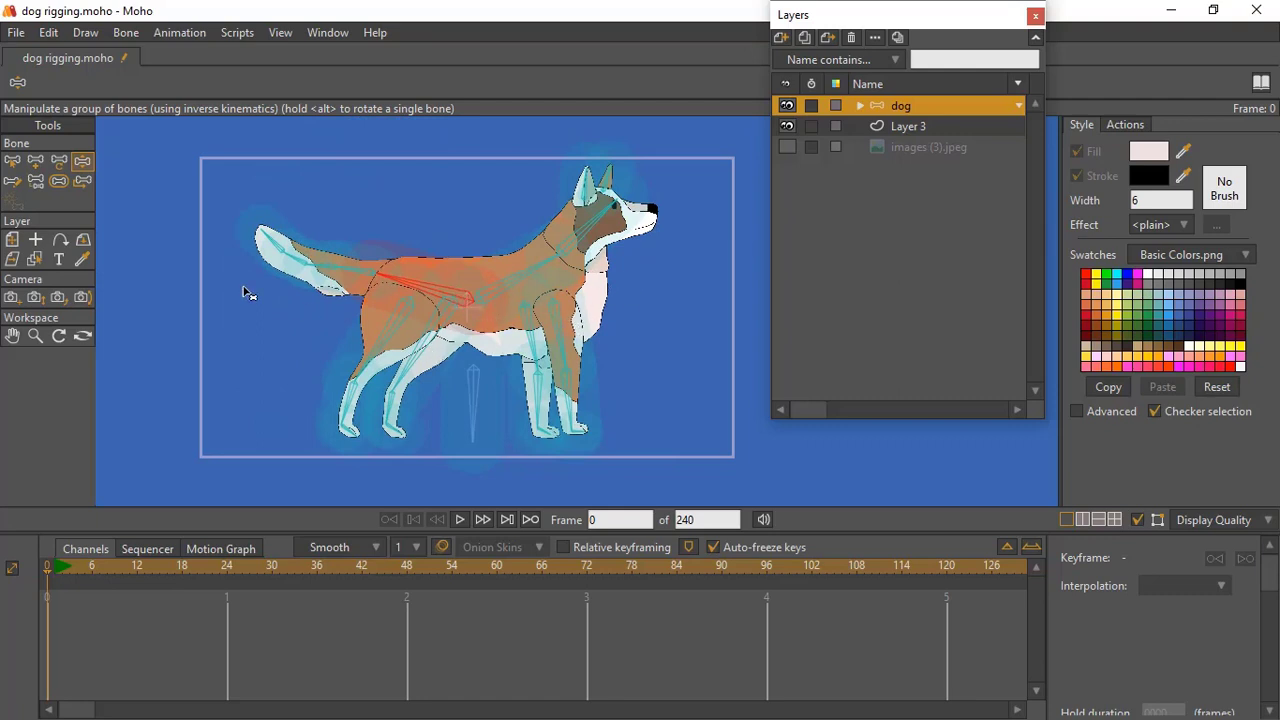
Select every bone in the skeleton and reduce their bone strength to about 0.25.
click(13, 162)
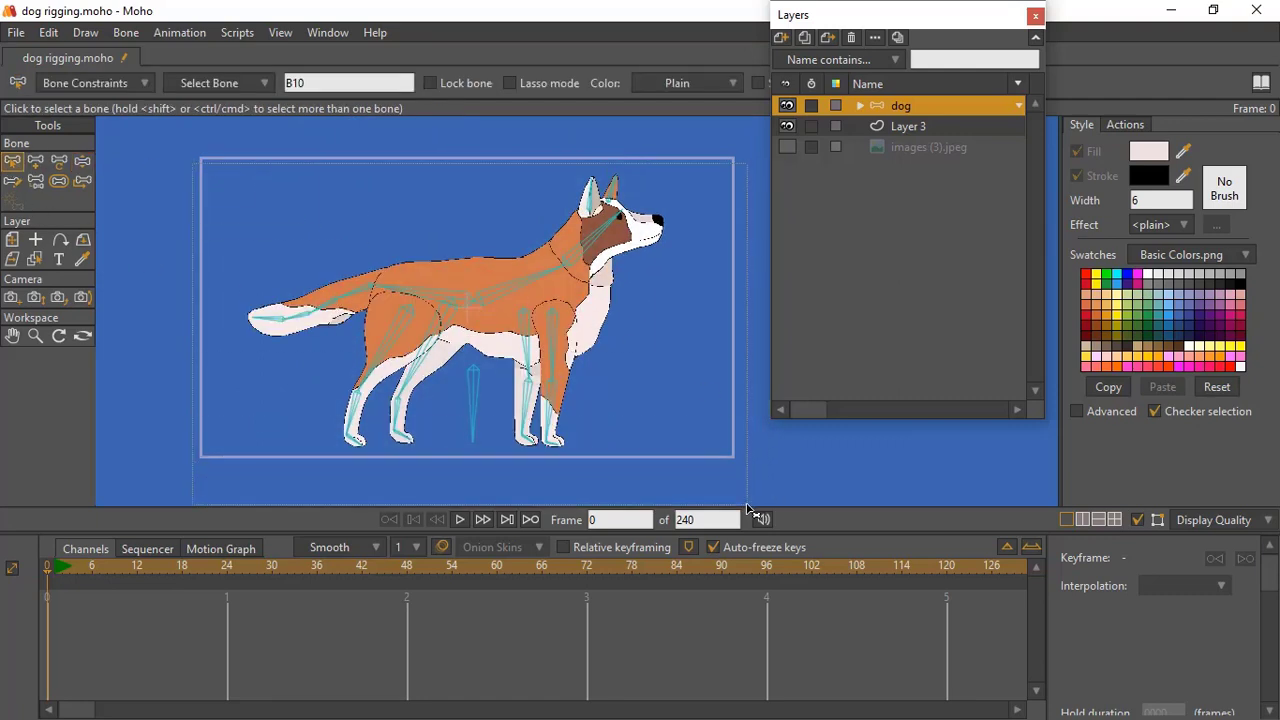
key(ctrl+a)
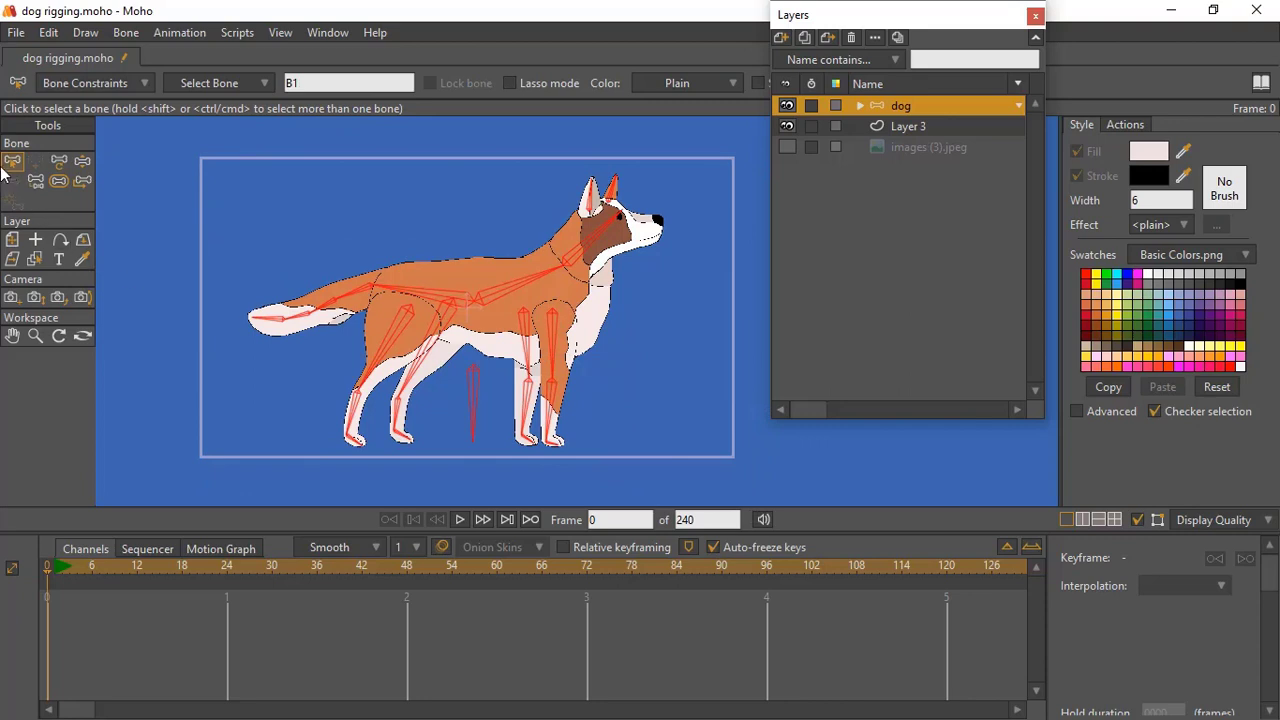
drag(190, 130, 445, 265)
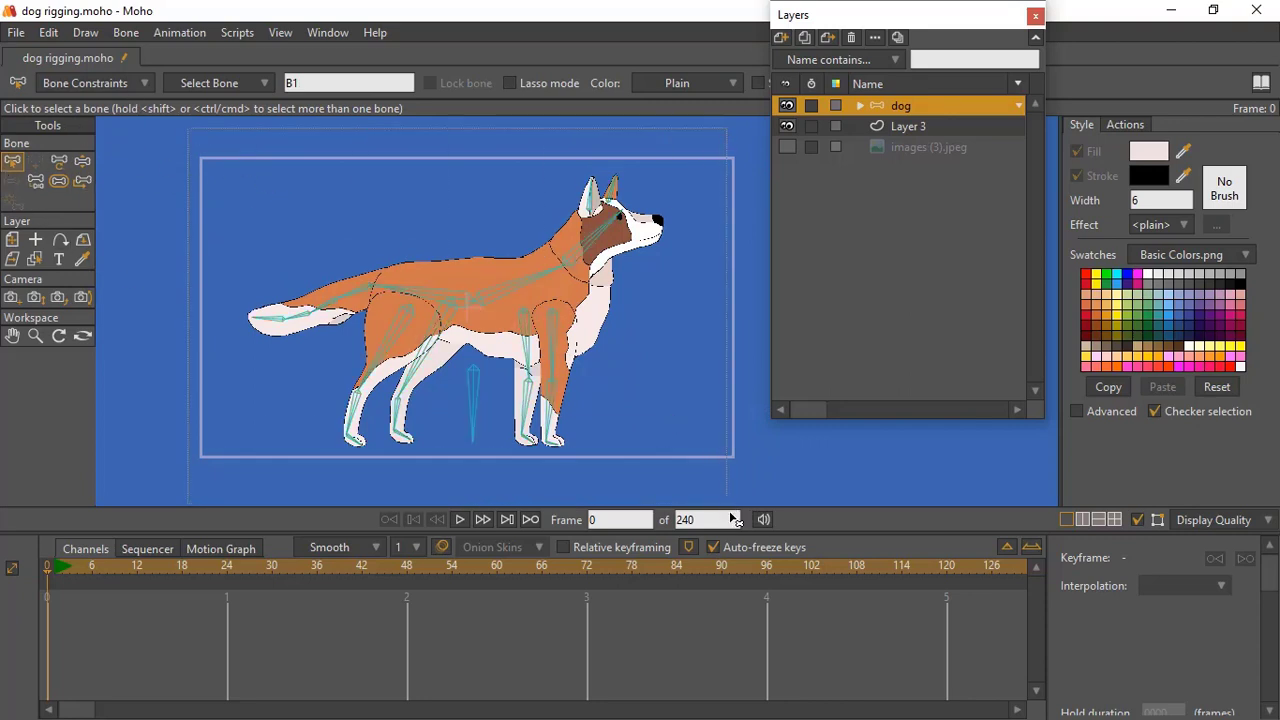
key(ctrl+a)
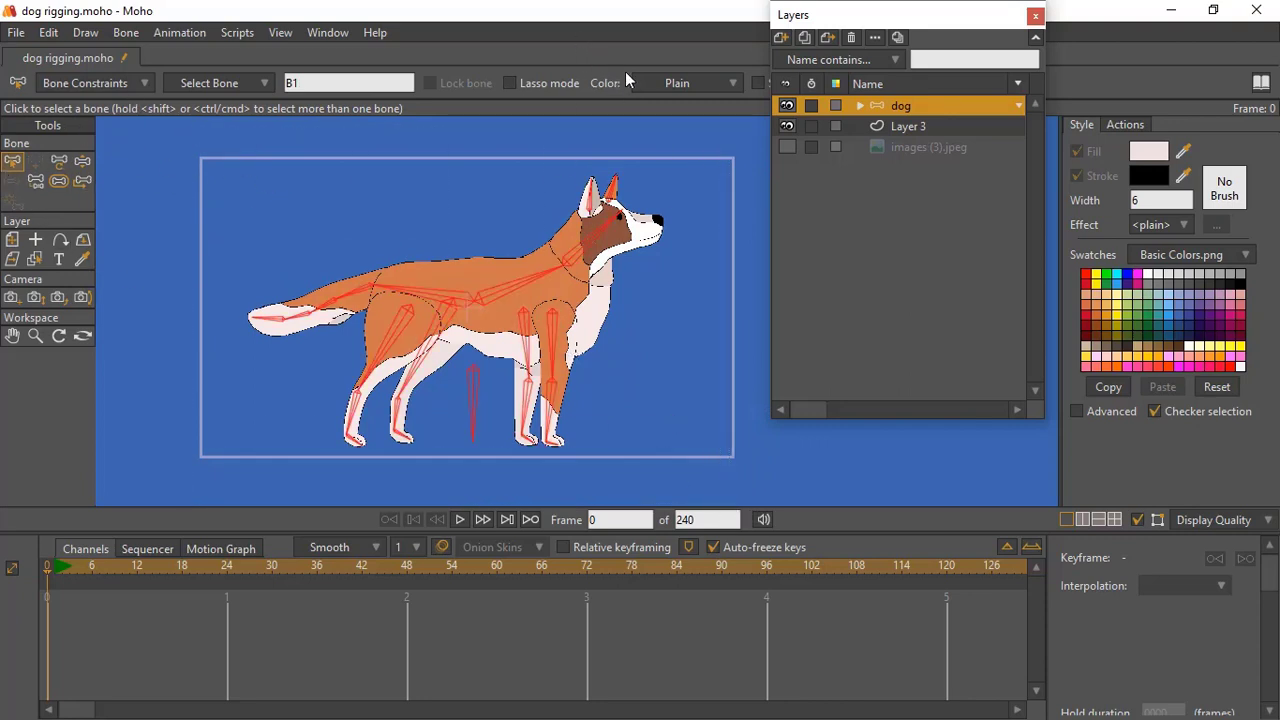
click(59, 182)
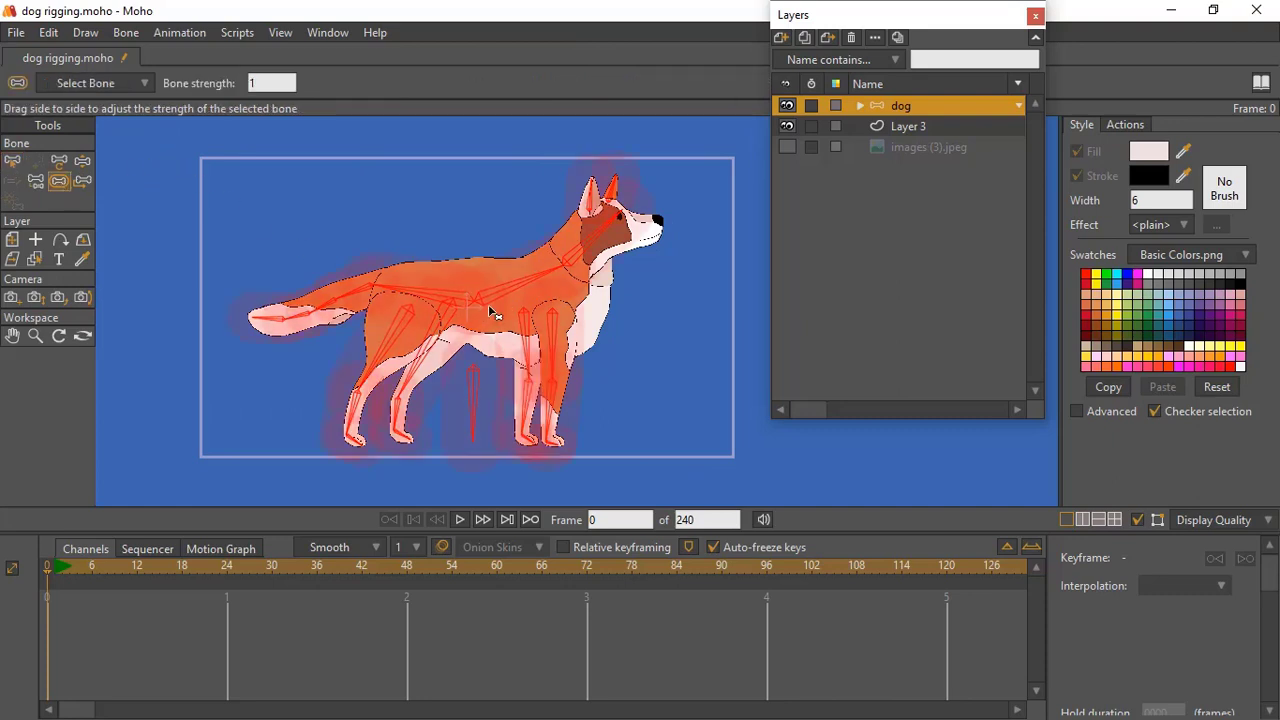
drag(488, 304, 306, 354)
drag(155, 395, 178, 382)
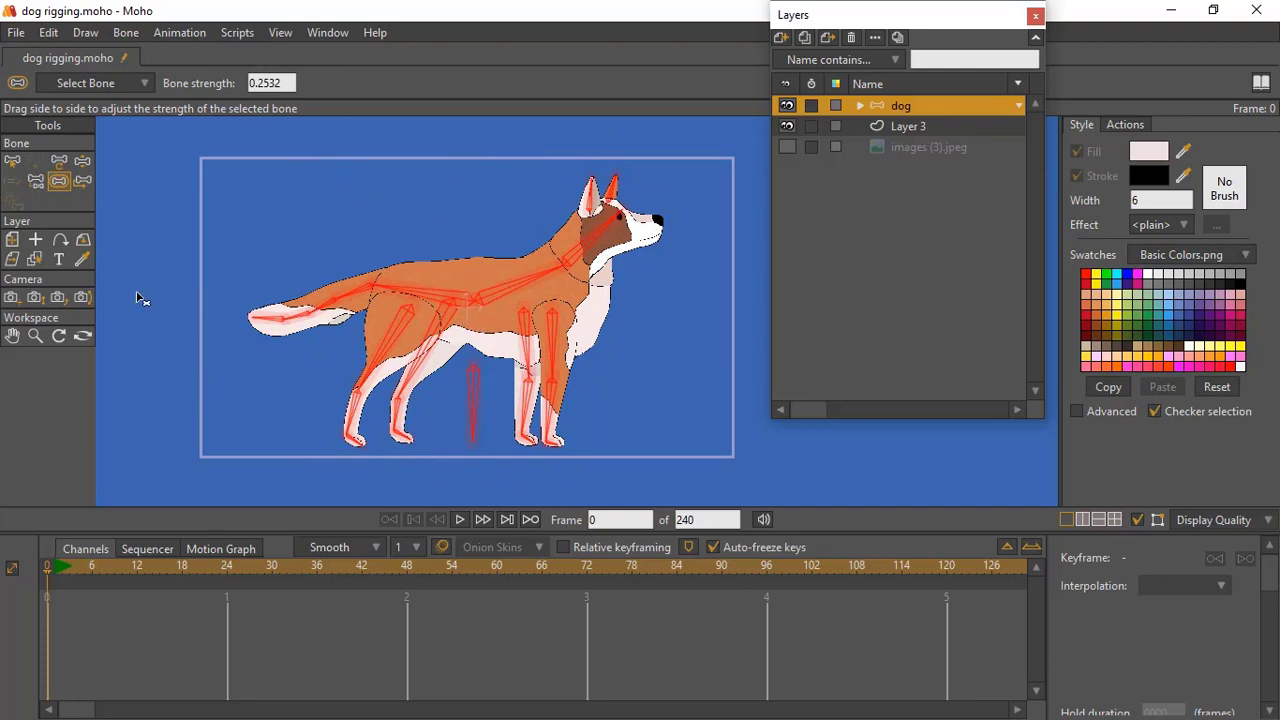
click(12, 161)
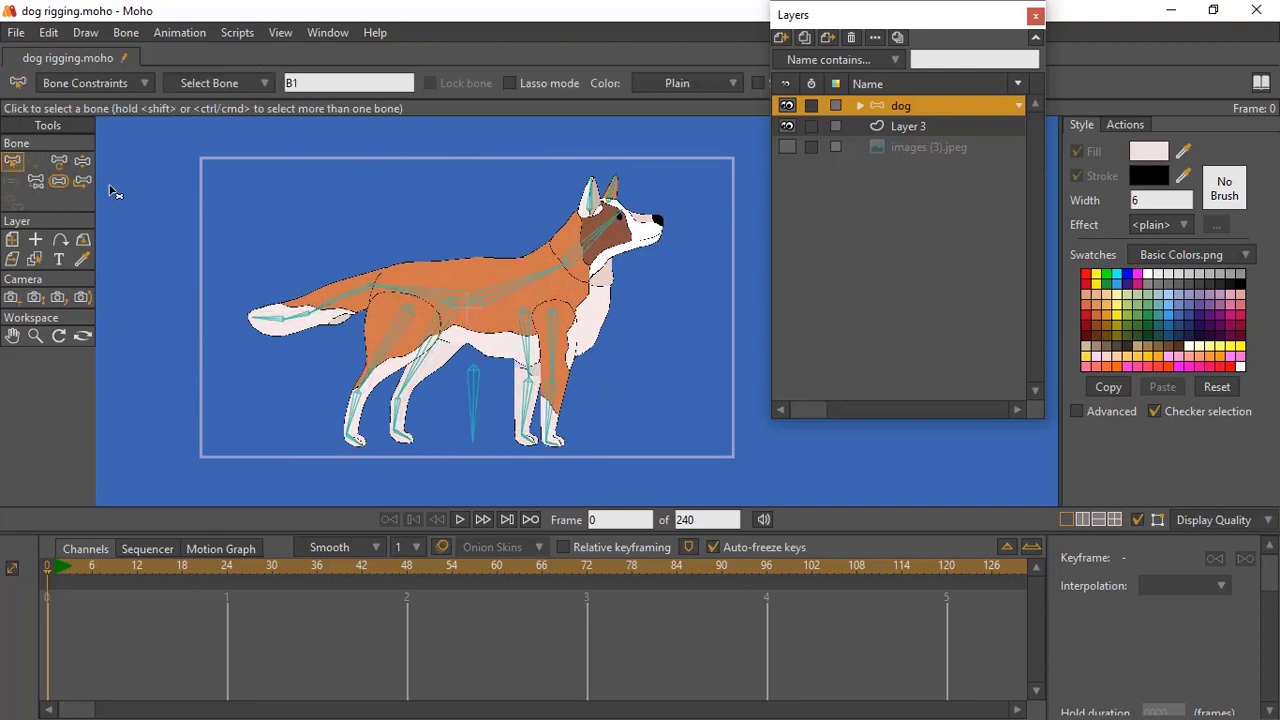
click(328, 306)
click(280, 316)
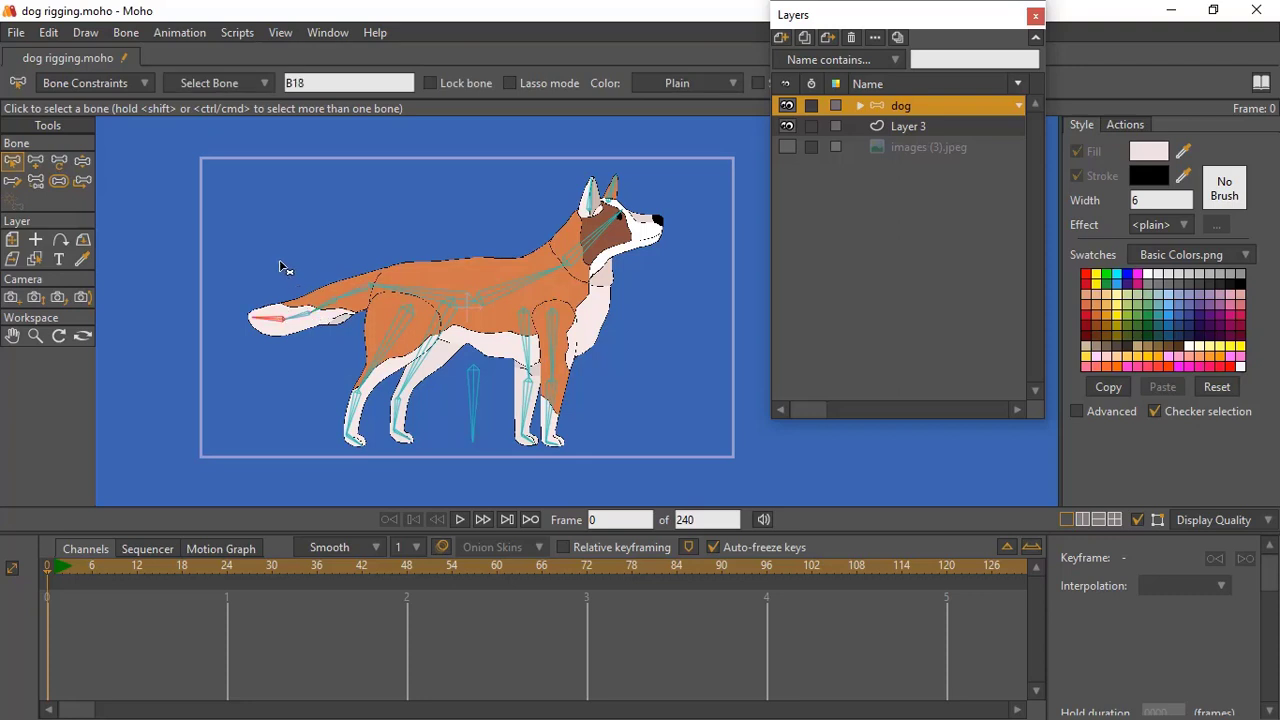
click(590, 243)
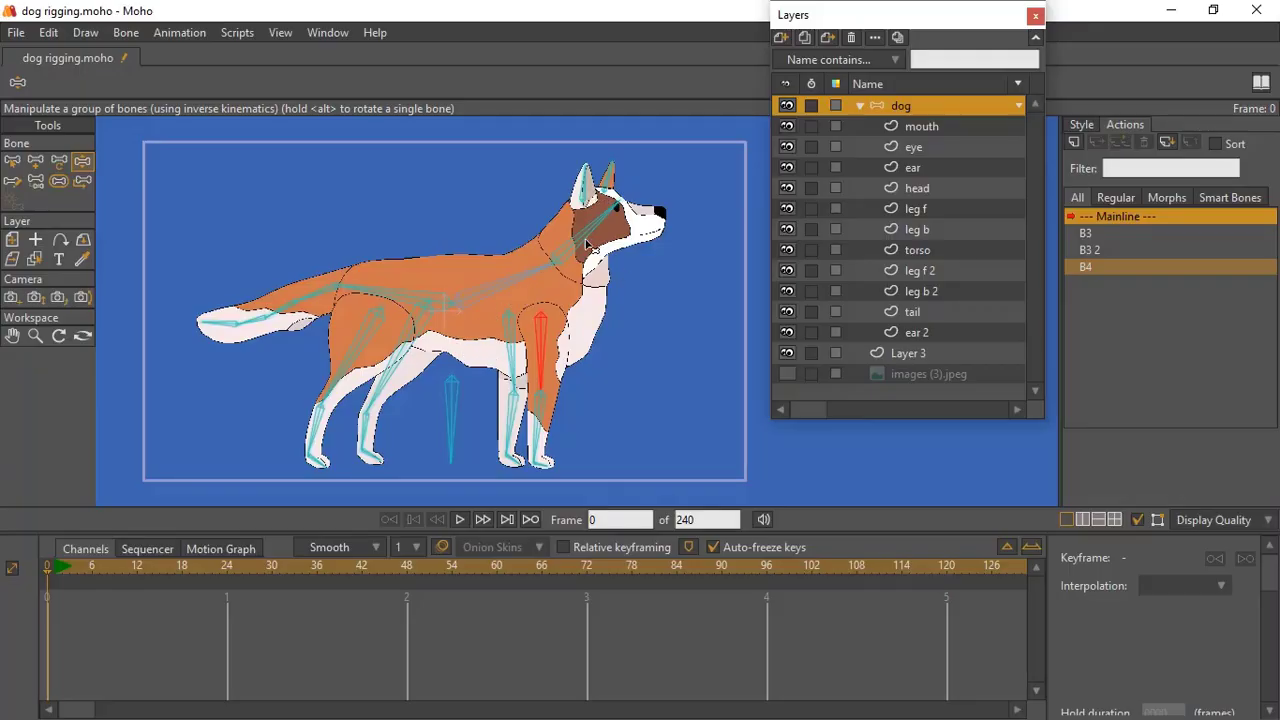
Test the rig's movement by manipulating the head, rear body, hind leg, both front leg and tail bones.
mouse_move(586, 236)
mouse_down()
mouse_move(554, 208)
mouse_move(580, 233)
mouse_up()
mouse_move(379, 297)
mouse_down()
mouse_move(396, 255)
mouse_move(381, 305)
mouse_move(394, 294)
mouse_up()
drag(351, 366, 402, 416)
drag(546, 378, 566, 376)
mouse_move(514, 386)
mouse_down()
mouse_move(498, 384)
mouse_move(532, 382)
mouse_up()
mouse_move(262, 320)
mouse_down()
mouse_move(260, 289)
mouse_move(276, 329)
mouse_up()
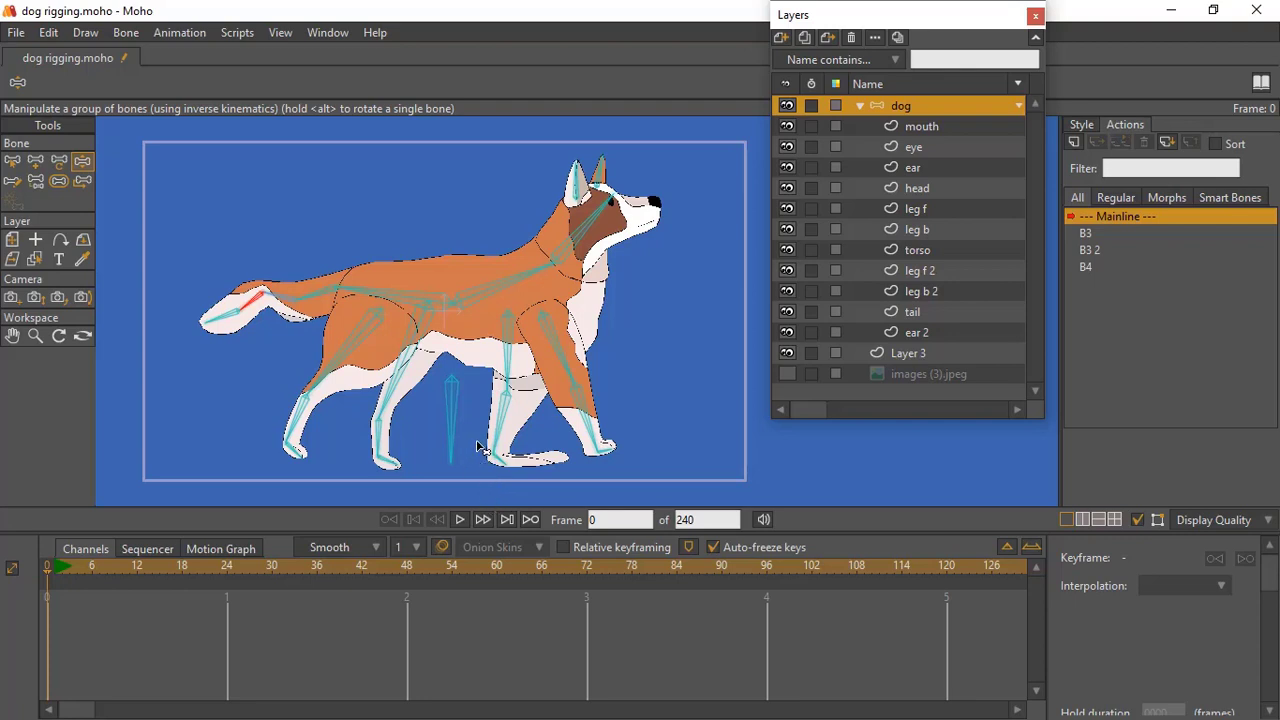
Select the head bone and make the head layer active for binding.
click(12, 161)
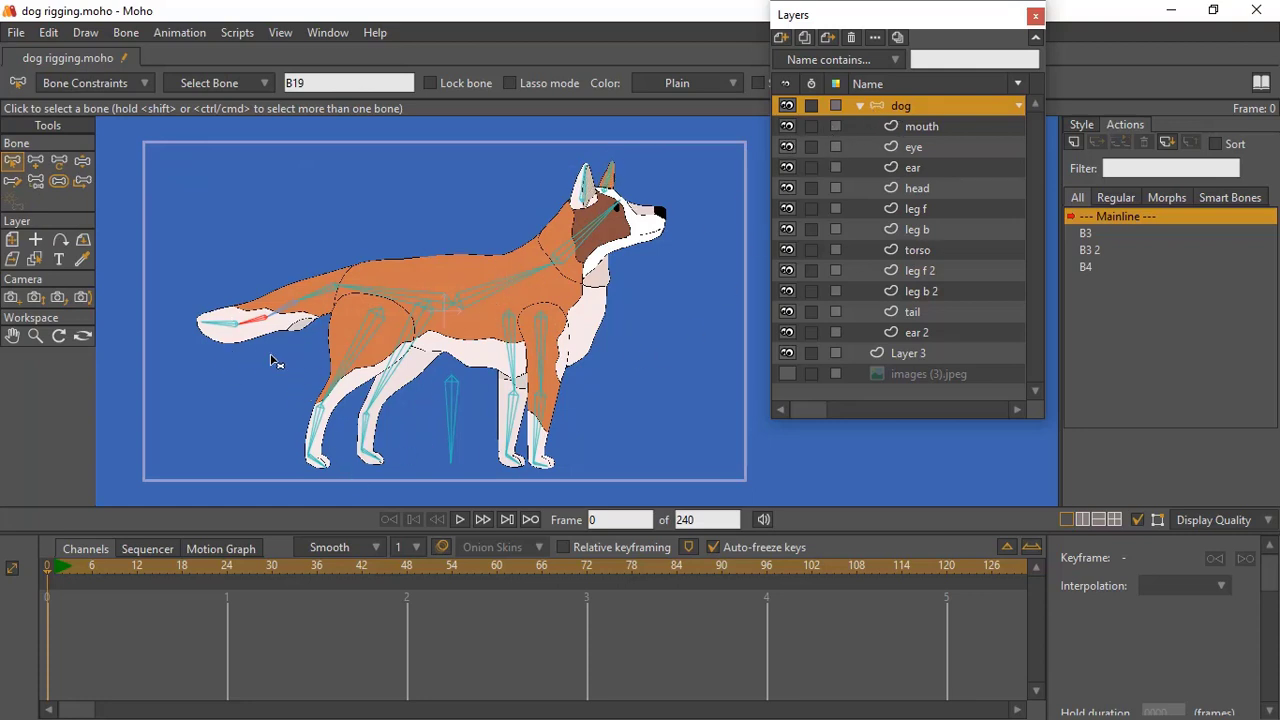
click(593, 234)
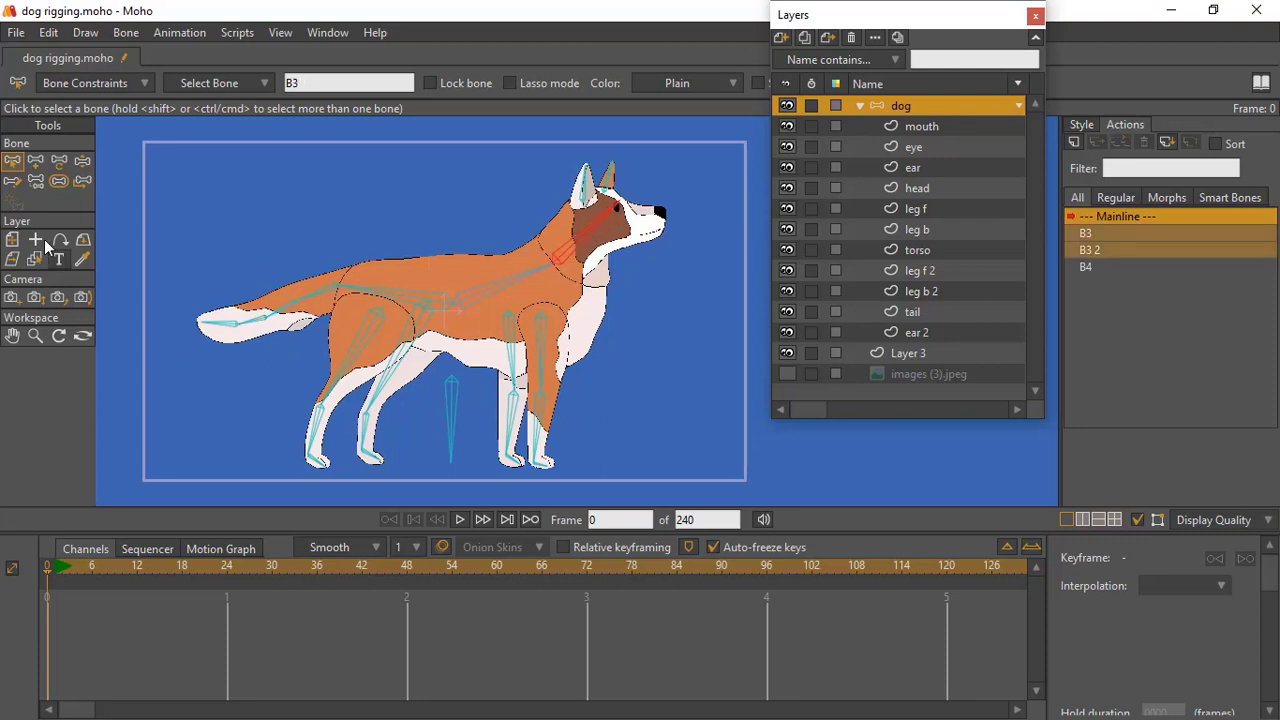
click(597, 224)
click(918, 187)
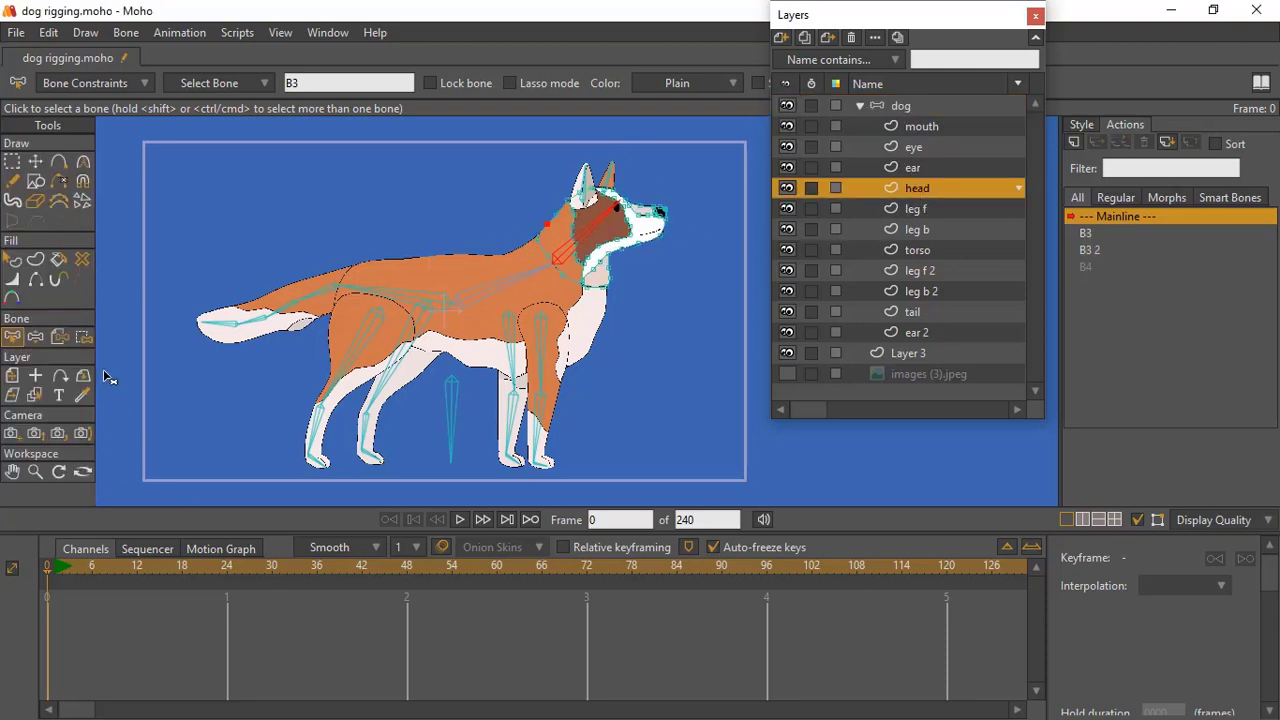
Try binding the whole head layer to the head bone with Bind Layer.
click(59, 337)
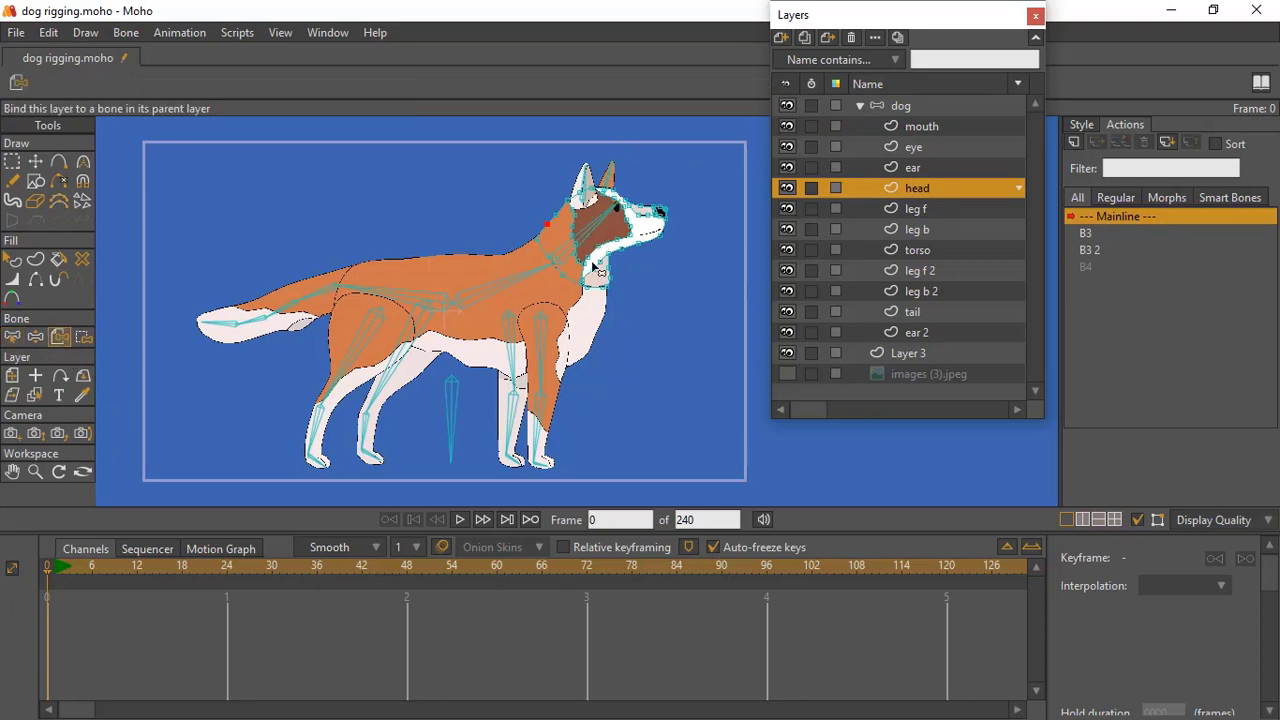
click(83, 337)
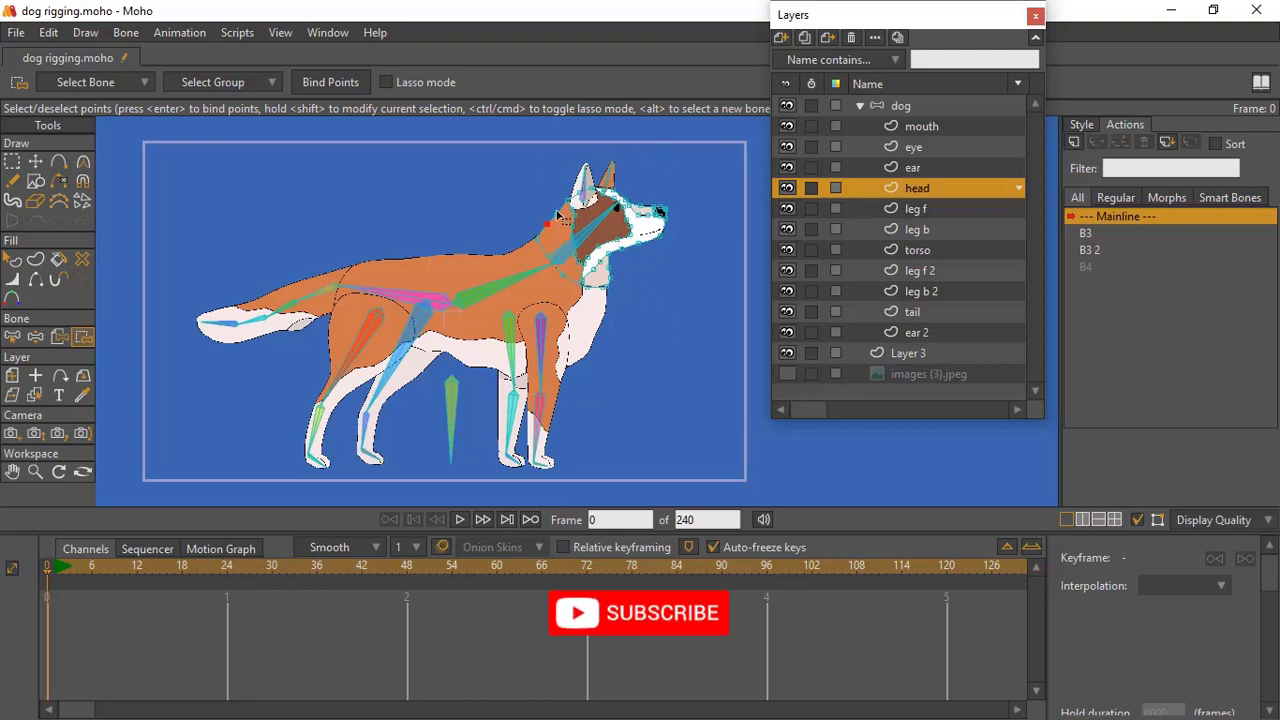
click(61, 339)
click(557, 237)
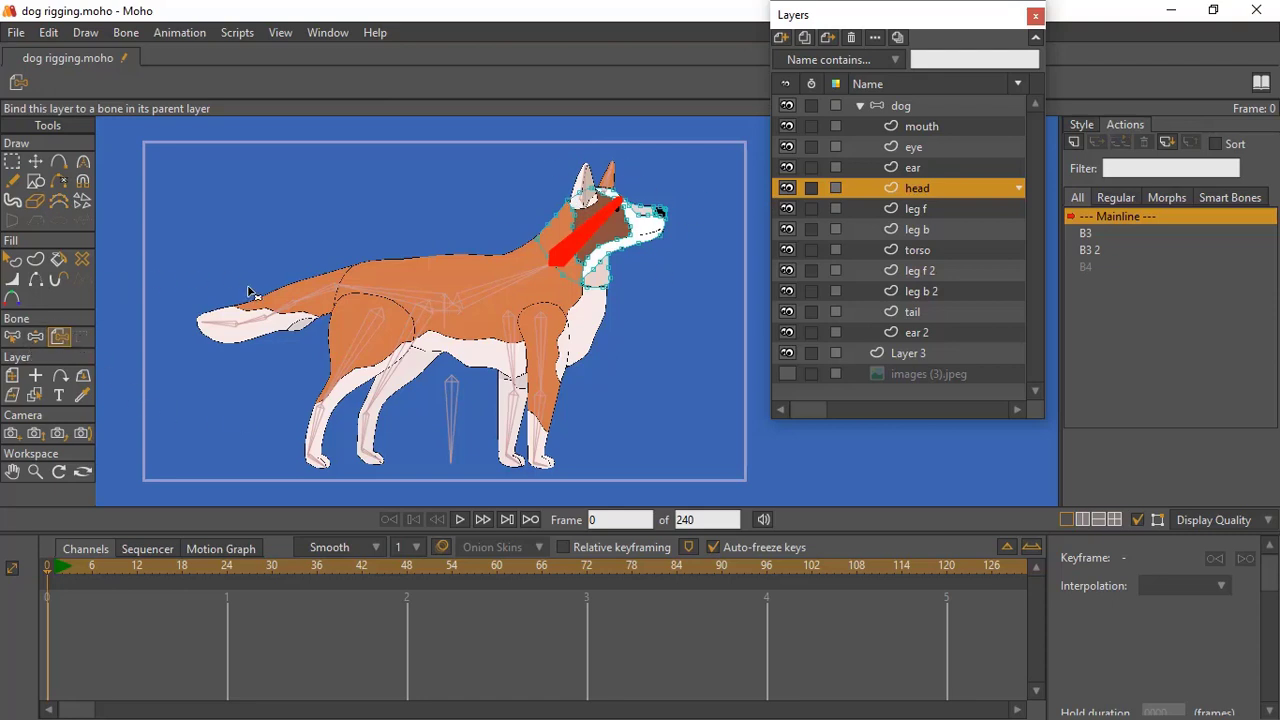
Bind all points of the head layer to the head bone with Bind Points.
click(12, 337)
click(84, 340)
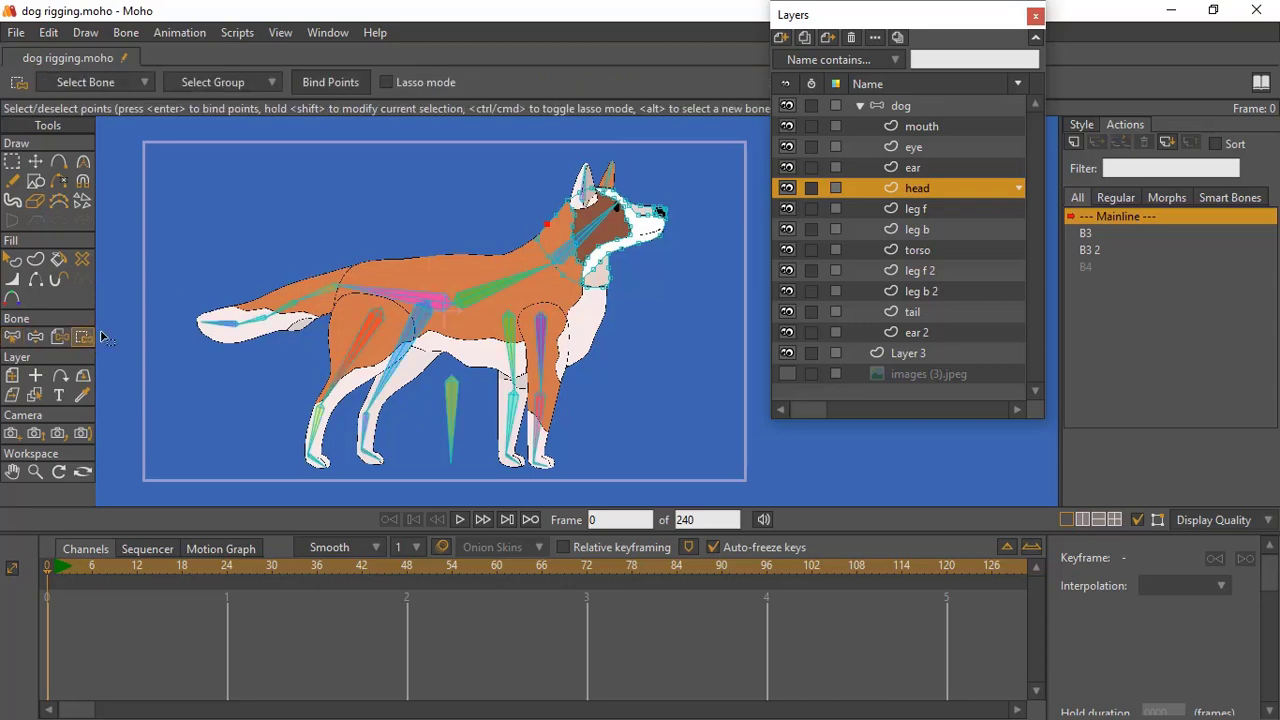
drag(510, 140, 717, 321)
click(12, 337)
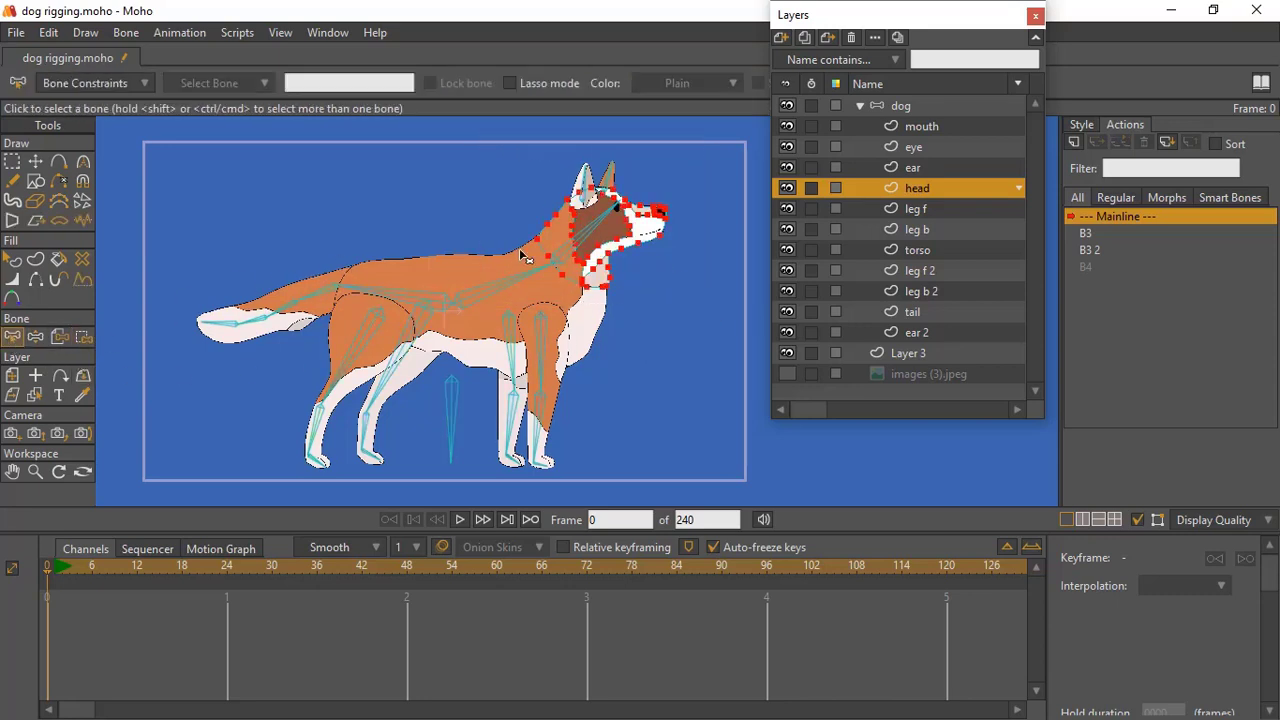
click(598, 232)
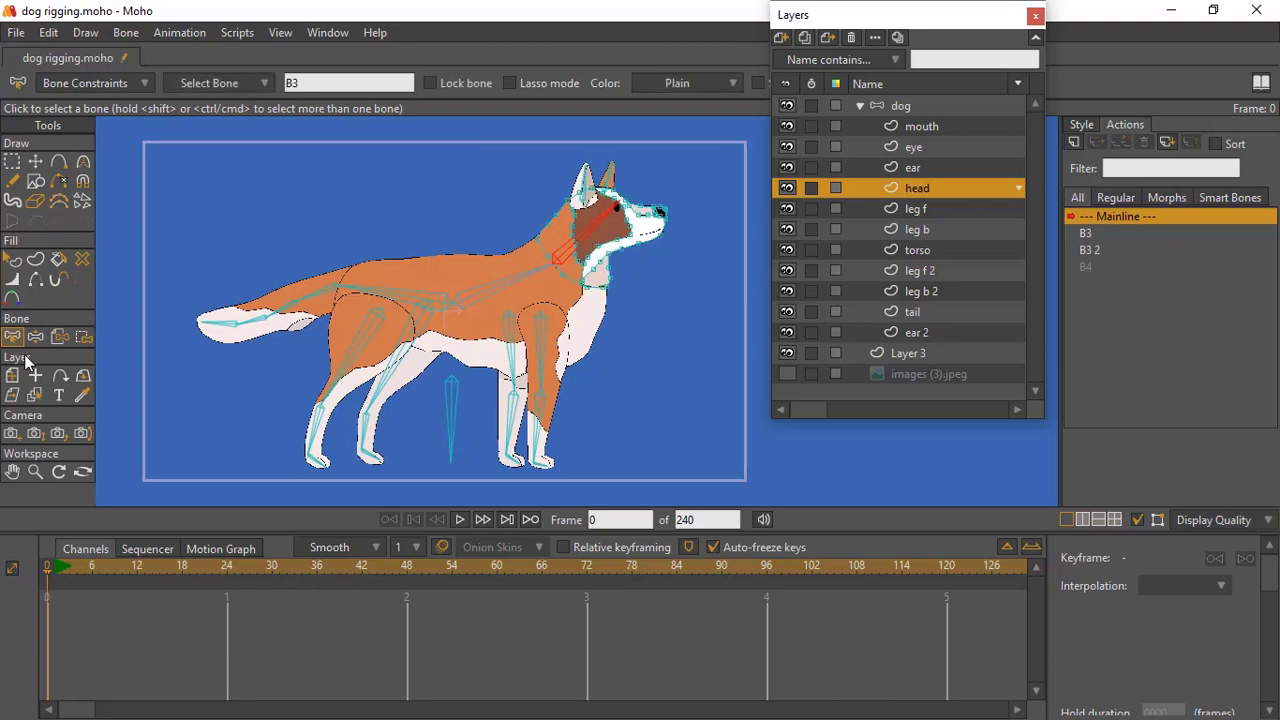
click(86, 338)
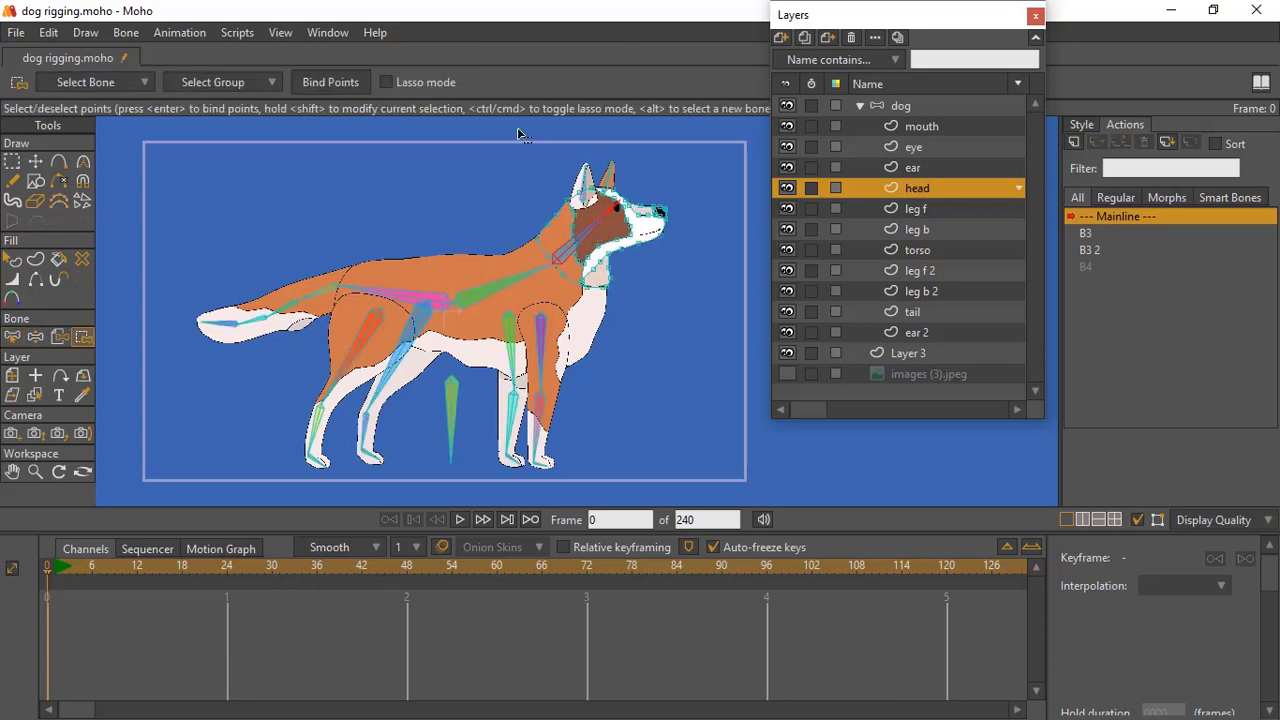
click(338, 80)
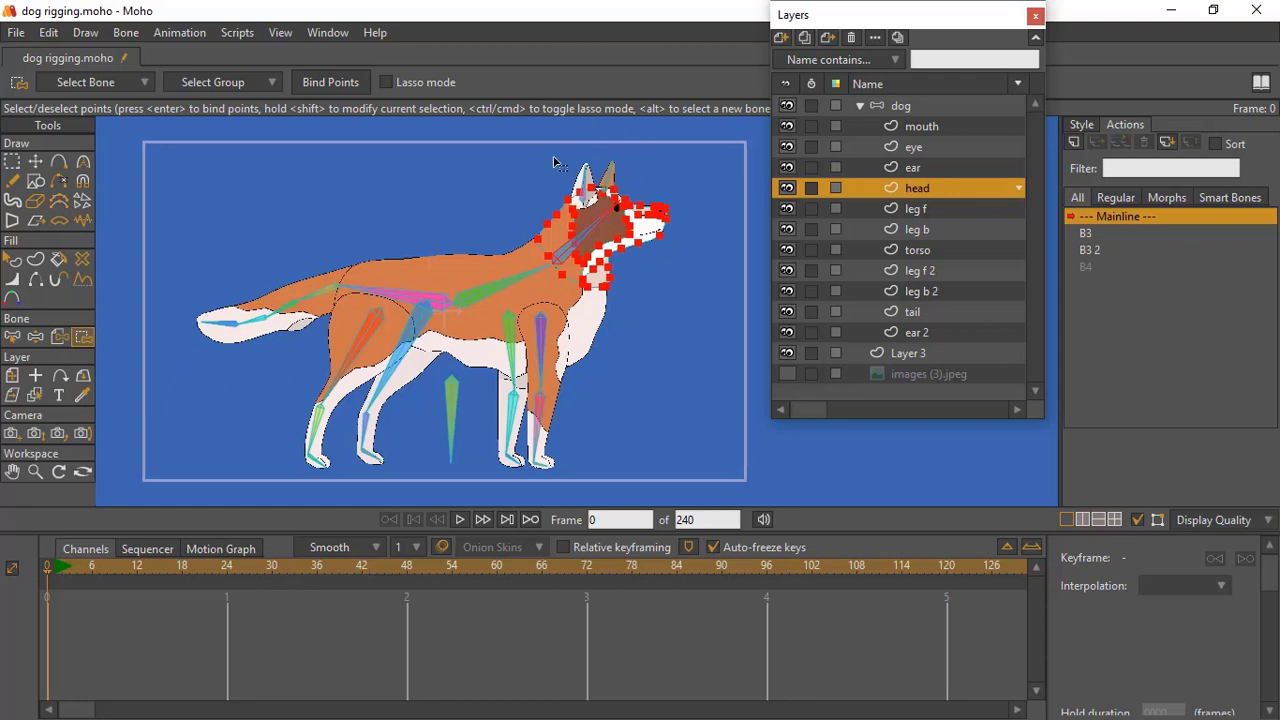
Bind the ear layer to the near ear bone and the ear 2 layer to the far ear bone.
click(35, 471)
drag(572, 306, 551, 271)
click(923, 168)
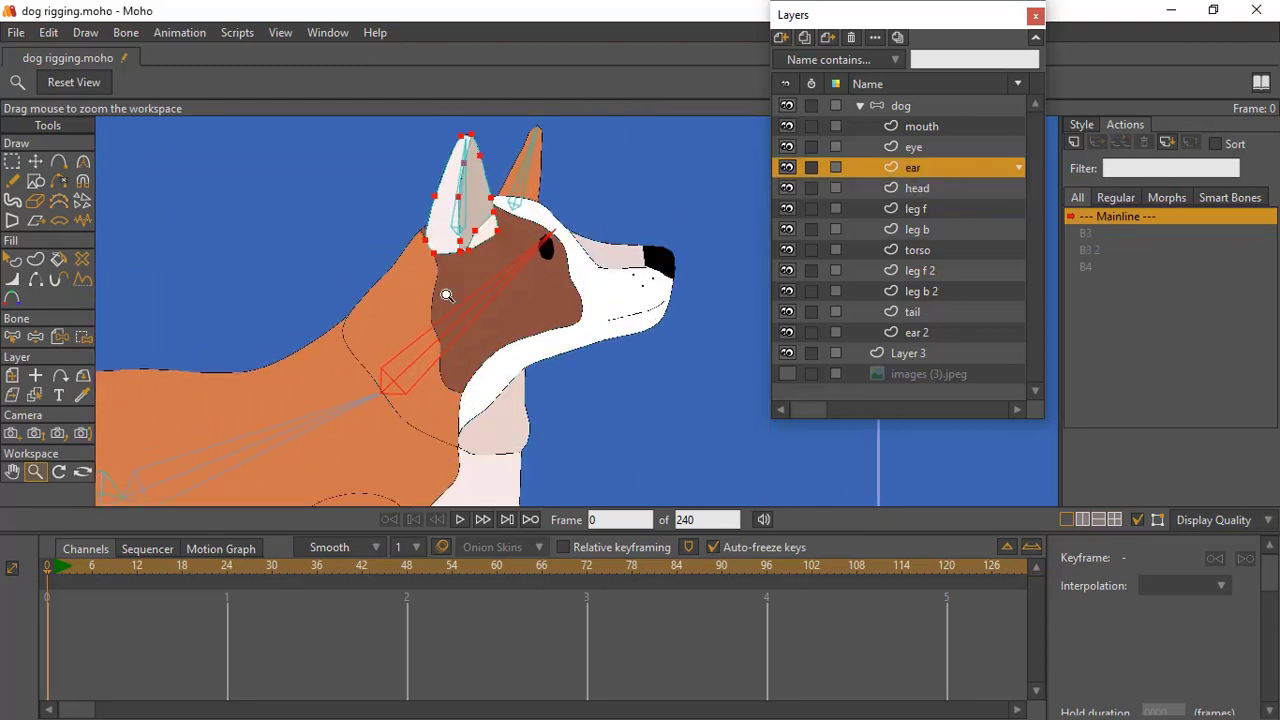
click(12, 337)
click(62, 336)
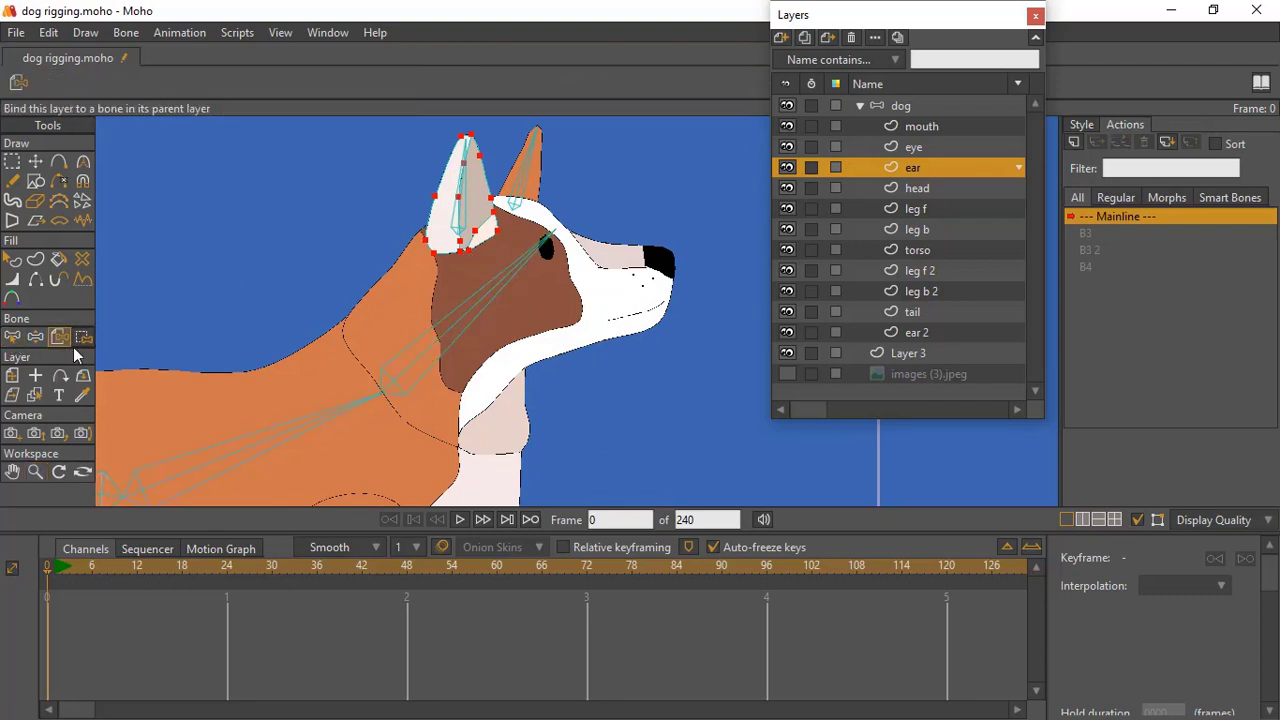
click(458, 208)
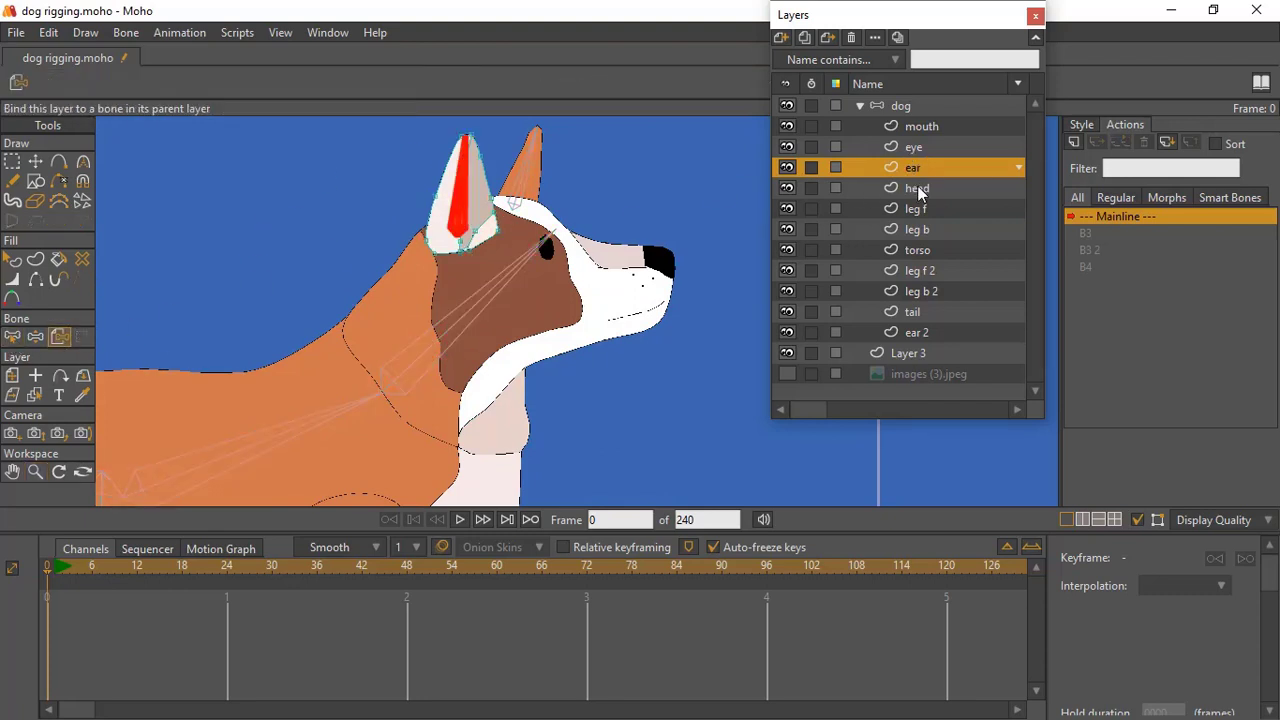
click(921, 332)
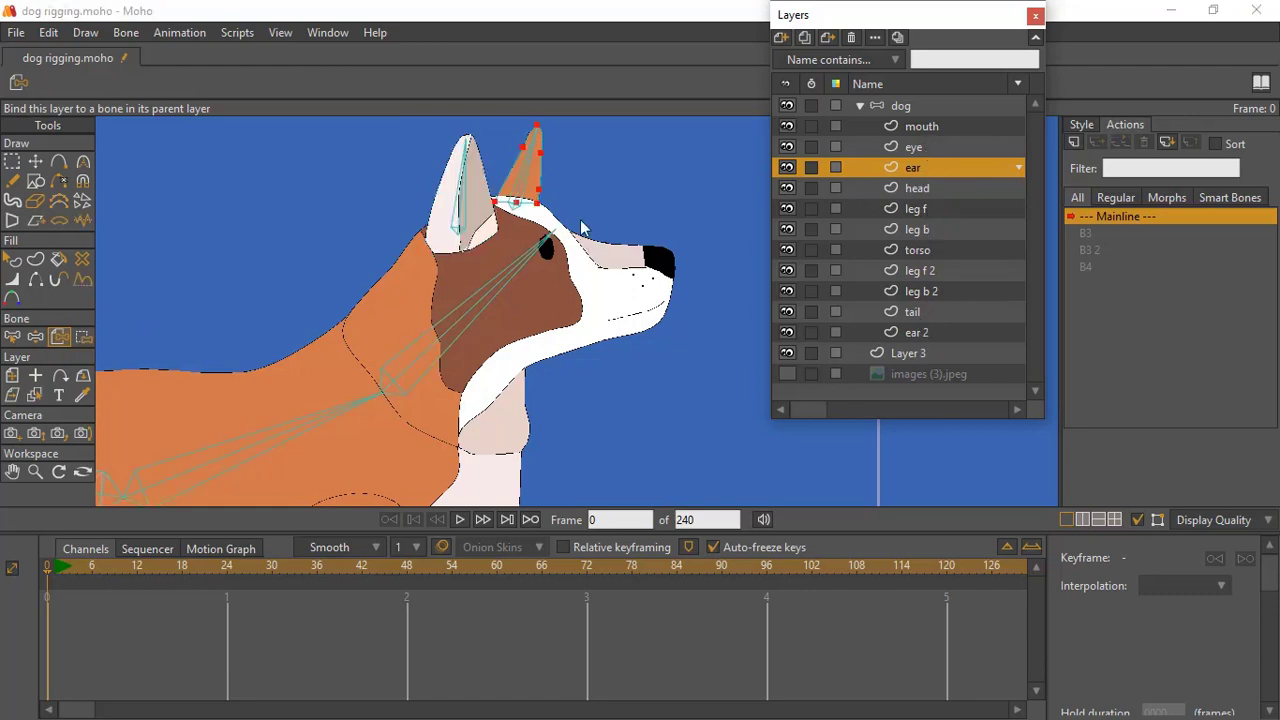
click(527, 180)
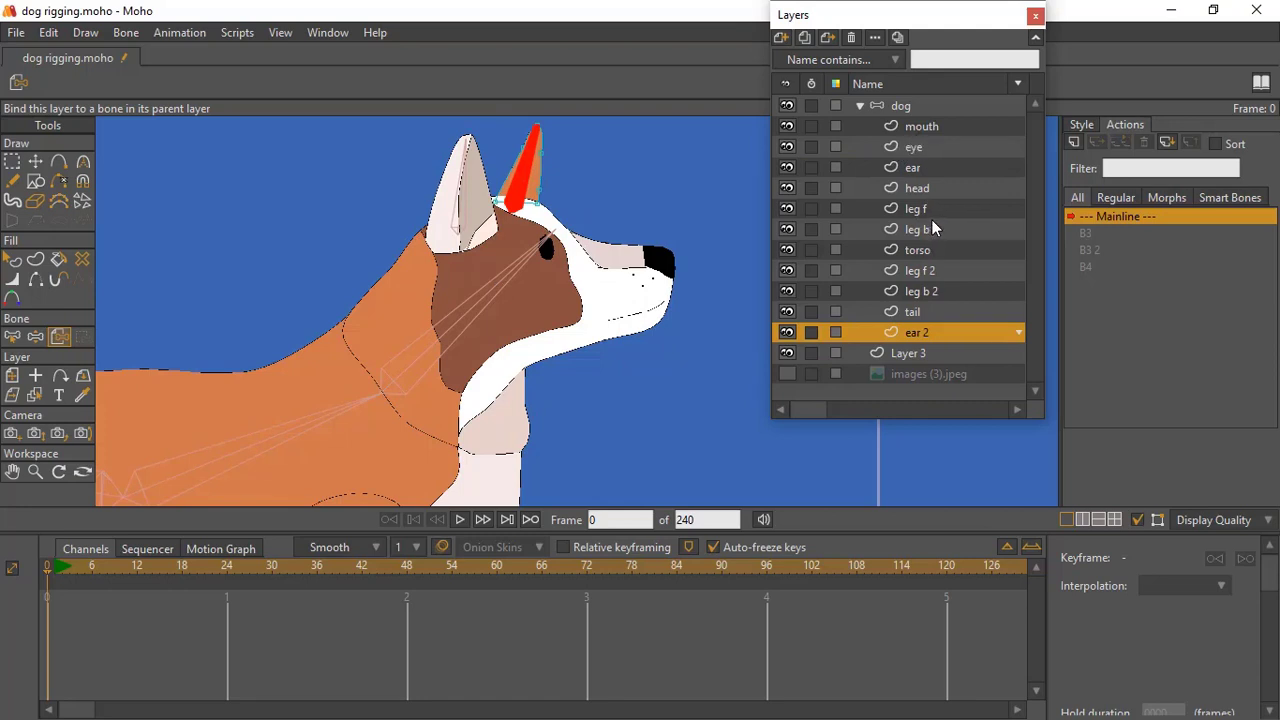
Bind the head, eye and mouth layers to the head bone with Bind Layer.
click(926, 189)
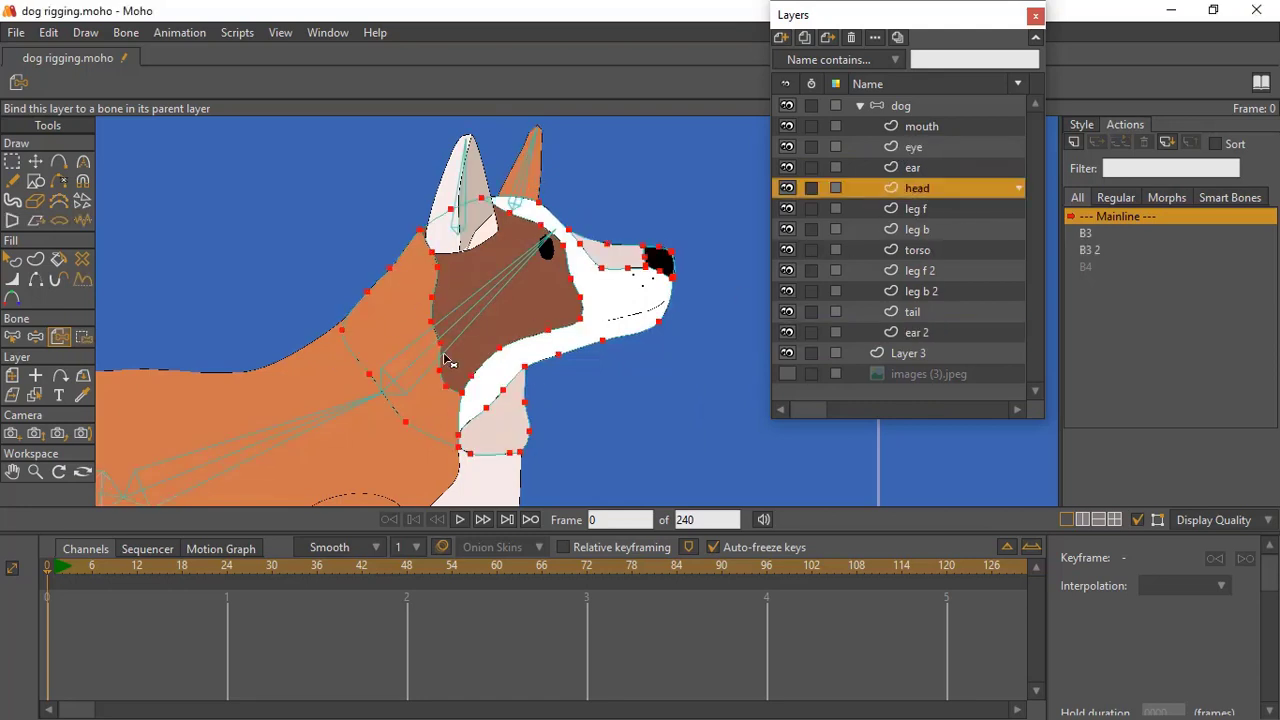
click(482, 318)
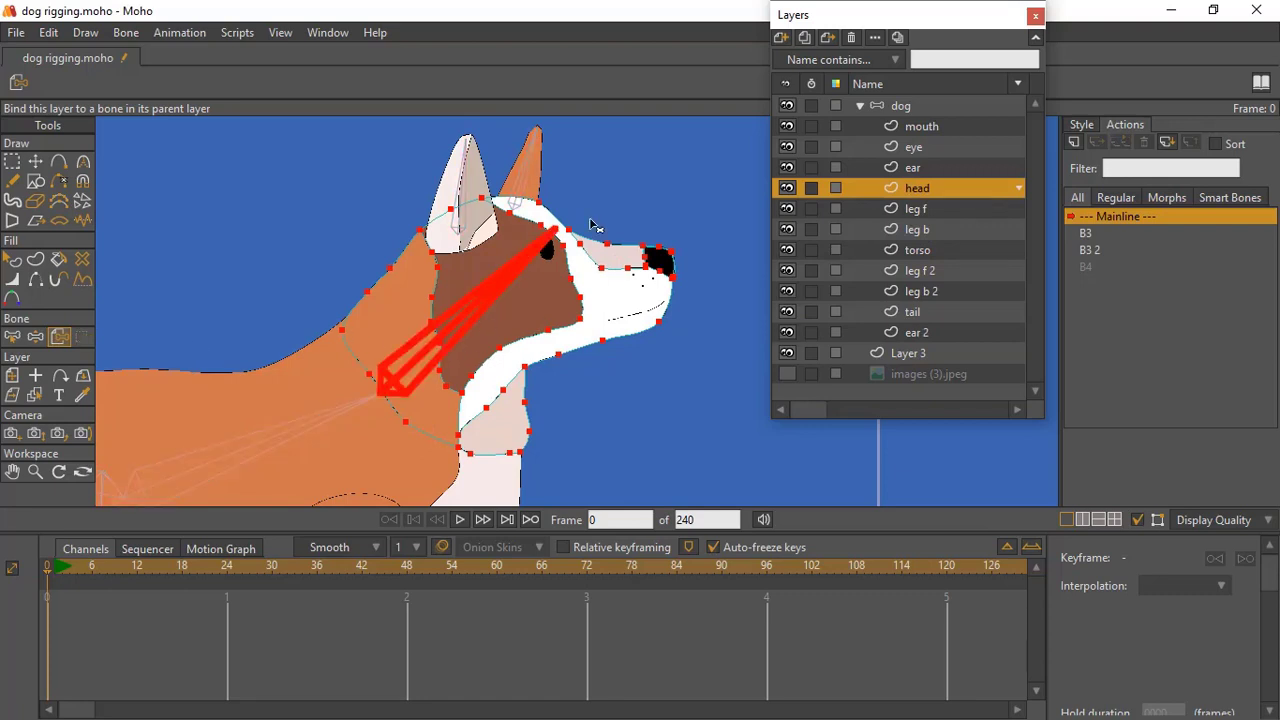
click(37, 470)
drag(607, 372, 333, 229)
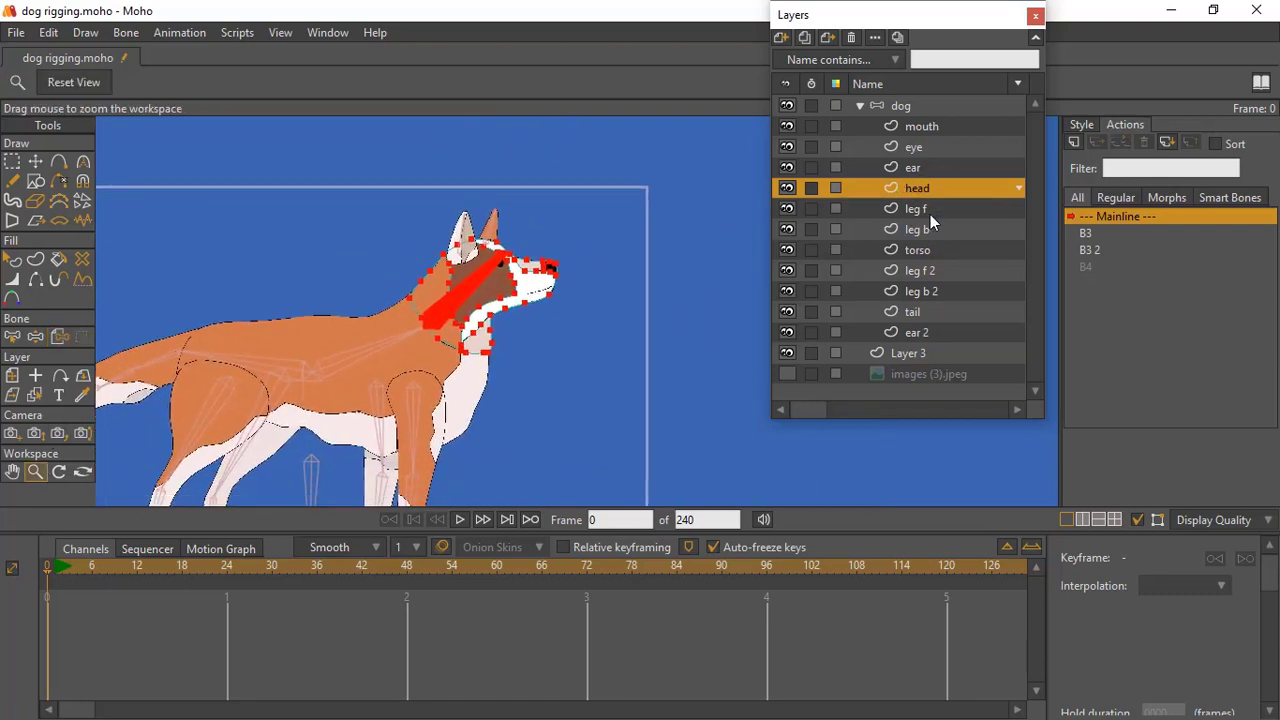
click(916, 149)
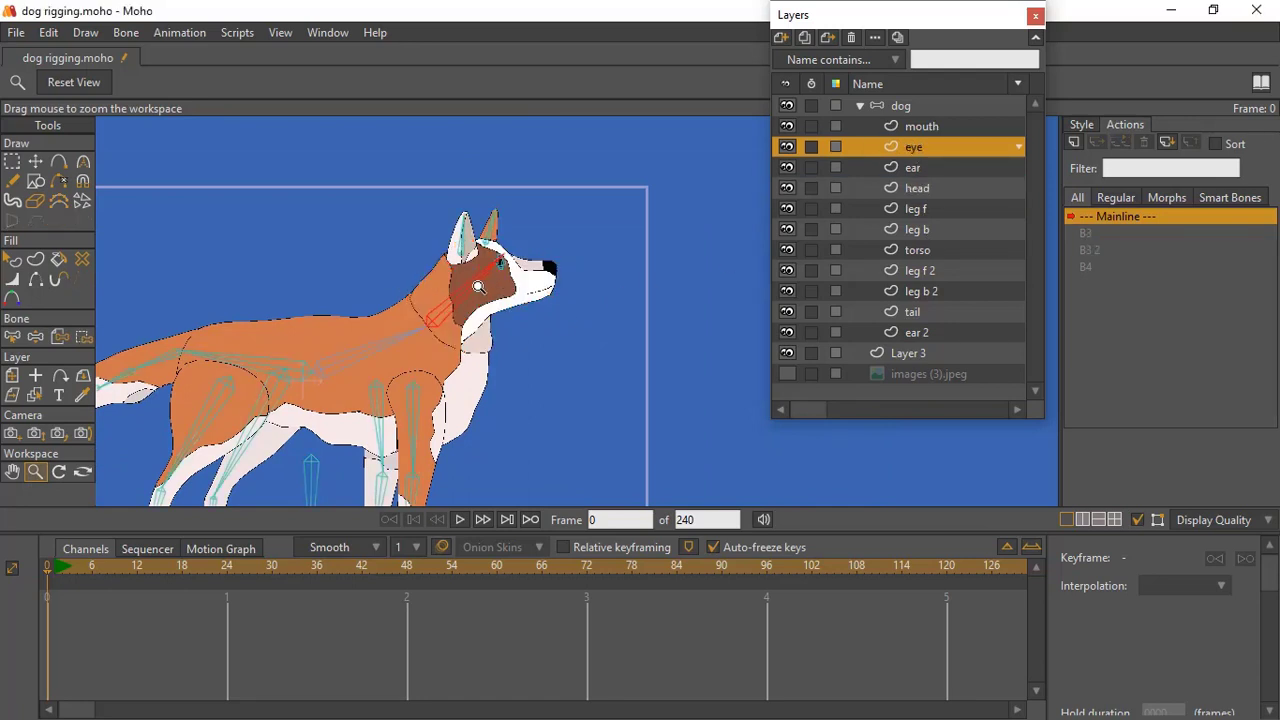
click(59, 336)
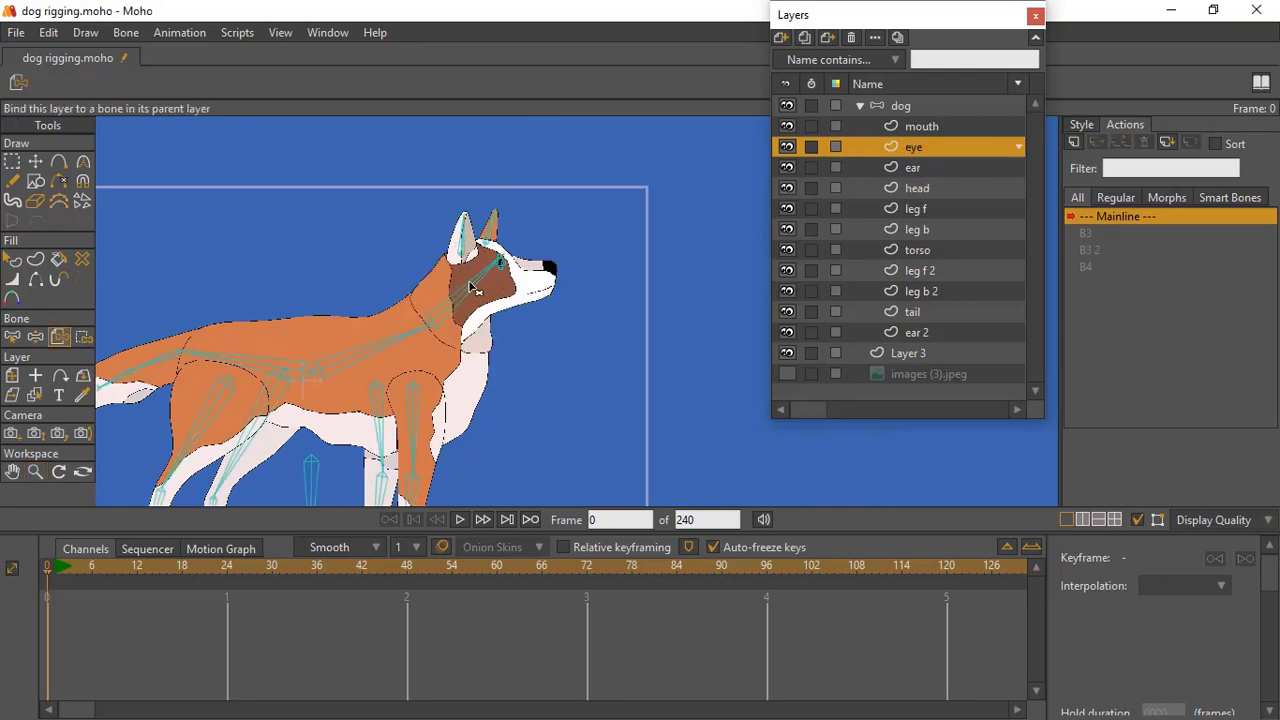
click(482, 285)
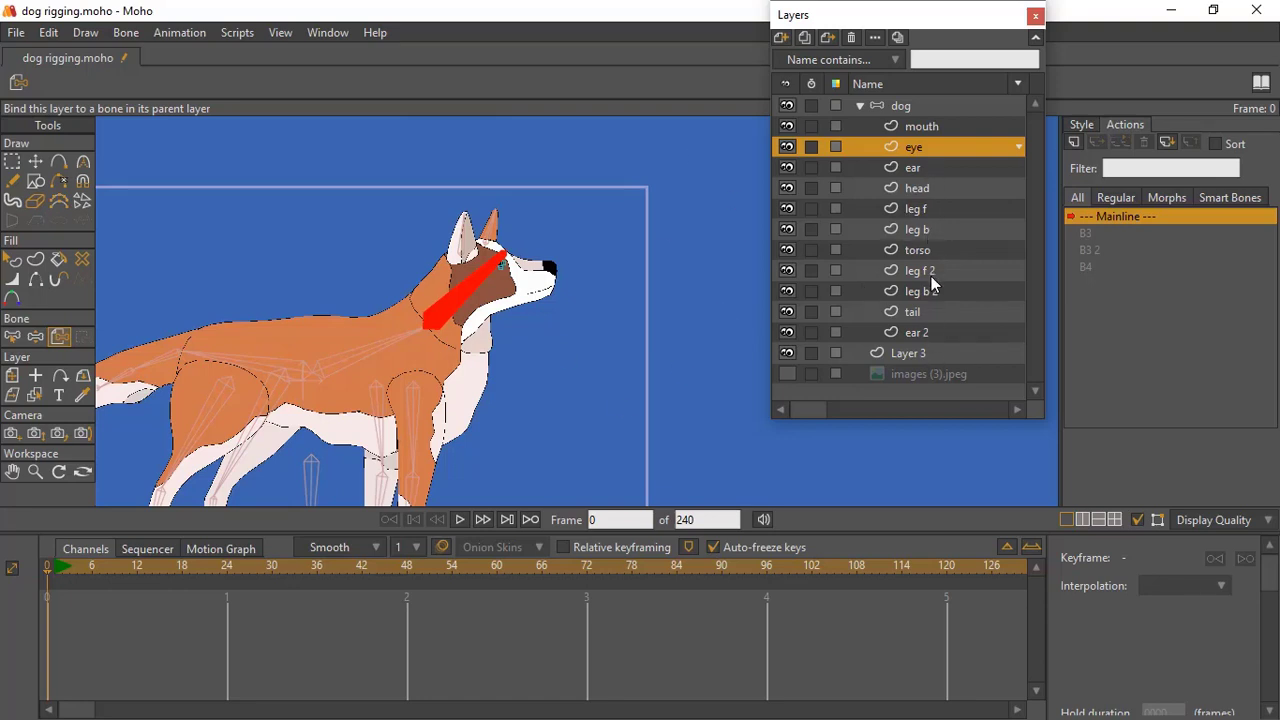
click(929, 187)
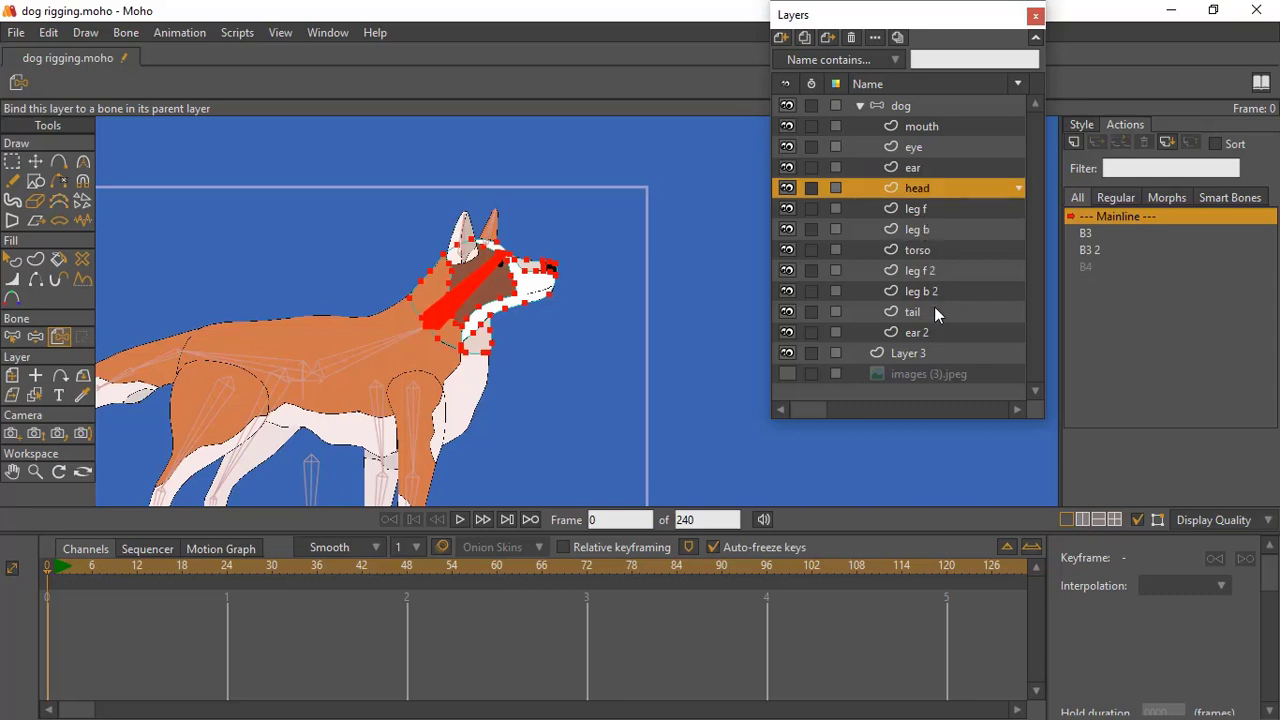
click(918, 126)
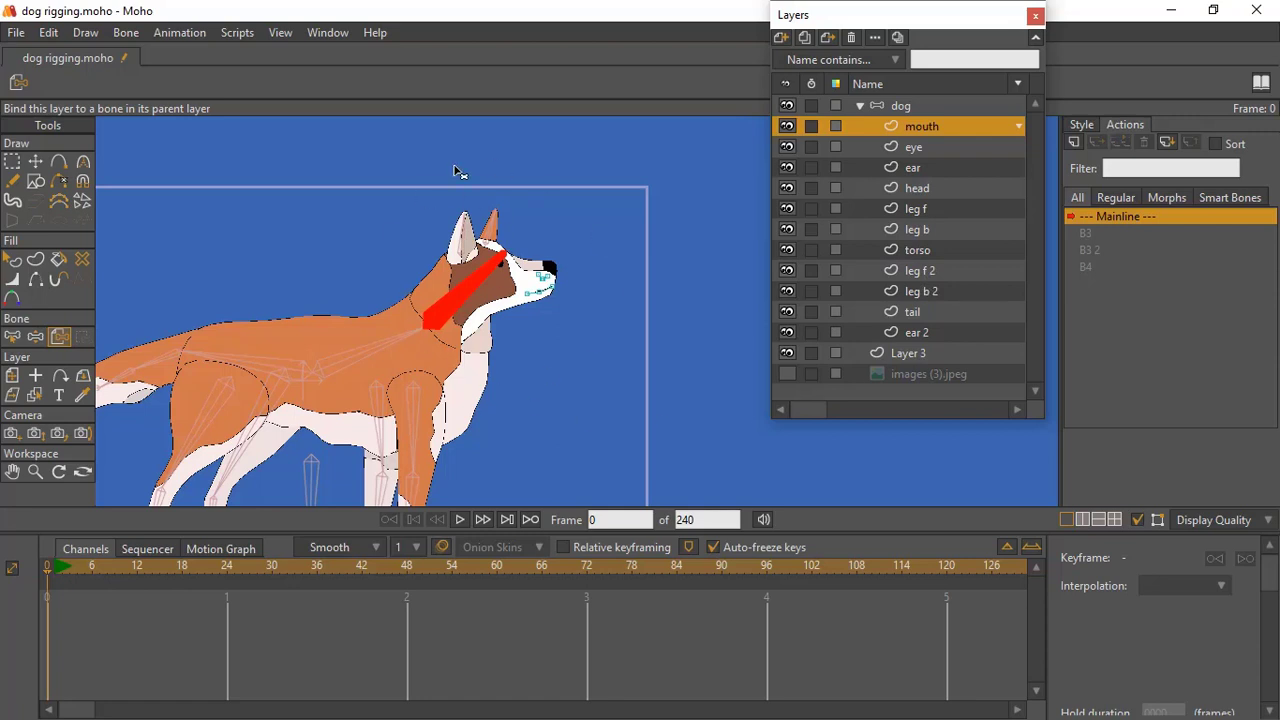
Make the torso layer active and try binding it to the front spine bone with Bind Layer.
click(35, 471)
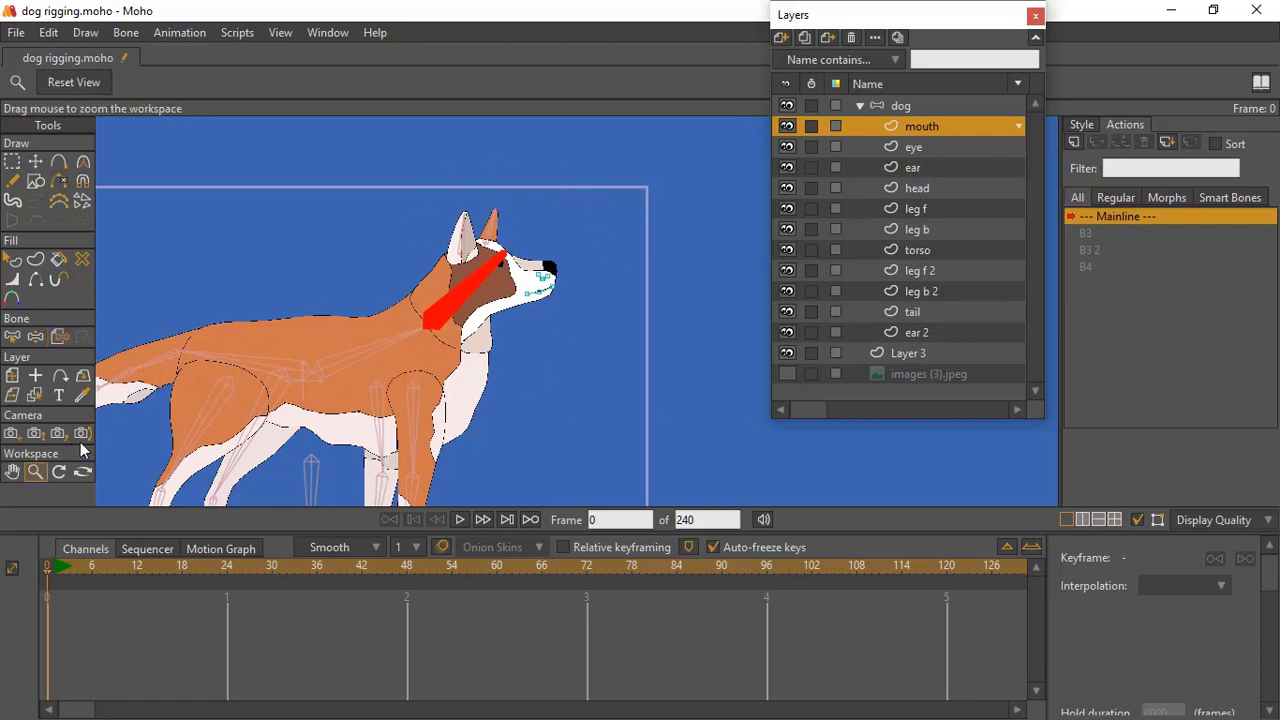
drag(494, 344, 562, 310)
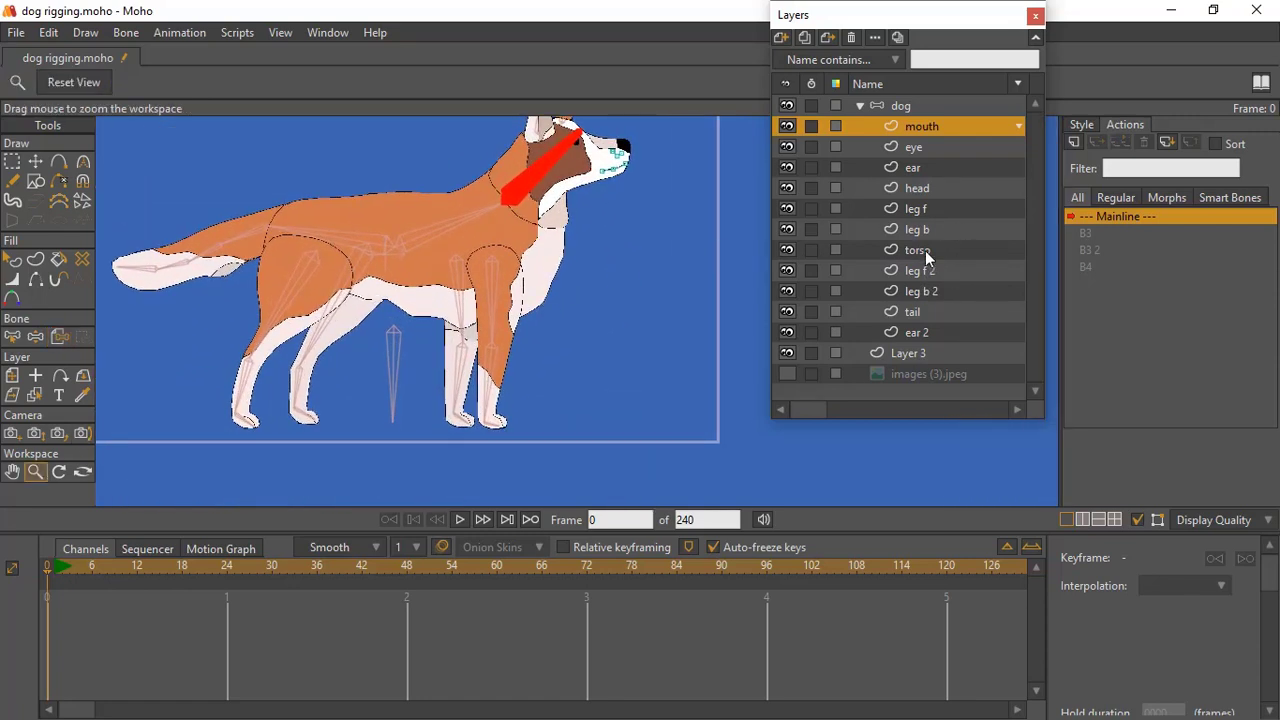
click(925, 250)
drag(439, 262, 445, 302)
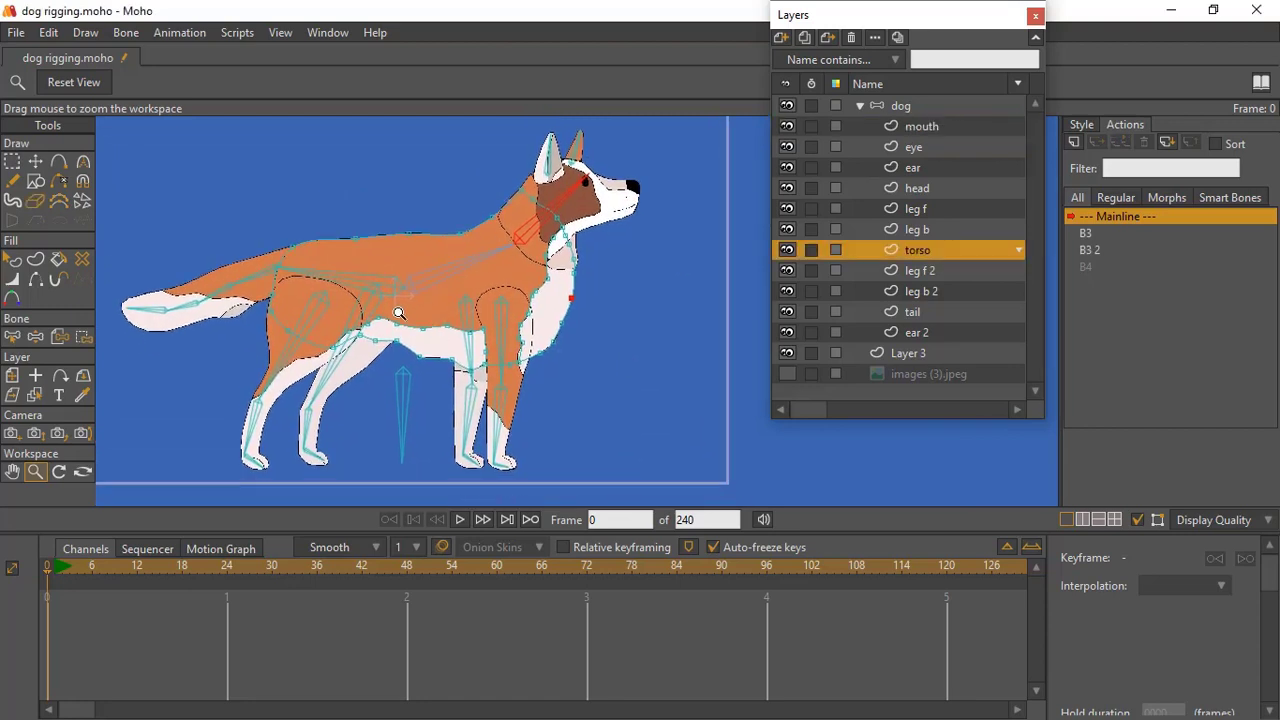
click(59, 336)
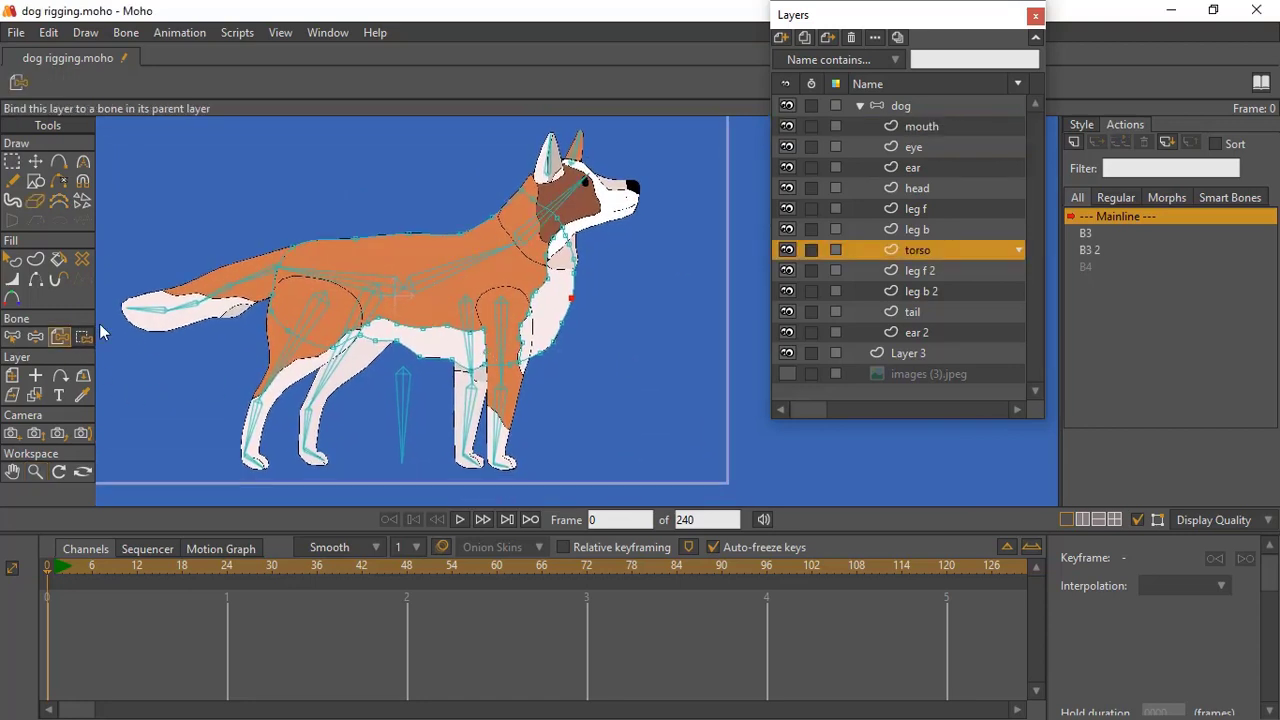
click(468, 262)
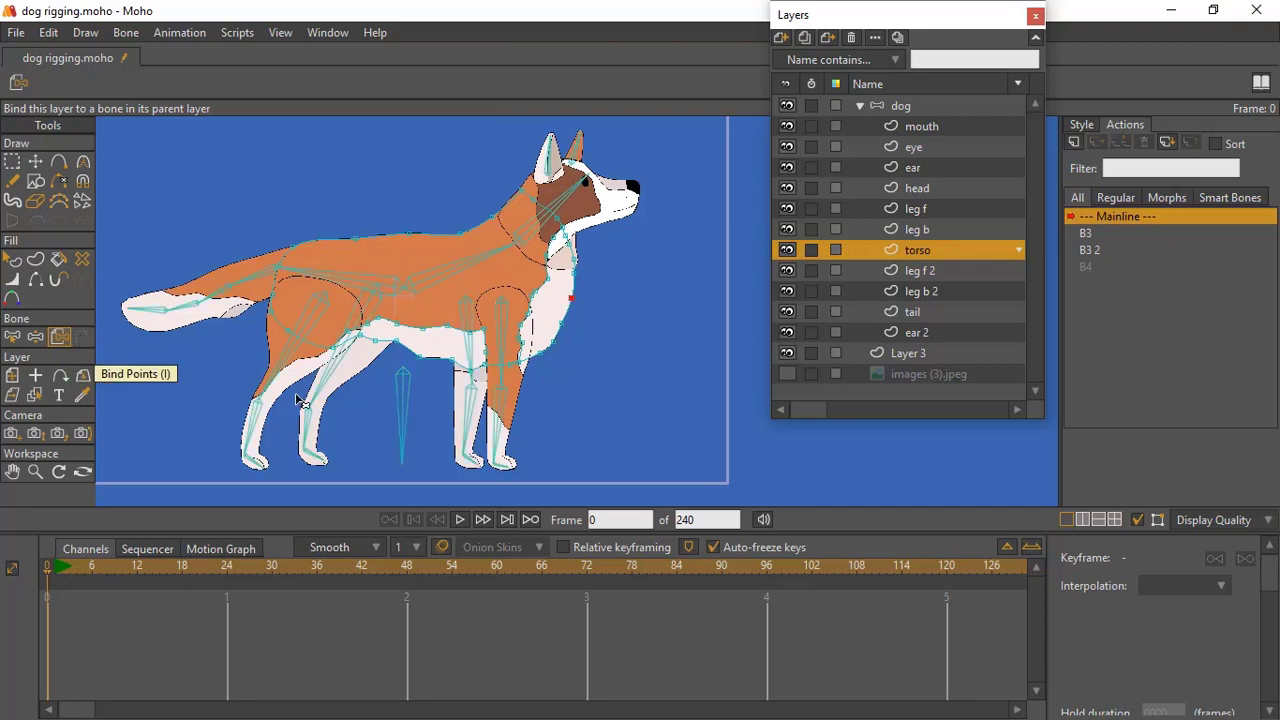
Bind the torso layer's front-half points, from mid-back and belly to the chest, to front spine bone B2 with Bind Points.
click(12, 337)
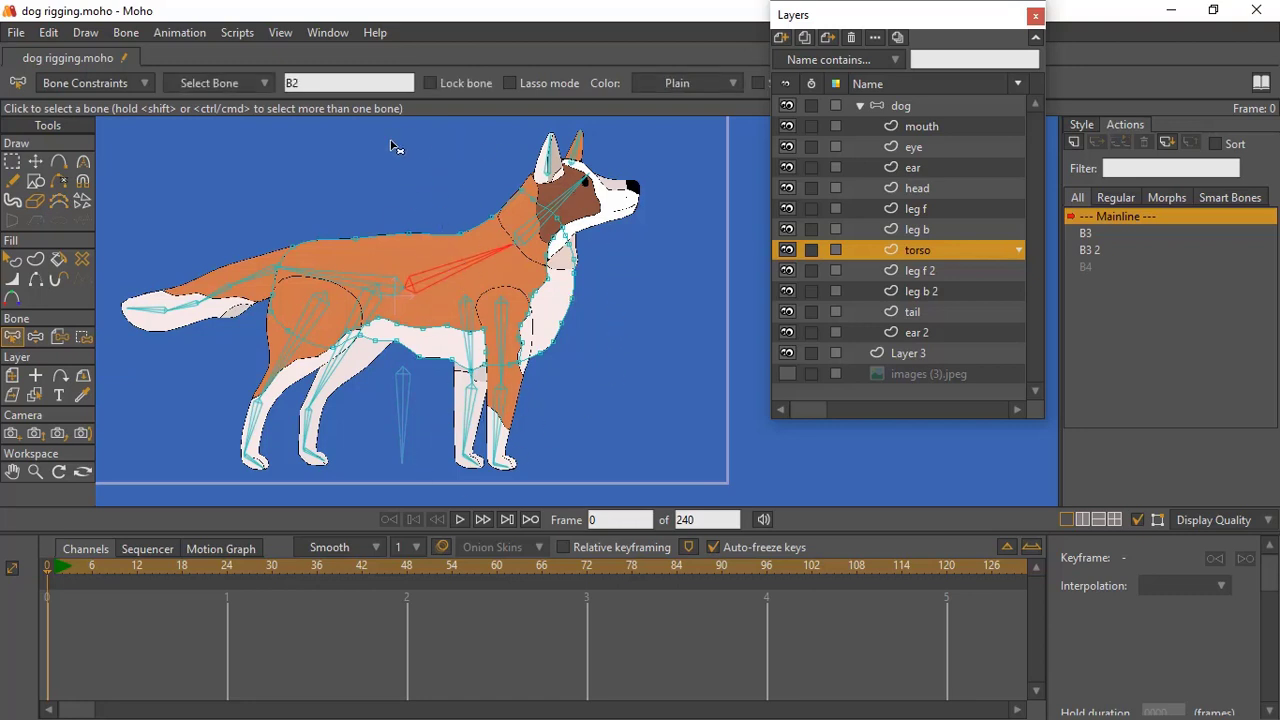
click(82, 337)
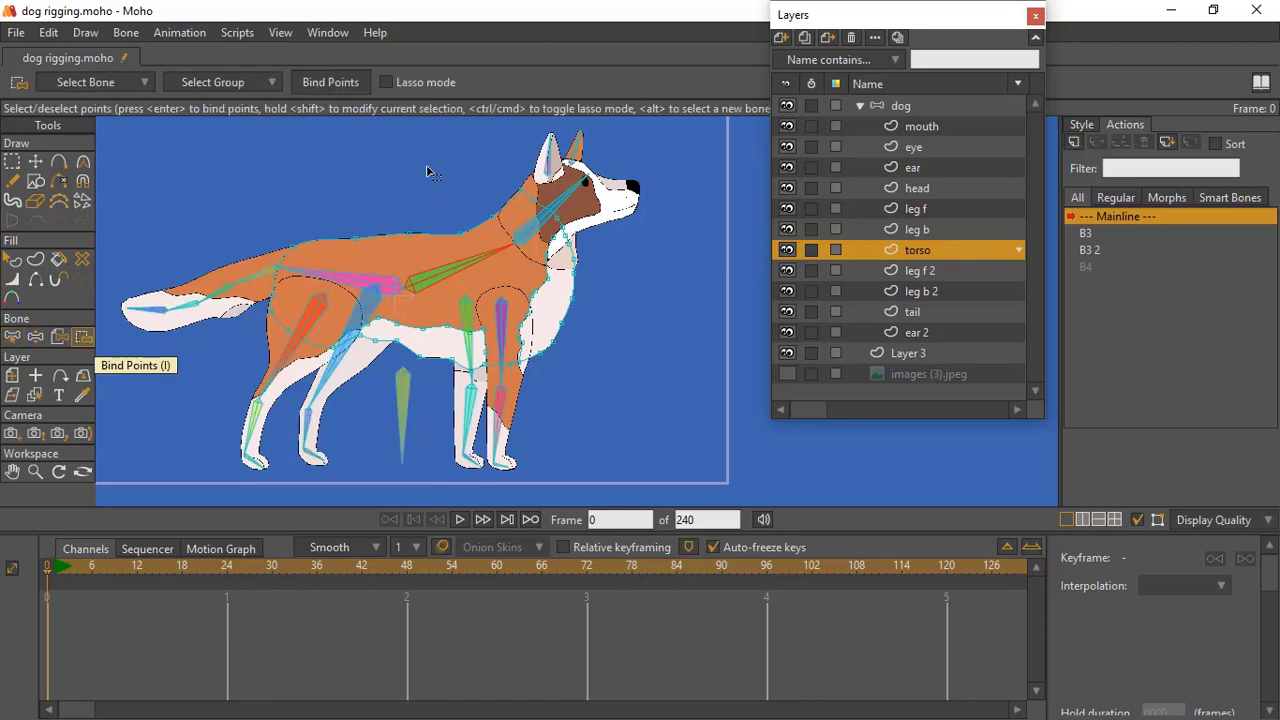
mouse_move(402, 347)
mouse_down()
mouse_move(559, 414)
mouse_move(616, 313)
mouse_move(537, 171)
mouse_move(449, 160)
mouse_move(396, 184)
mouse_up()
click(345, 81)
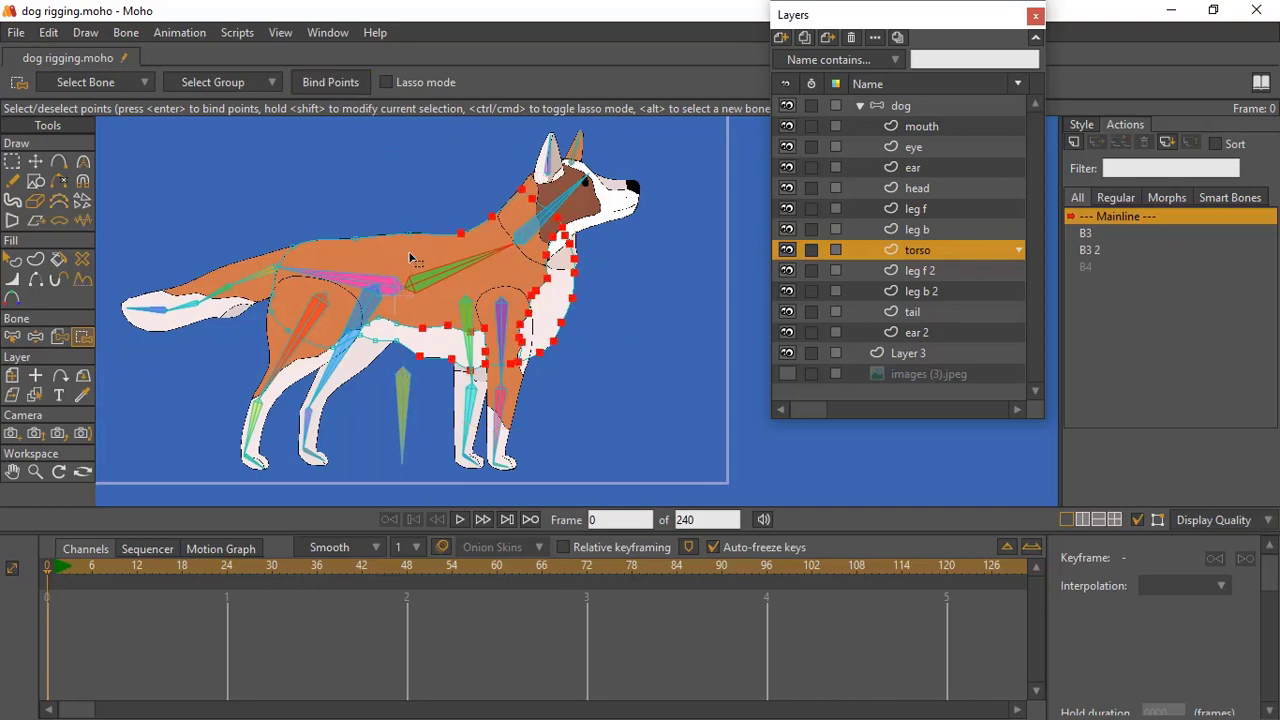
drag(409, 164, 397, 331)
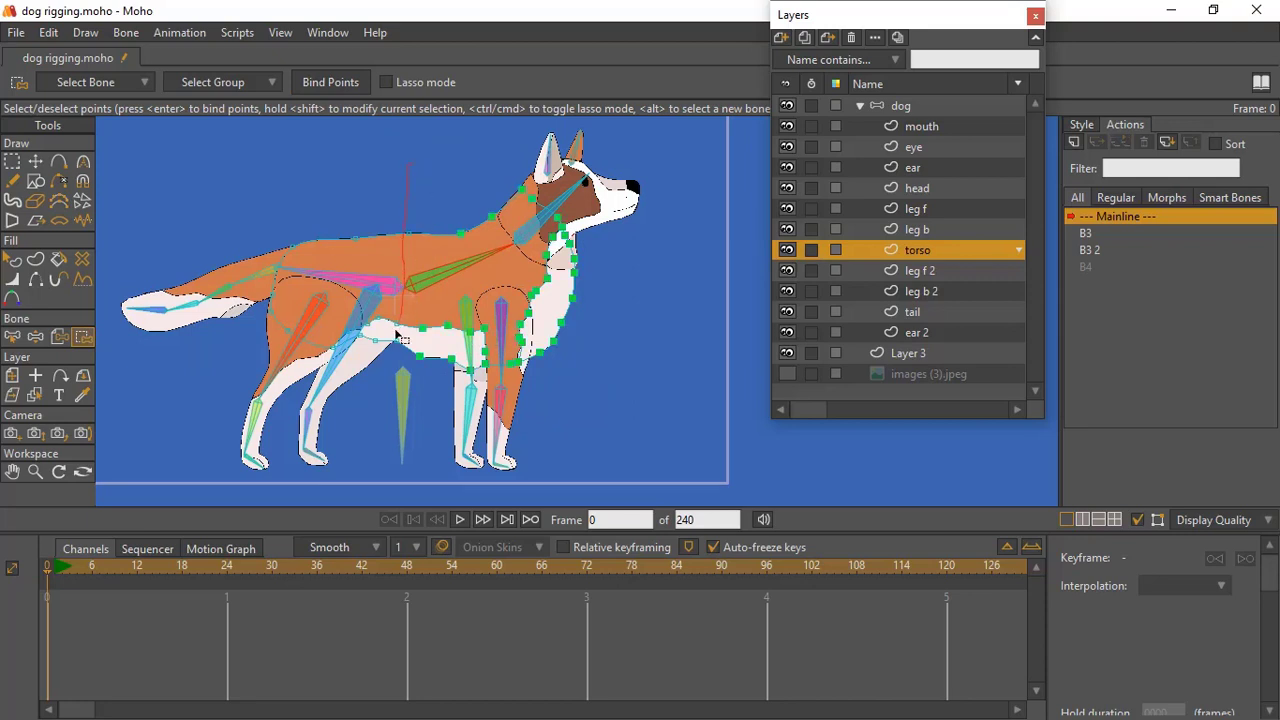
drag(414, 399, 577, 222)
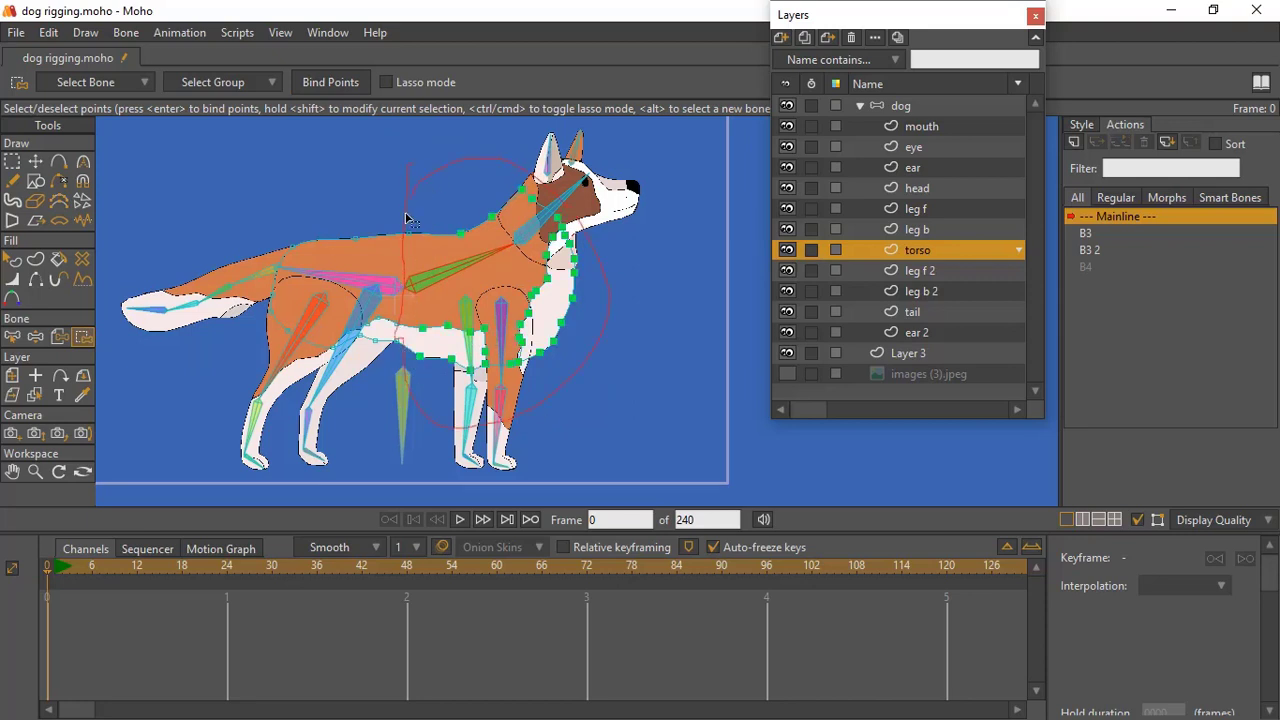
drag(479, 292, 398, 211)
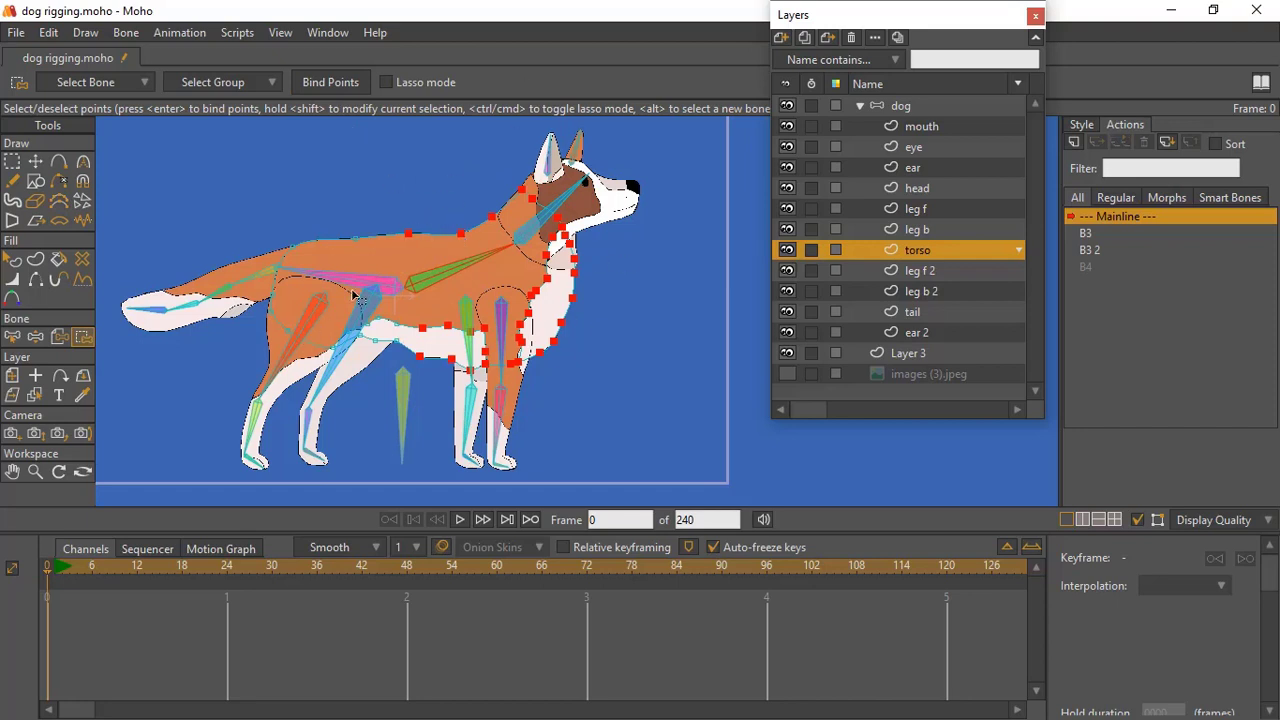
Lasso the torso layer's rear-half points for binding to the rear spine bone.
click(12, 336)
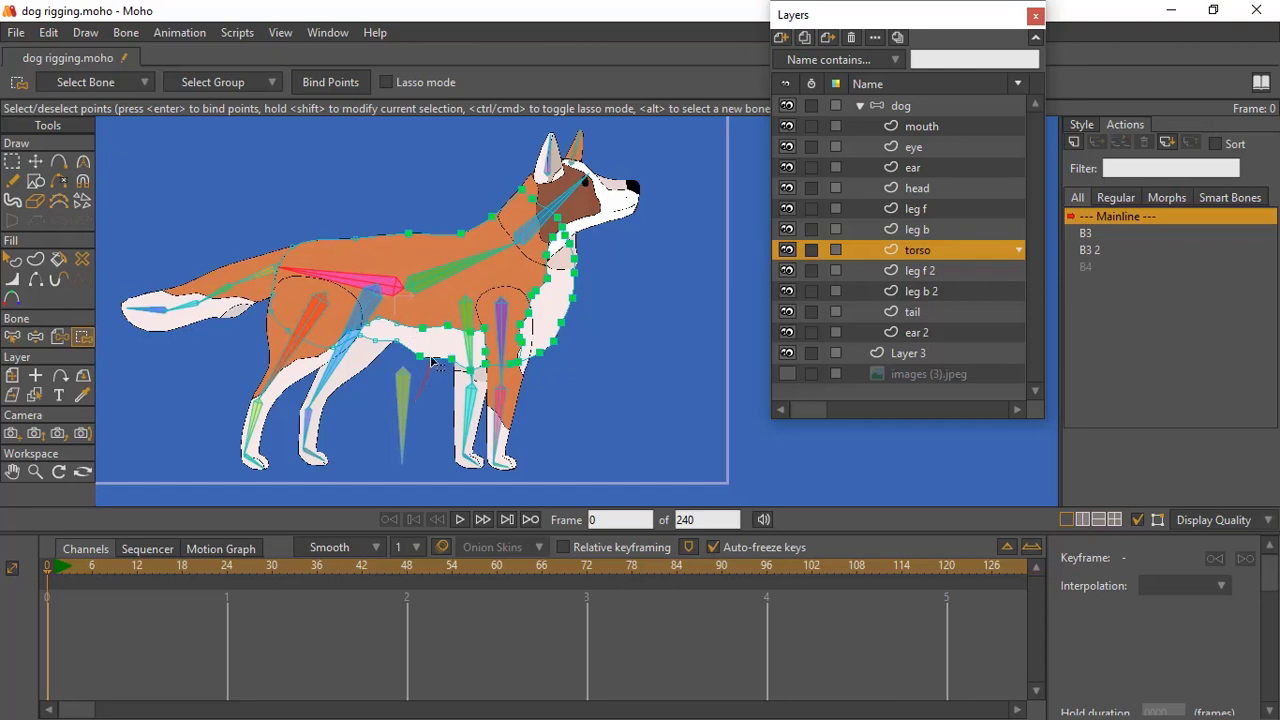
mouse_move(255, 235)
mouse_down()
mouse_move(252, 318)
mouse_move(357, 413)
mouse_up()
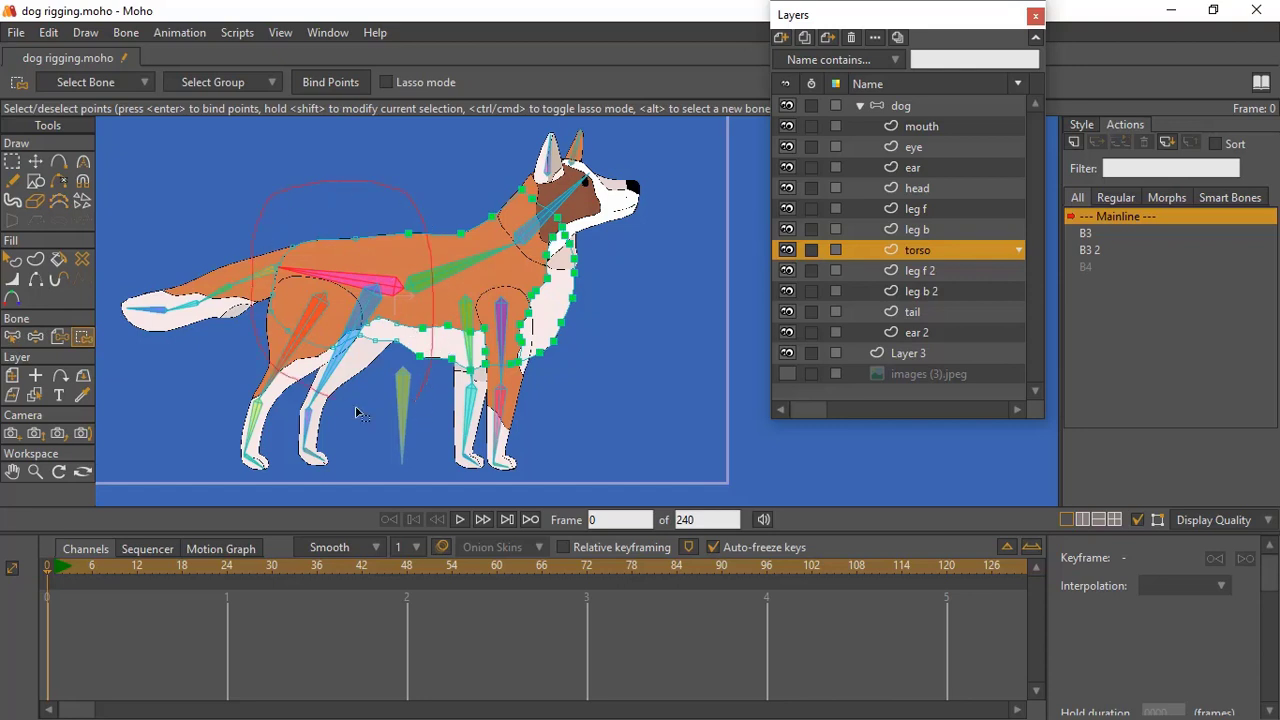
drag(425, 390, 387, 224)
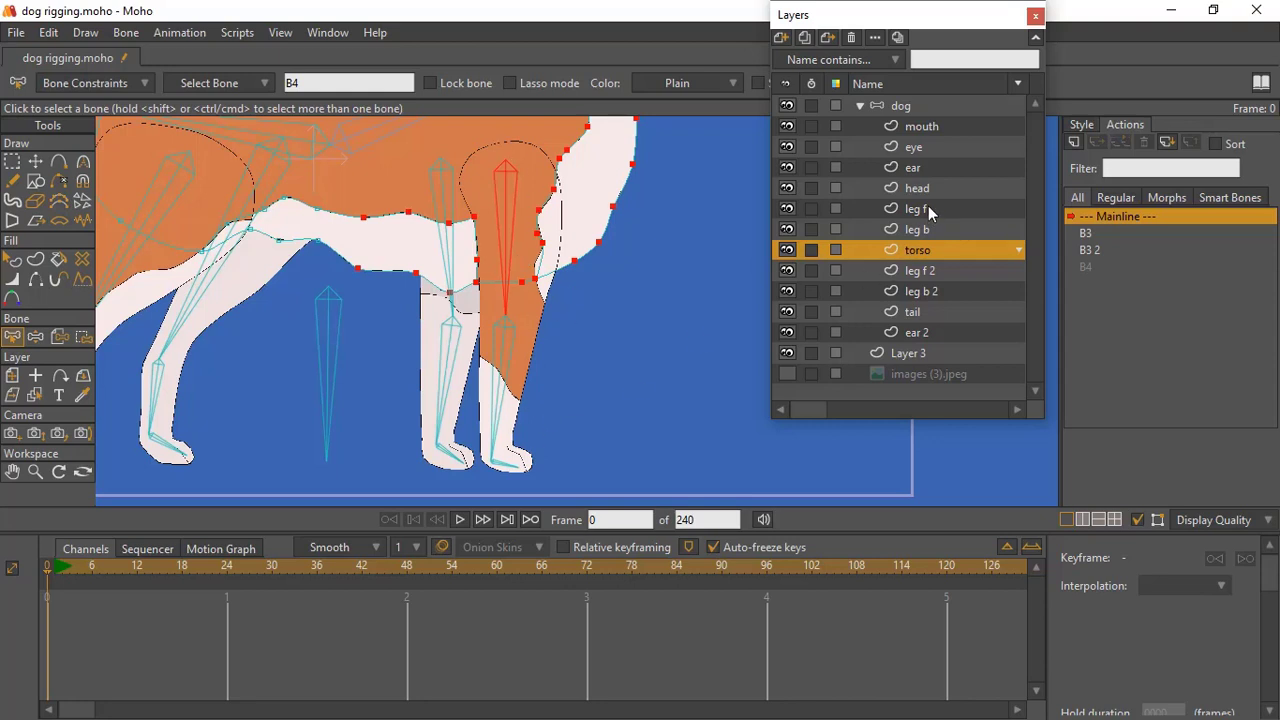
Bind the leg f layer's upper leg points to the near front leg's upper bone with Bind Points.
click(927, 206)
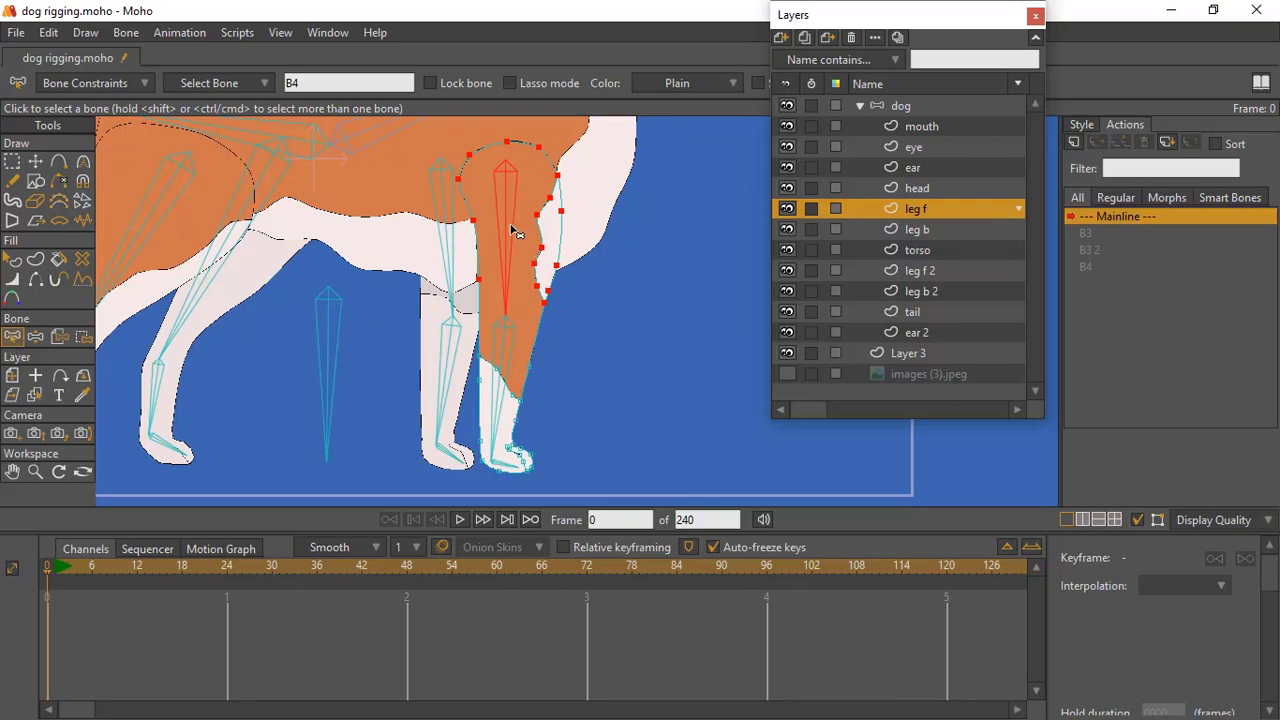
key(Return)
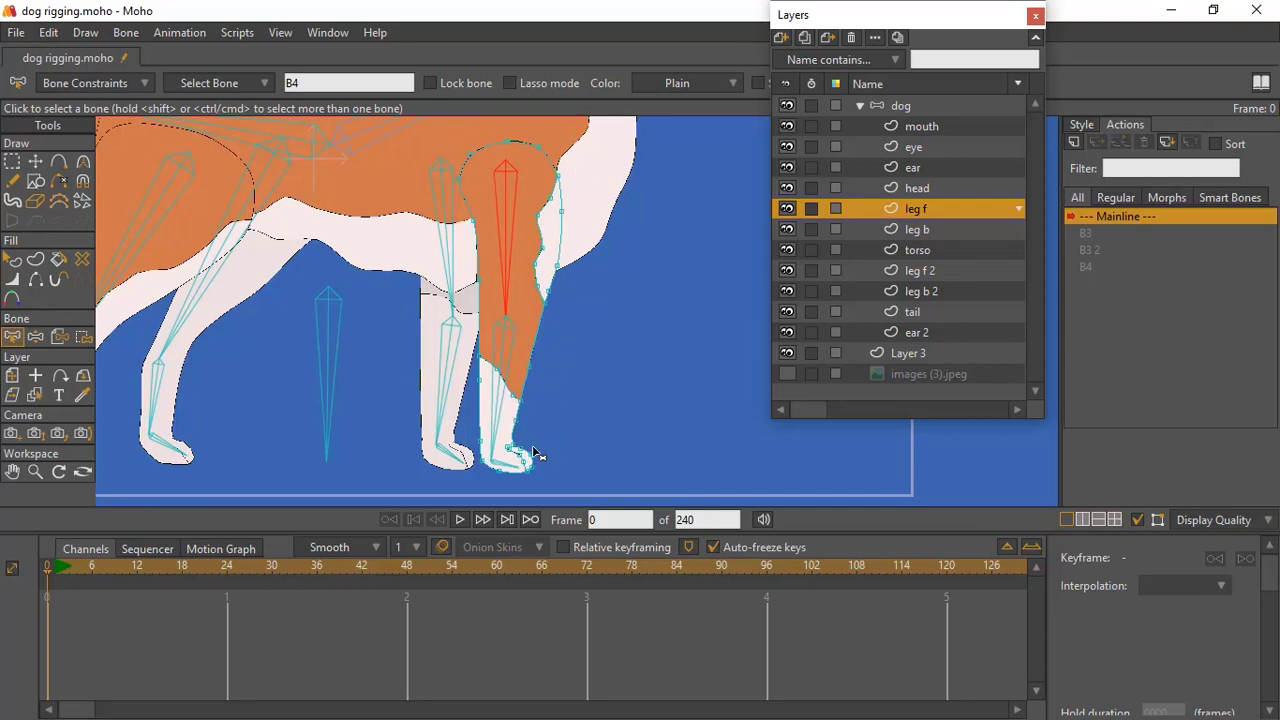
click(83, 338)
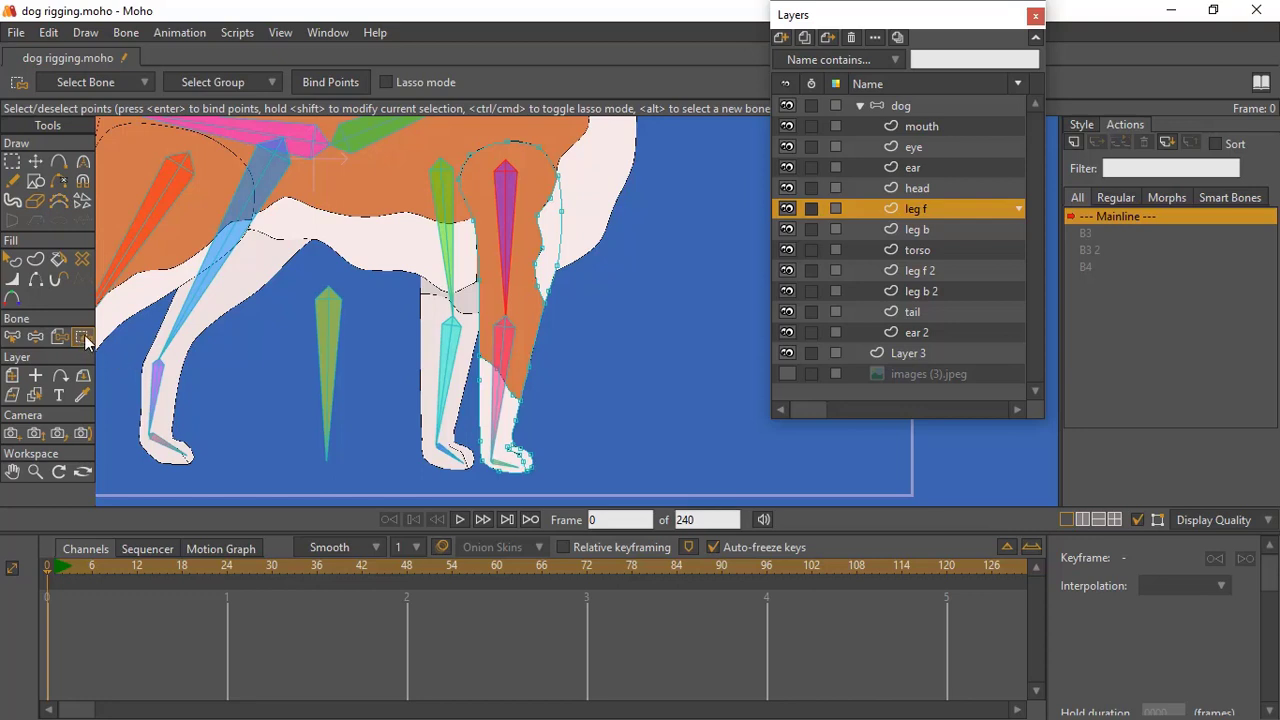
click(508, 205)
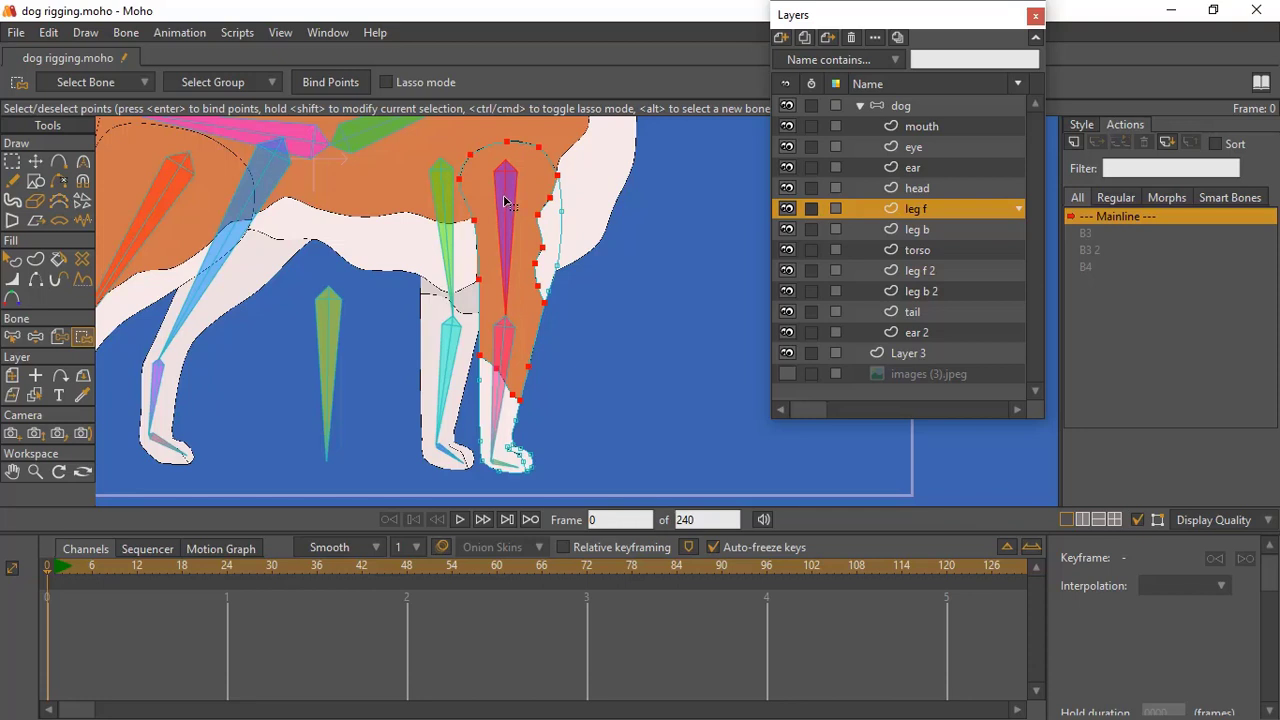
click(512, 204)
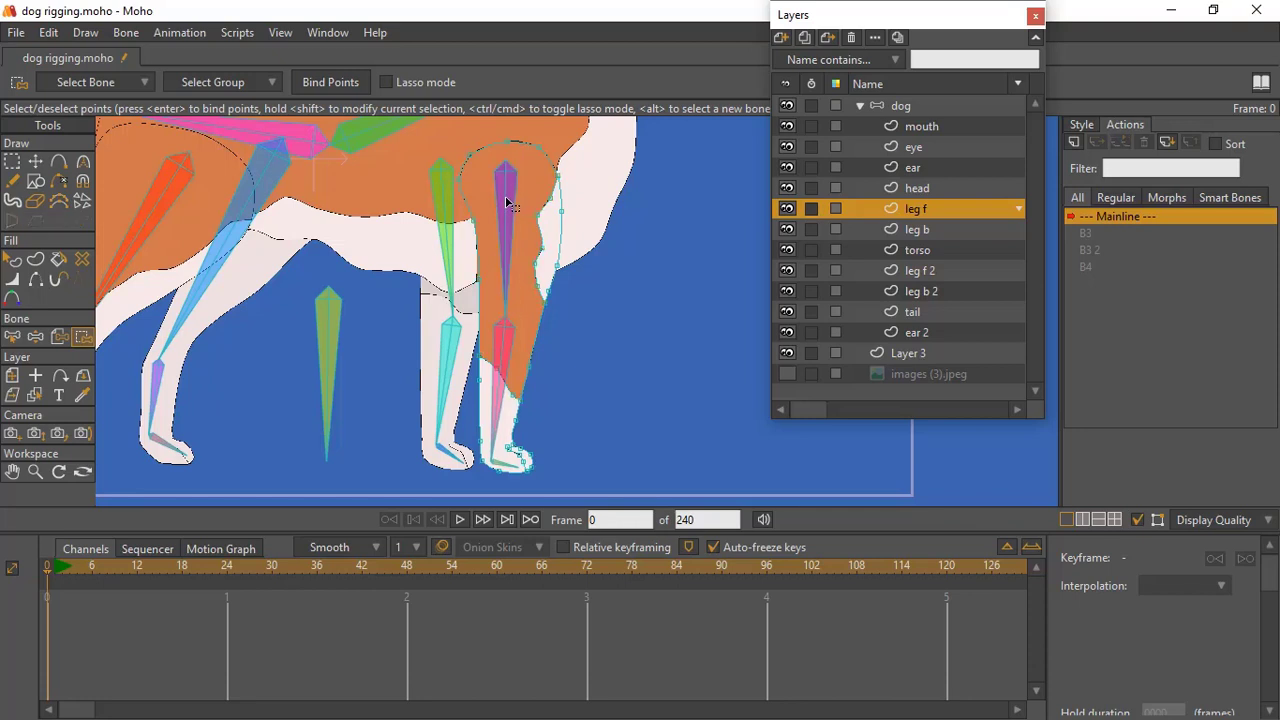
click(508, 204)
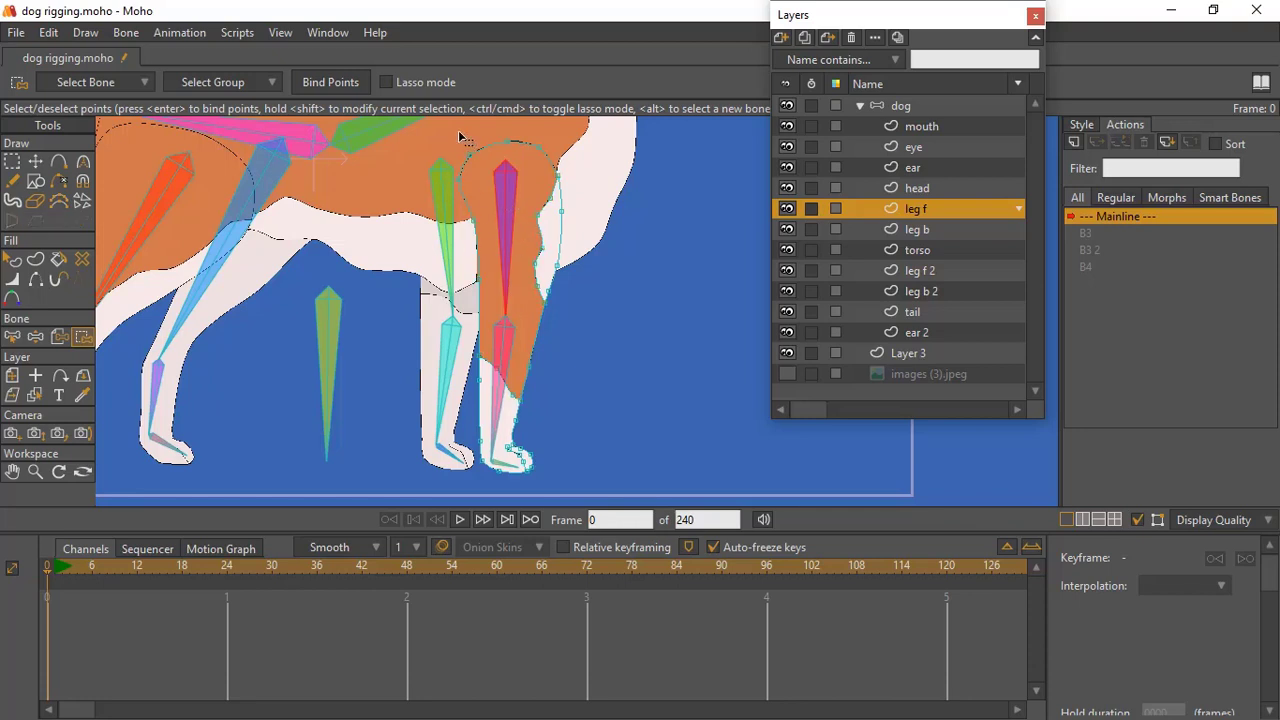
mouse_move(462, 136)
mouse_down()
mouse_move(423, 215)
mouse_move(445, 280)
mouse_move(502, 320)
mouse_up()
mouse_move(594, 298)
mouse_down()
mouse_move(609, 173)
mouse_move(526, 120)
mouse_move(405, 160)
mouse_up()
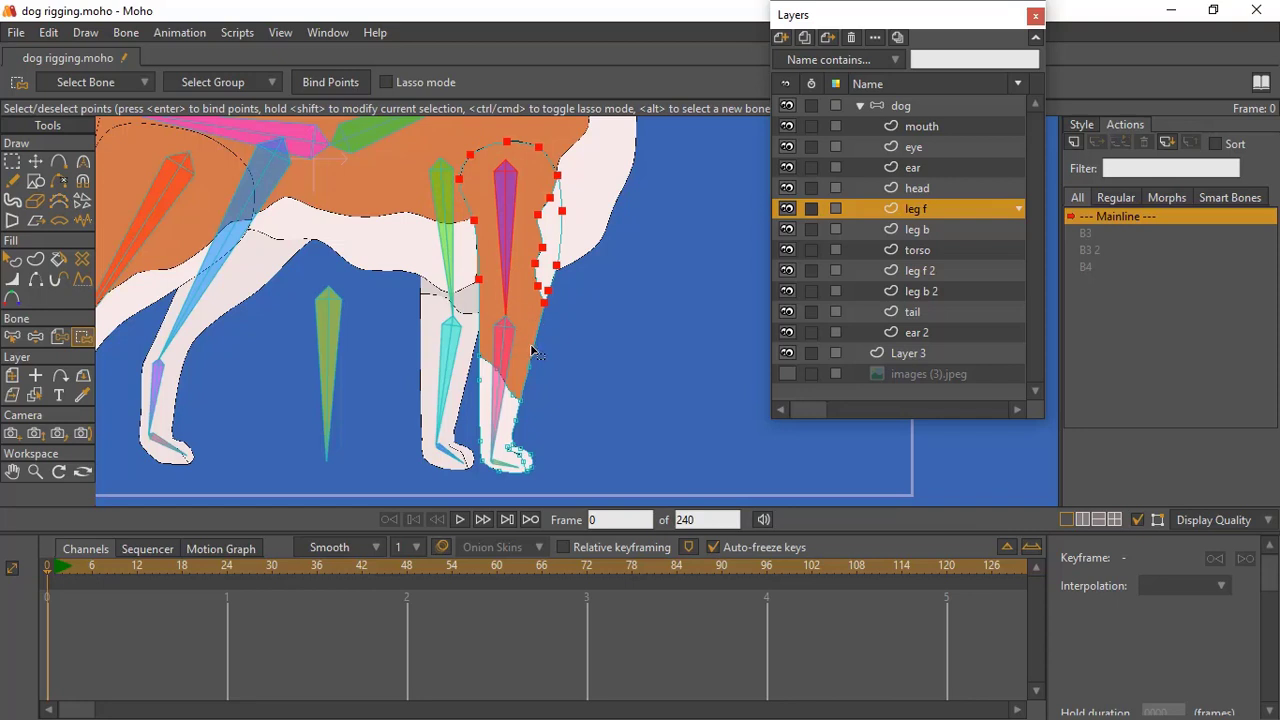
Bind the leg f layer's lower leg points to the lower leg bone and its paw points to the paw bone.
alt+click(500, 388)
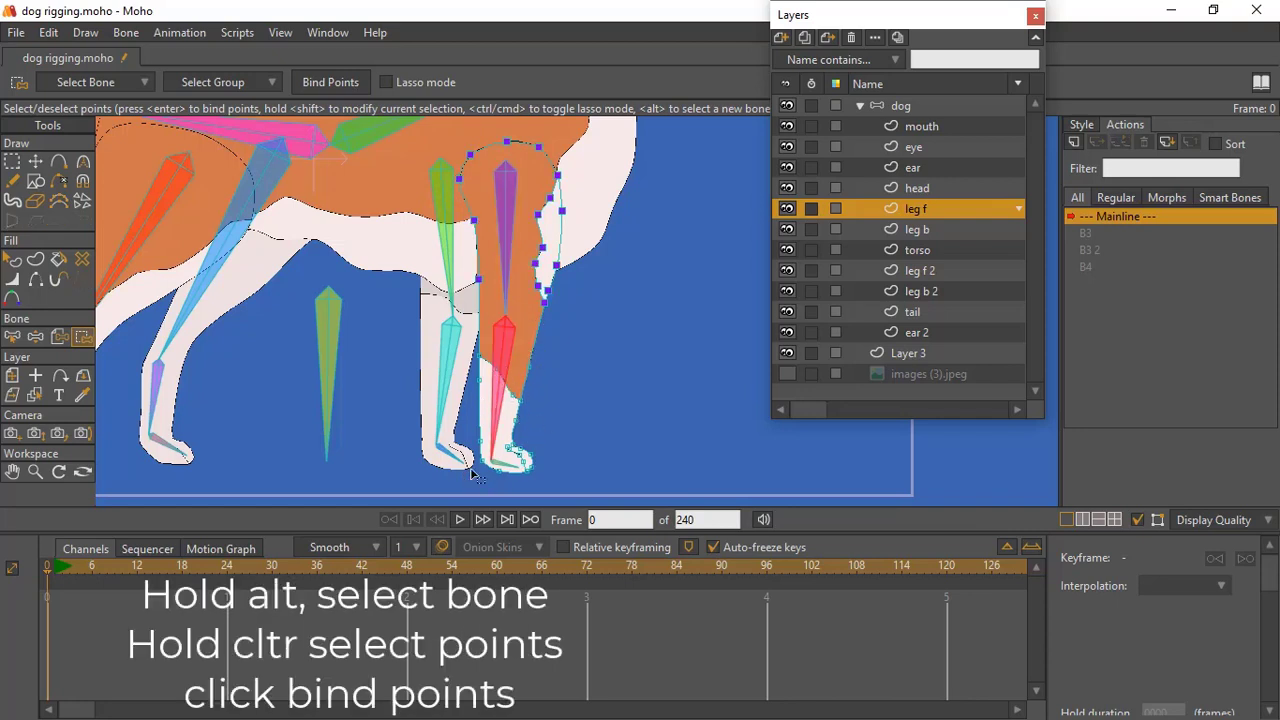
drag(495, 457, 546, 398)
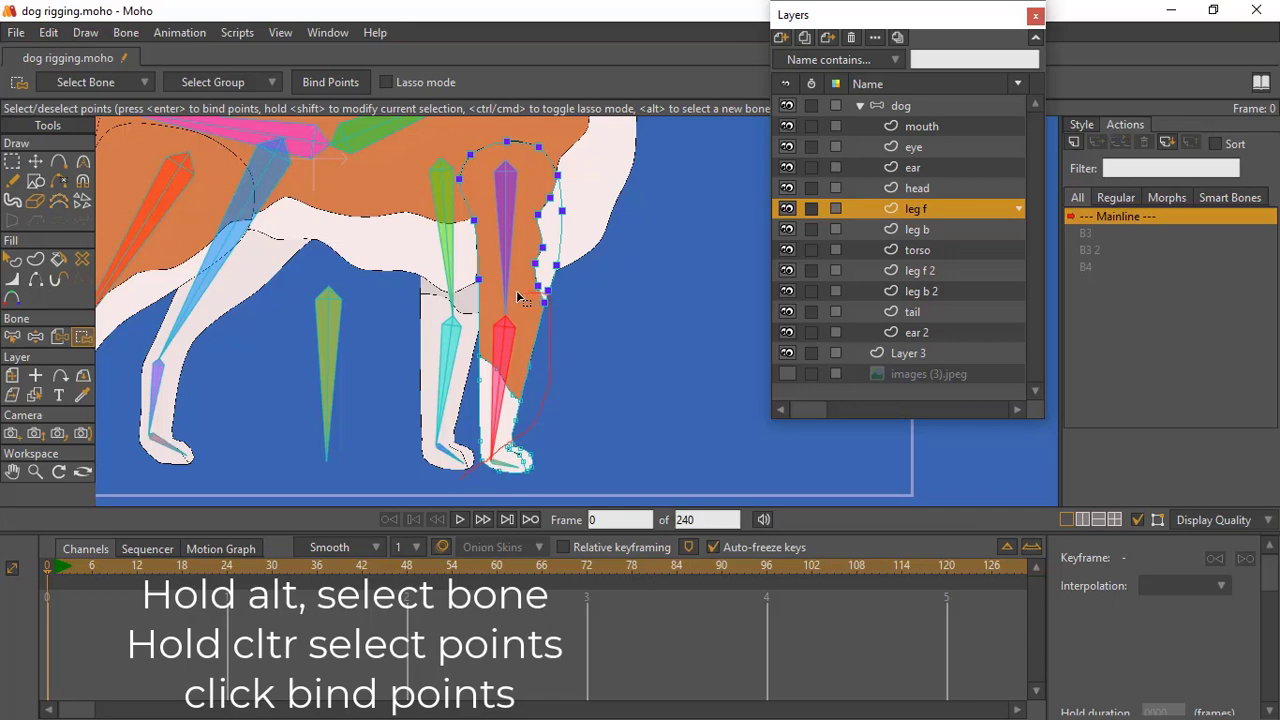
mouse_move(520, 297)
mouse_down()
mouse_move(475, 313)
mouse_move(436, 409)
mouse_move(482, 468)
mouse_up()
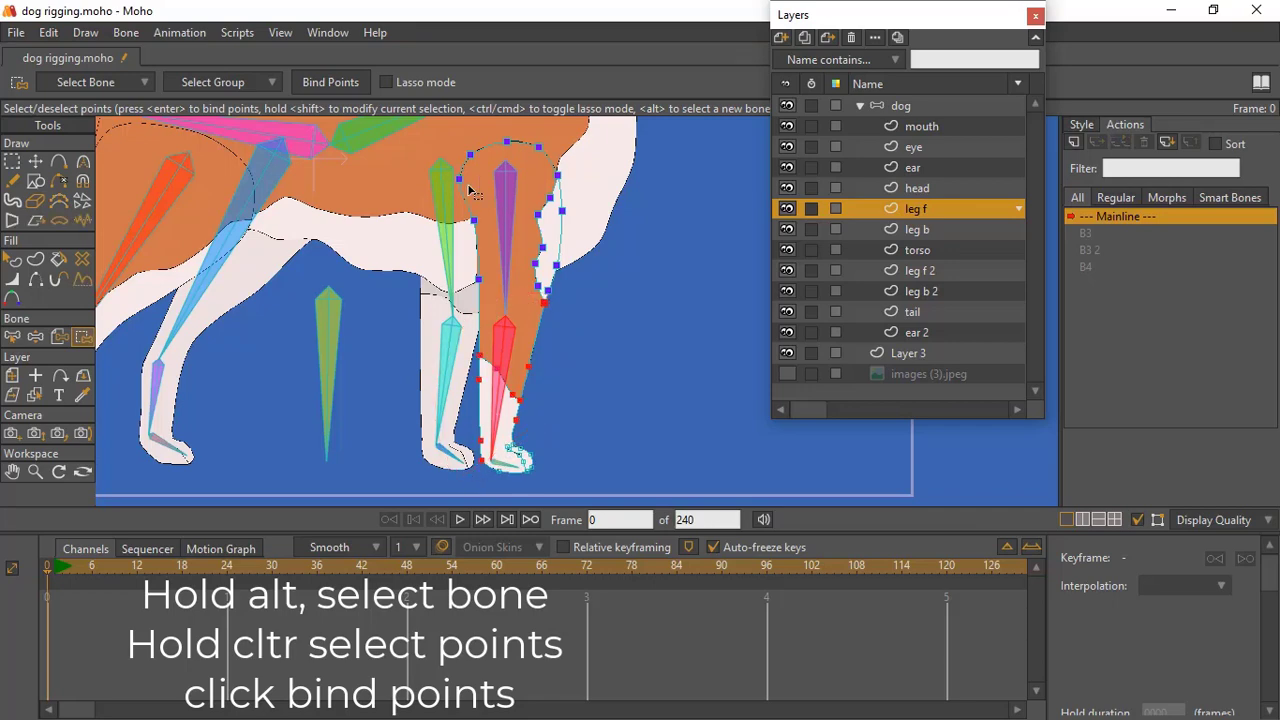
click(340, 83)
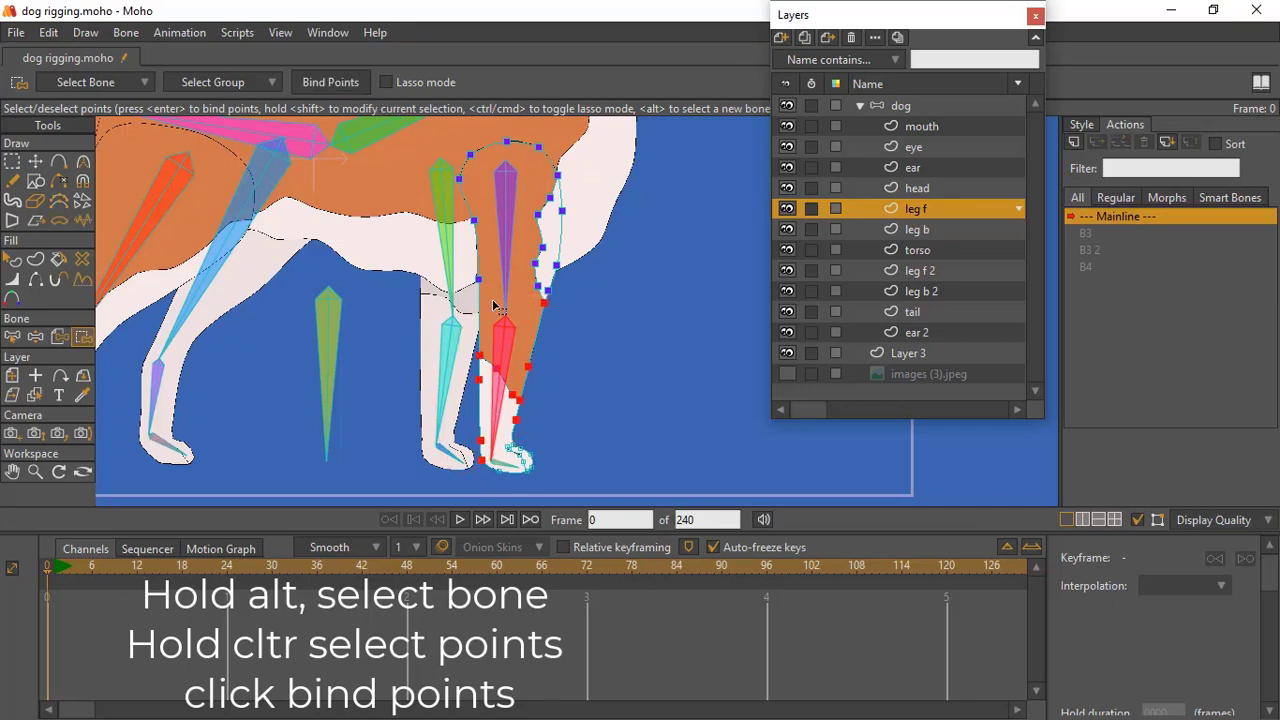
alt+click(511, 465)
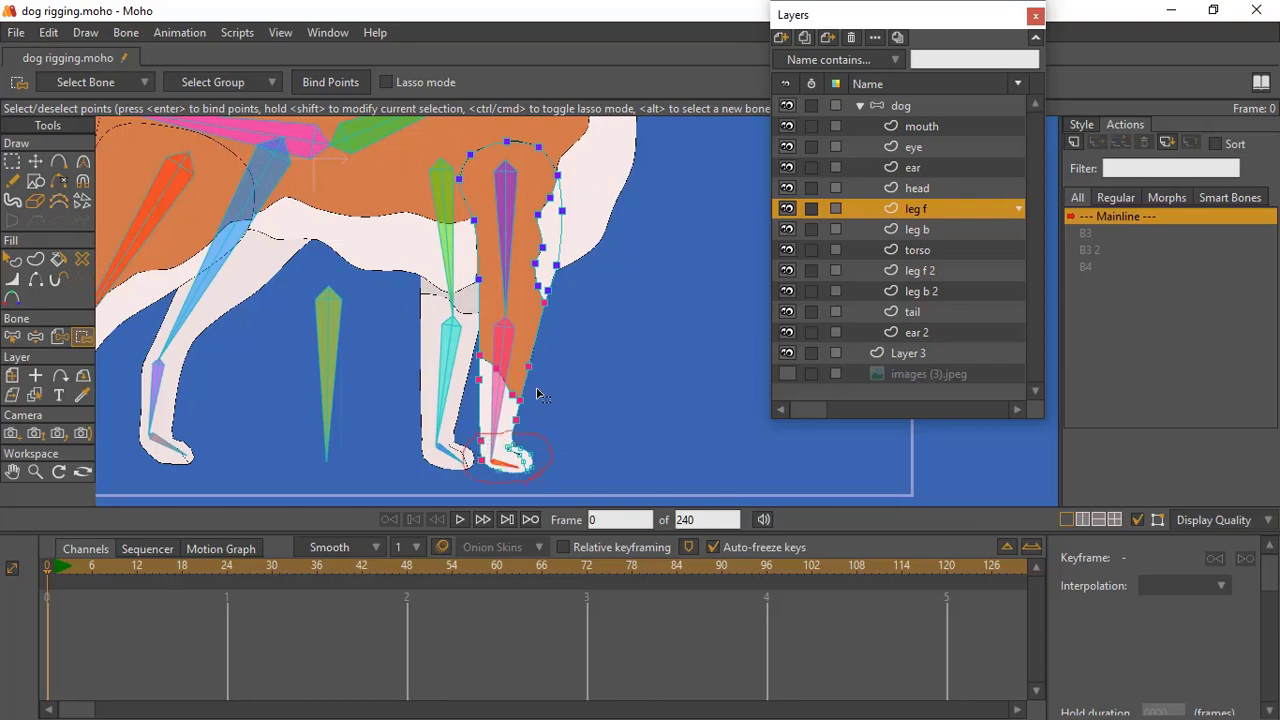
click(336, 82)
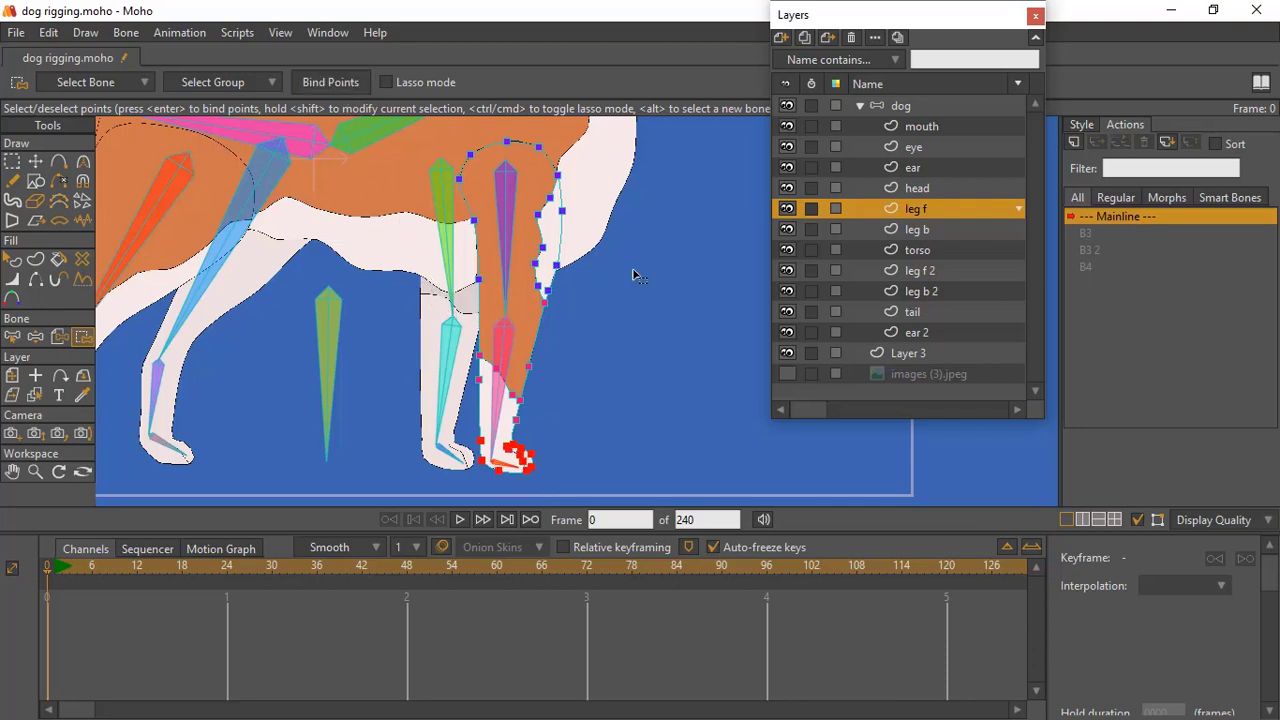
Bind the leg b layer's thigh points to the near rear leg's upper bone with Bind Points.
click(900, 231)
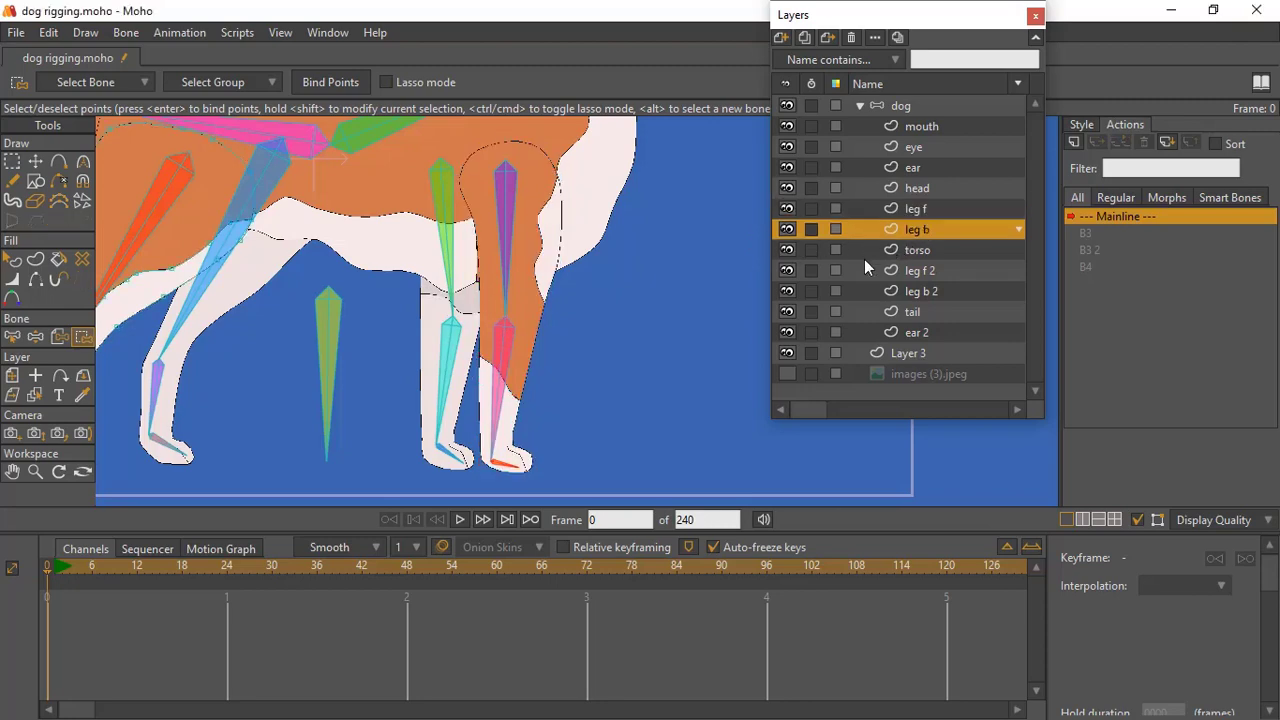
click(35, 472)
drag(469, 370, 403, 370)
click(83, 337)
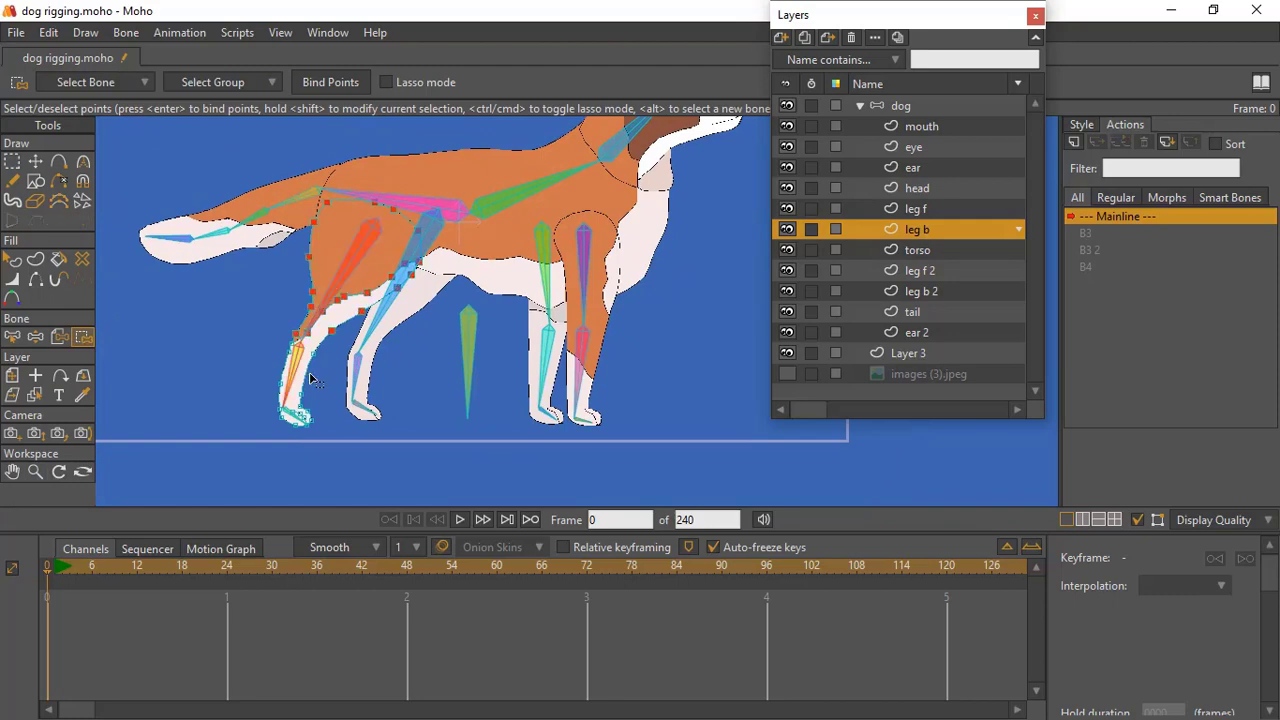
Bind the leg f 2 layer's upper leg points to the far front leg's upper bone and its lower points to the lower leg bone.
click(35, 472)
drag(376, 467, 392, 408)
drag(392, 408, 364, 398)
drag(403, 157, 491, 308)
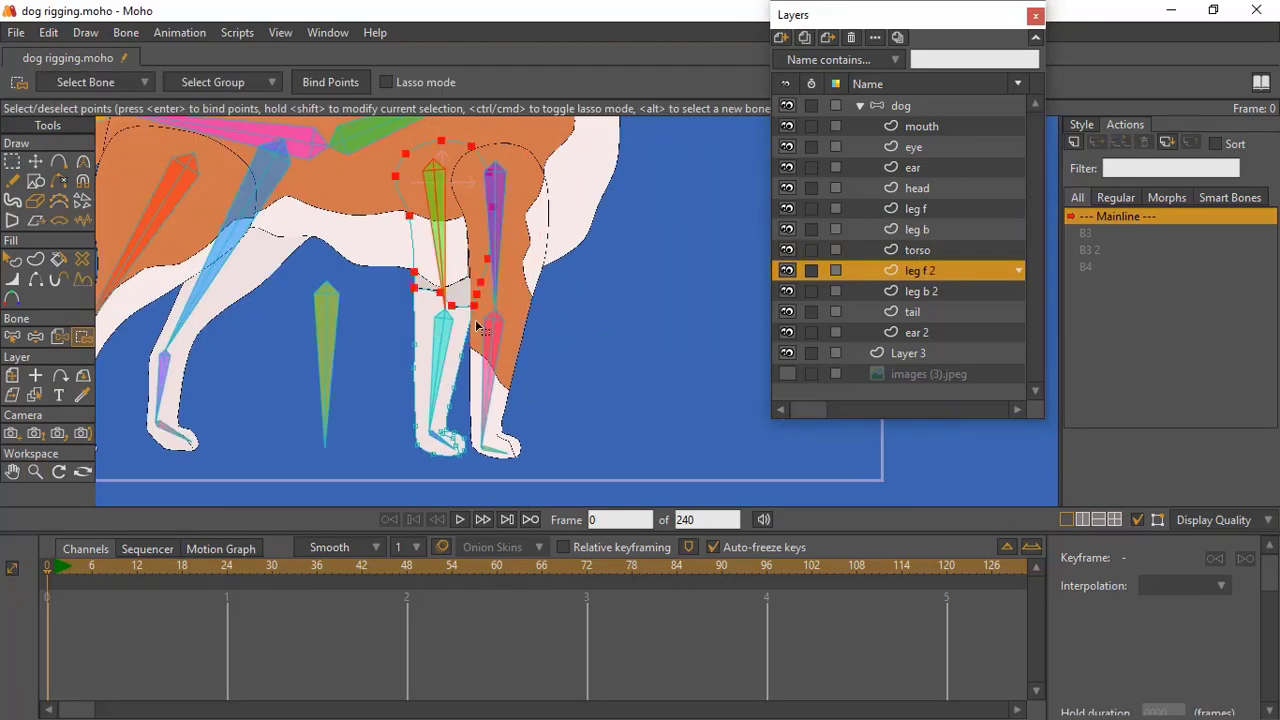
key(Return)
drag(410, 344, 496, 450)
key(Return)
Bind the tail layer's points section by section to the matching tail bones with Bind Points.
click(921, 291)
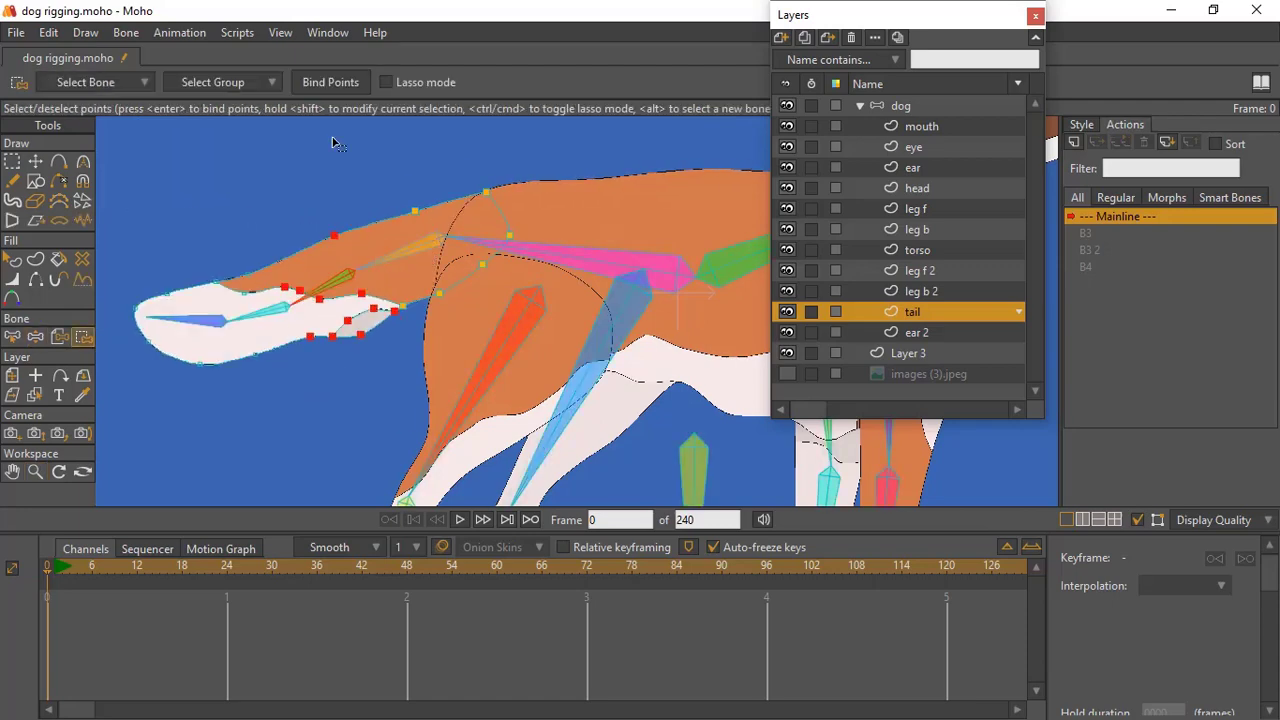
drag(330, 290, 290, 330)
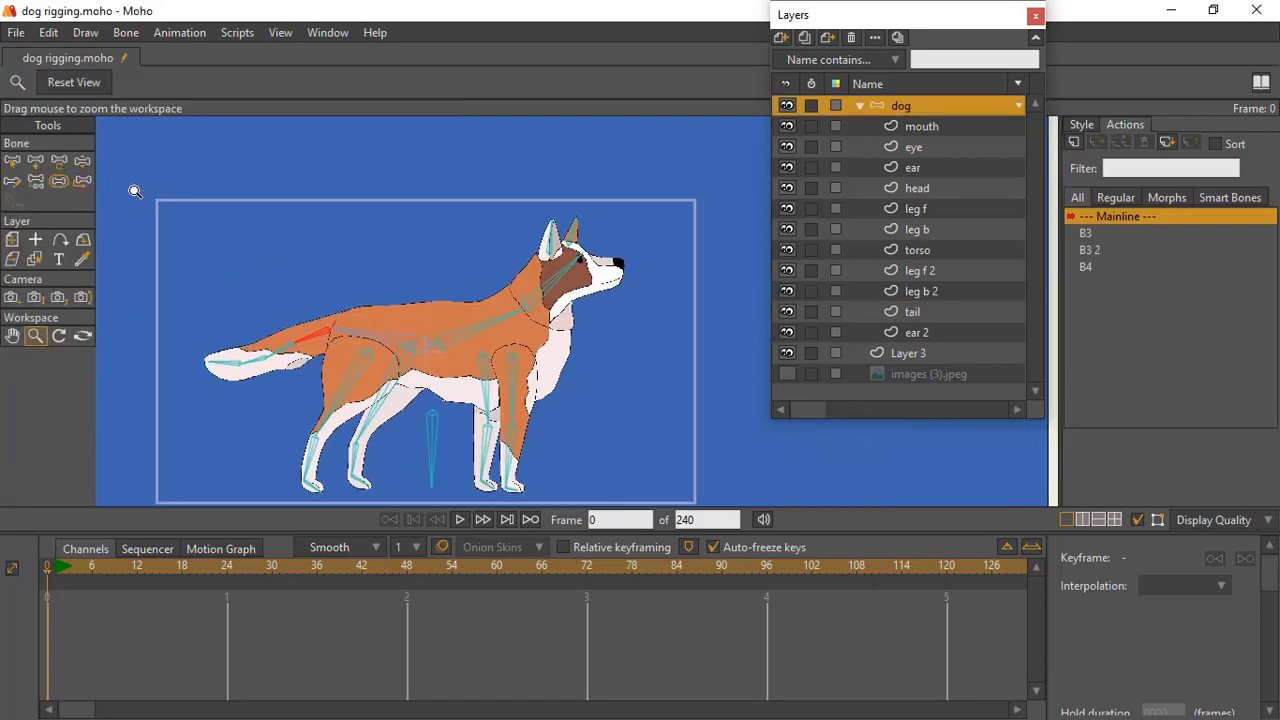
Test the bound rig by posing the head, front legs, tail and rear legs with Manipulate Bones.
click(83, 161)
drag(556, 265, 494, 325)
mouse_move(508, 376)
mouse_down()
mouse_move(571, 346)
mouse_move(514, 382)
mouse_up()
mouse_move(482, 386)
mouse_down()
mouse_move(446, 378)
mouse_move(470, 392)
mouse_up()
drag(358, 382, 362, 322)
drag(318, 331, 318, 303)
drag(535, 388, 492, 452)
mouse_move(480, 445)
mouse_down()
mouse_move(458, 423)
mouse_move(466, 446)
mouse_up()
drag(359, 456, 390, 416)
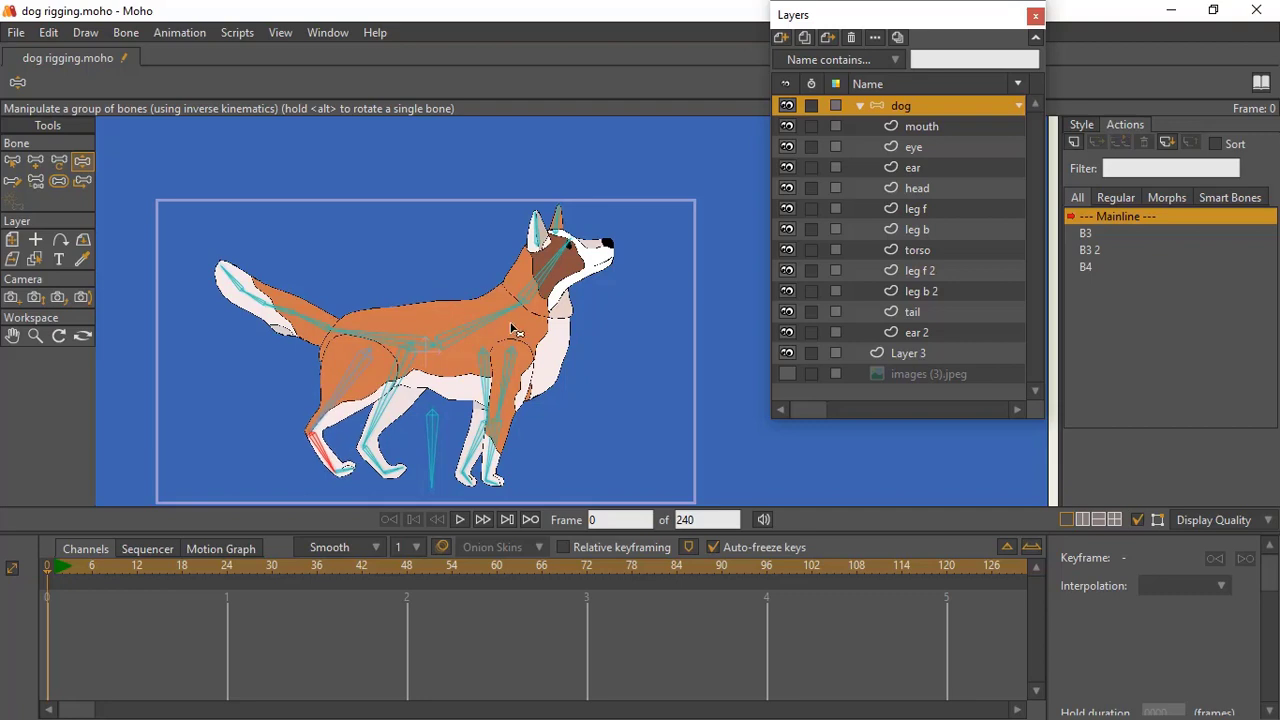
drag(550, 278, 572, 242)
Repeat the Manipulate Bones test on the head, both front legs, both rear legs and the tail to check the joint deformation.
click(36, 336)
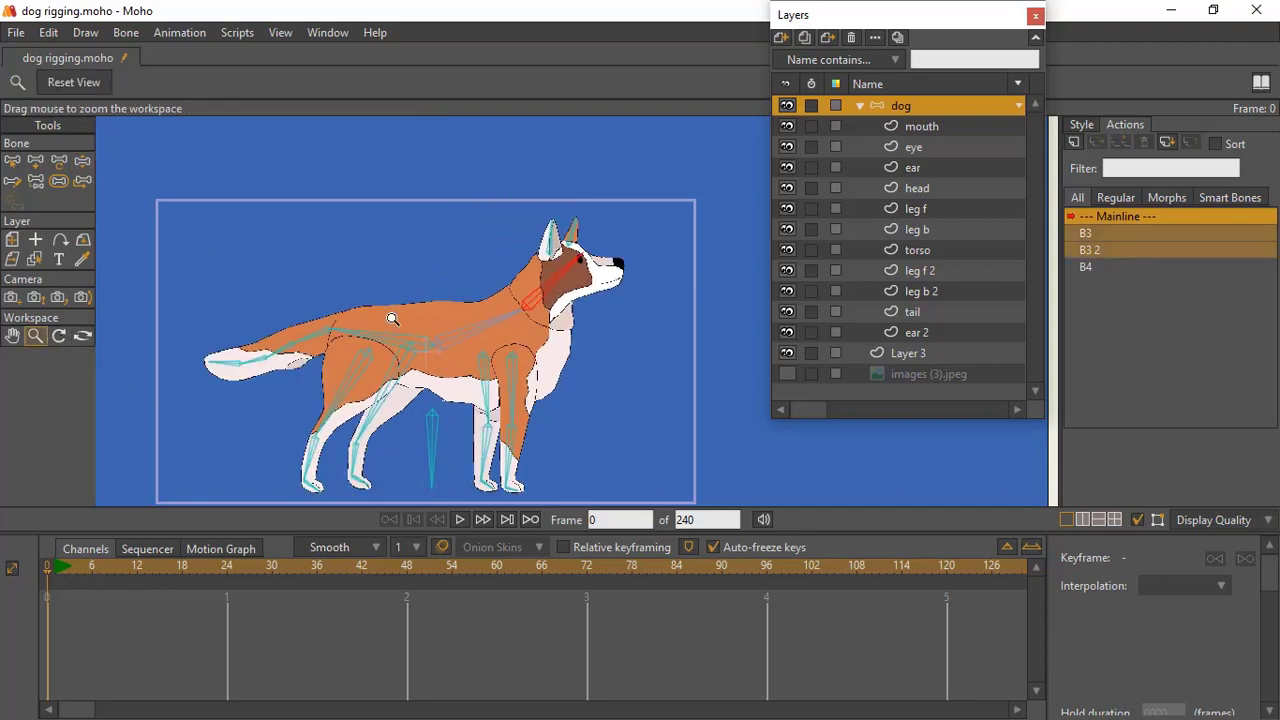
drag(500, 346, 492, 313)
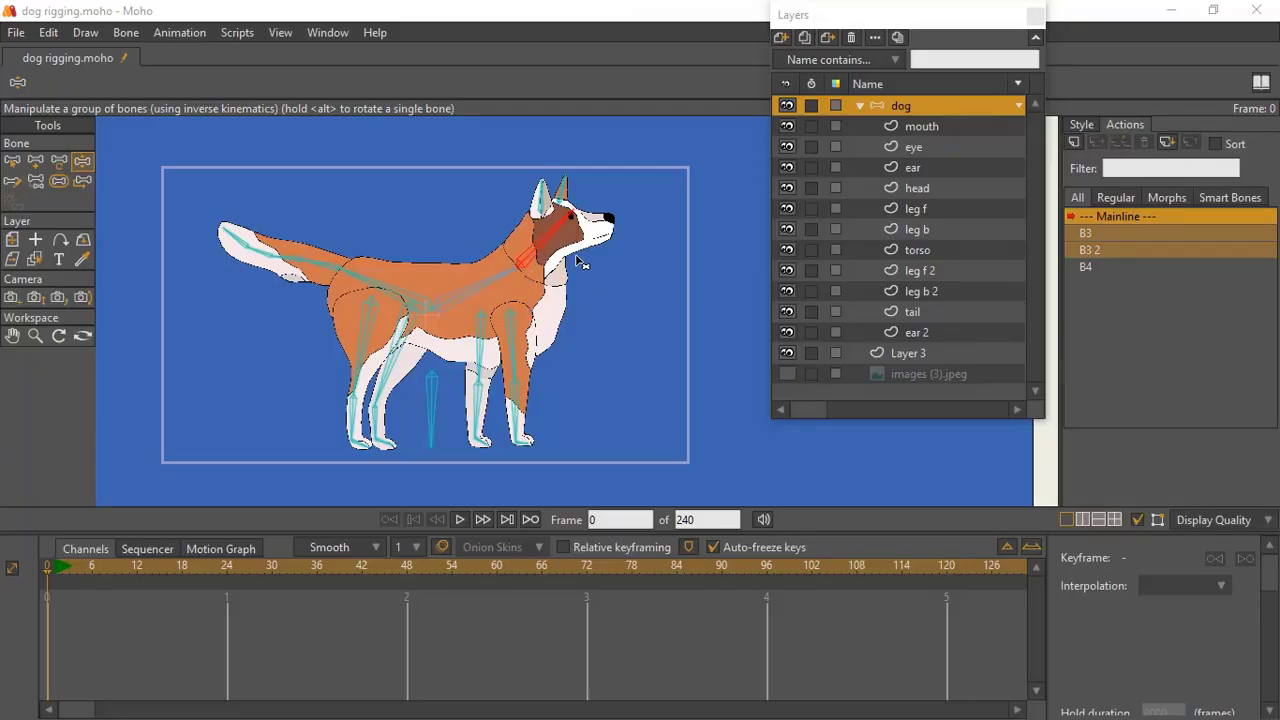
drag(546, 240, 572, 240)
mouse_move(486, 291)
mouse_down()
mouse_move(406, 229)
mouse_move(497, 283)
mouse_move(488, 267)
mouse_up()
click(522, 340)
drag(522, 340, 494, 360)
mouse_move(495, 392)
mouse_down()
mouse_move(430, 373)
mouse_move(457, 326)
mouse_move(496, 386)
mouse_up()
mouse_move(544, 378)
mouse_down()
mouse_move(497, 330)
mouse_move(552, 376)
mouse_up()
drag(392, 386, 426, 434)
drag(404, 430, 396, 418)
mouse_move(354, 420)
mouse_down()
mouse_move(281, 325)
mouse_move(378, 418)
mouse_up()
drag(300, 250, 337, 214)
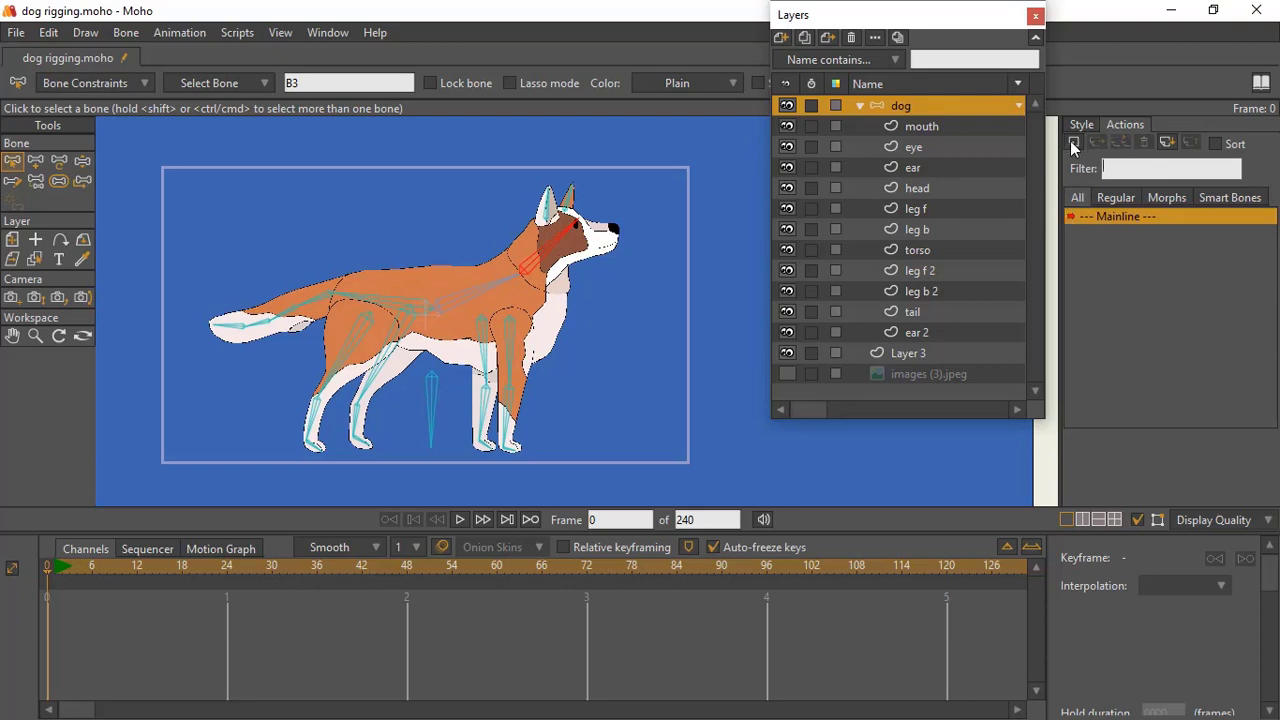
Create an action named B3 for the head bone and rotate the bone upward to about 95° at frame 24.
click(1075, 144)
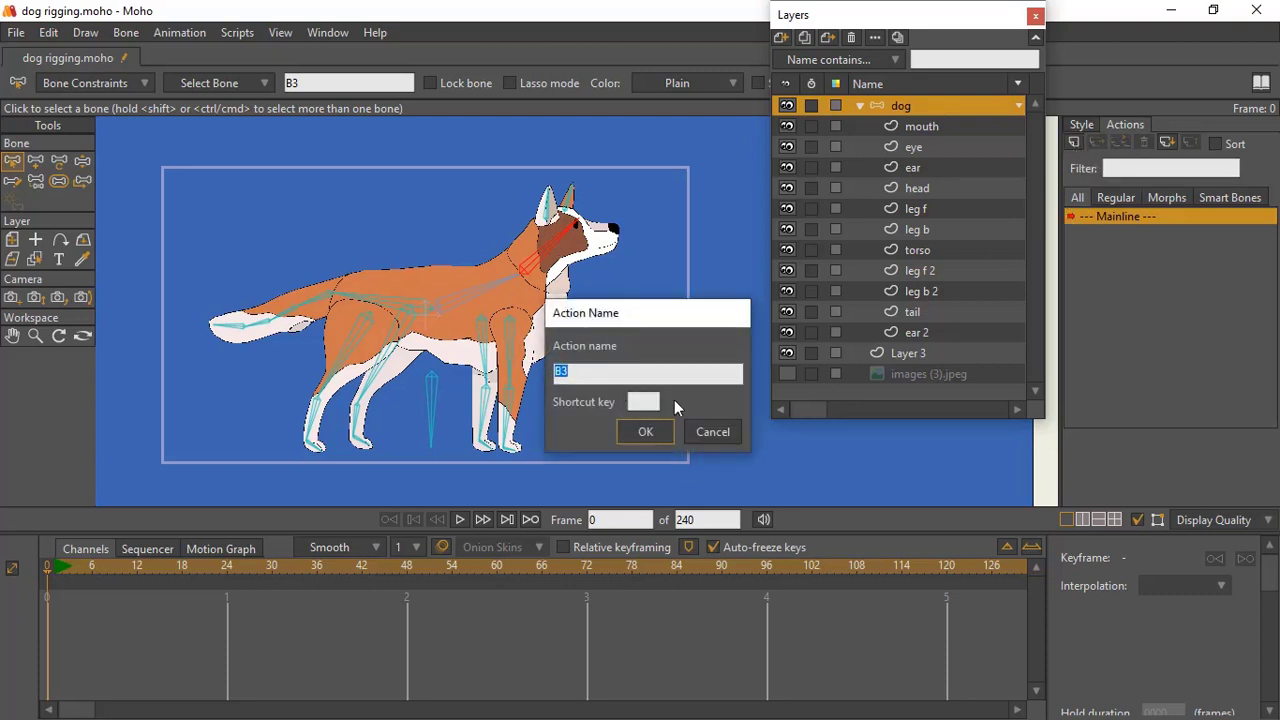
click(655, 431)
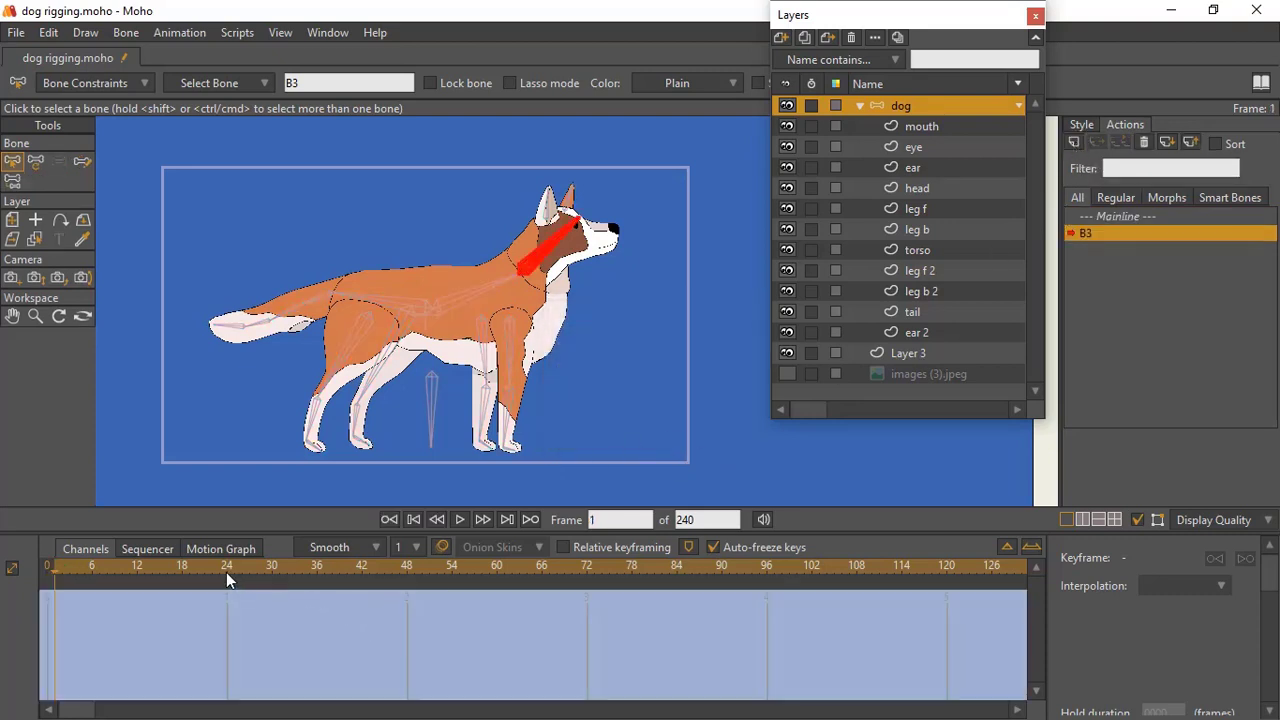
click(226, 568)
click(31, 165)
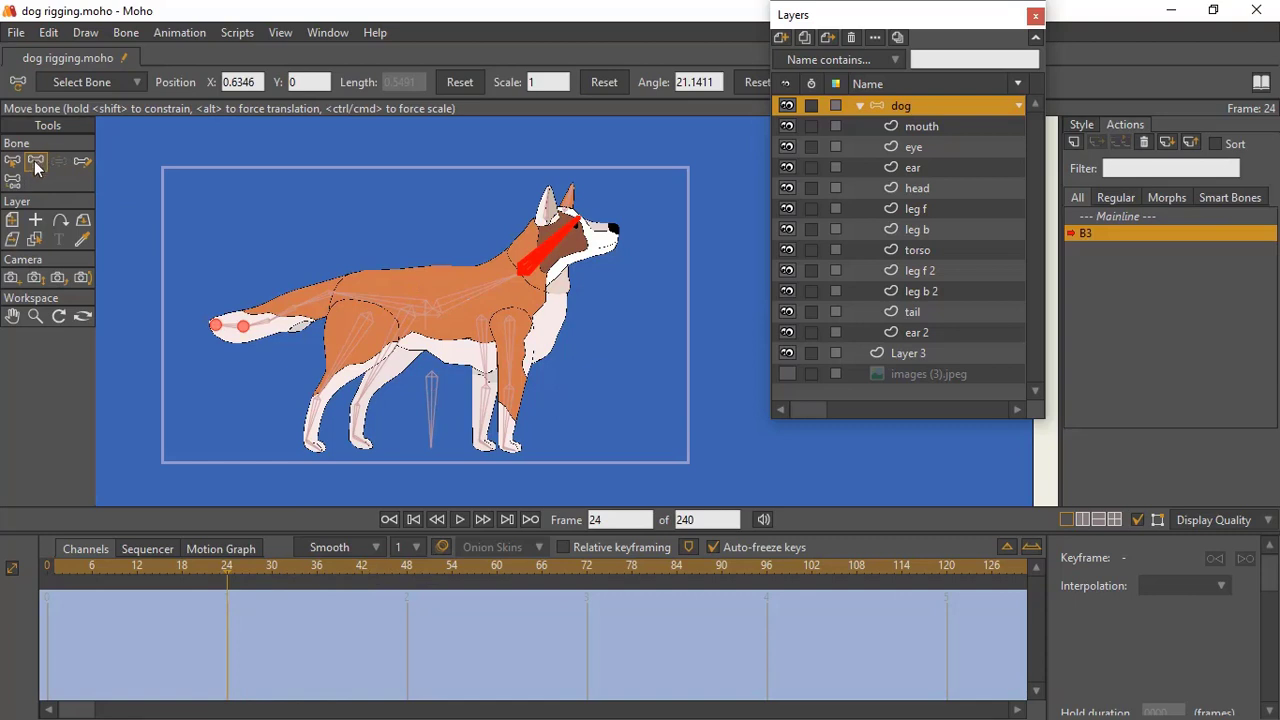
drag(557, 250, 493, 213)
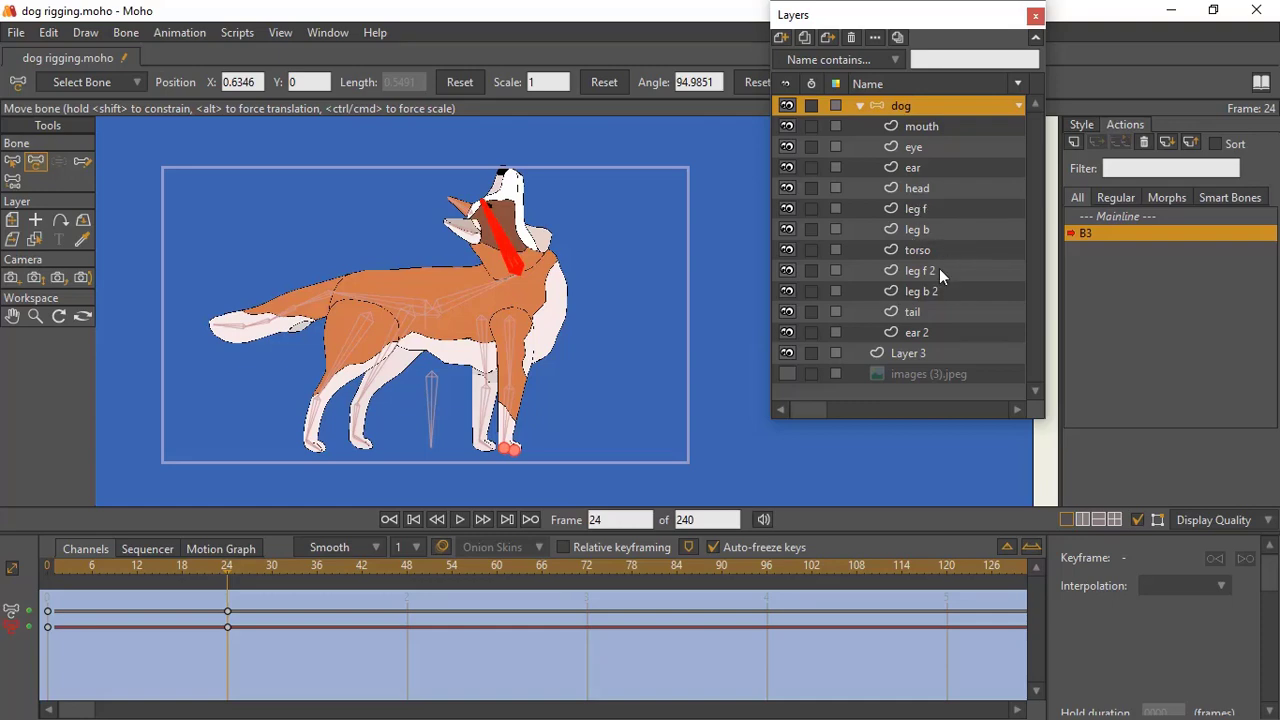
At frame 24 of action B3, deselect the head layer's points and move its lower throat points down toward the chest with Transform Points.
click(927, 187)
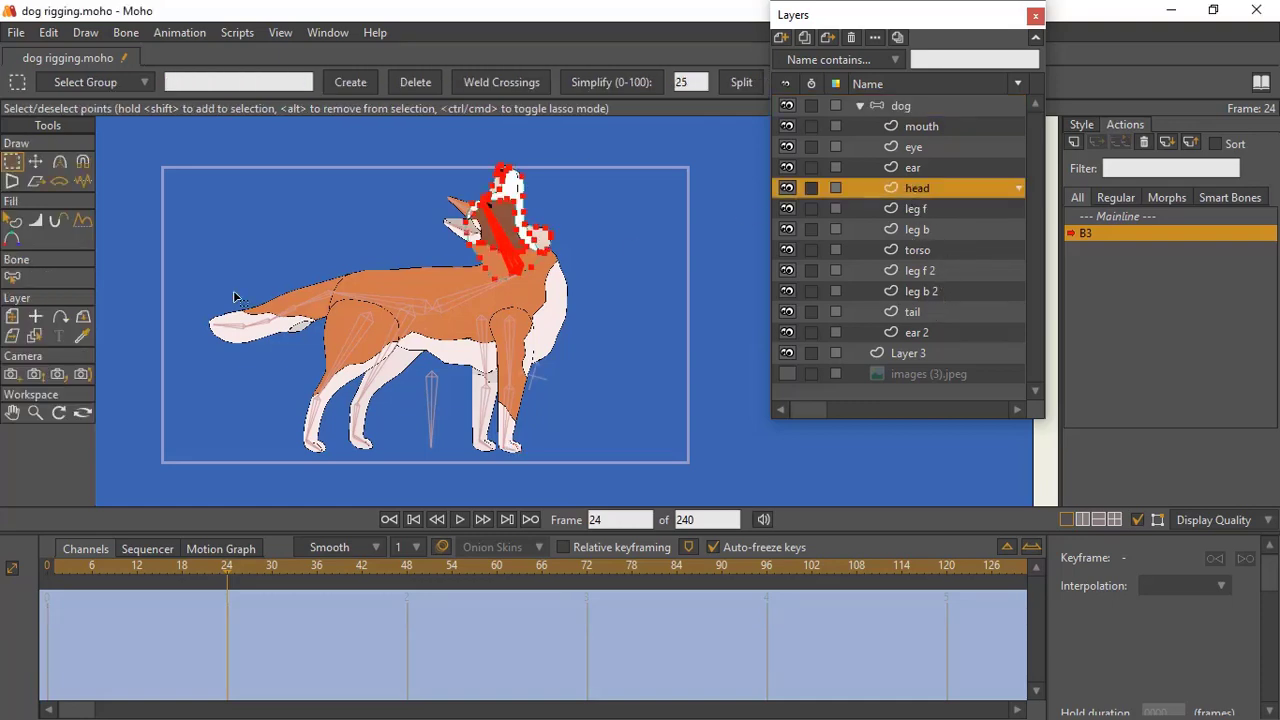
click(36, 411)
drag(408, 305, 368, 233)
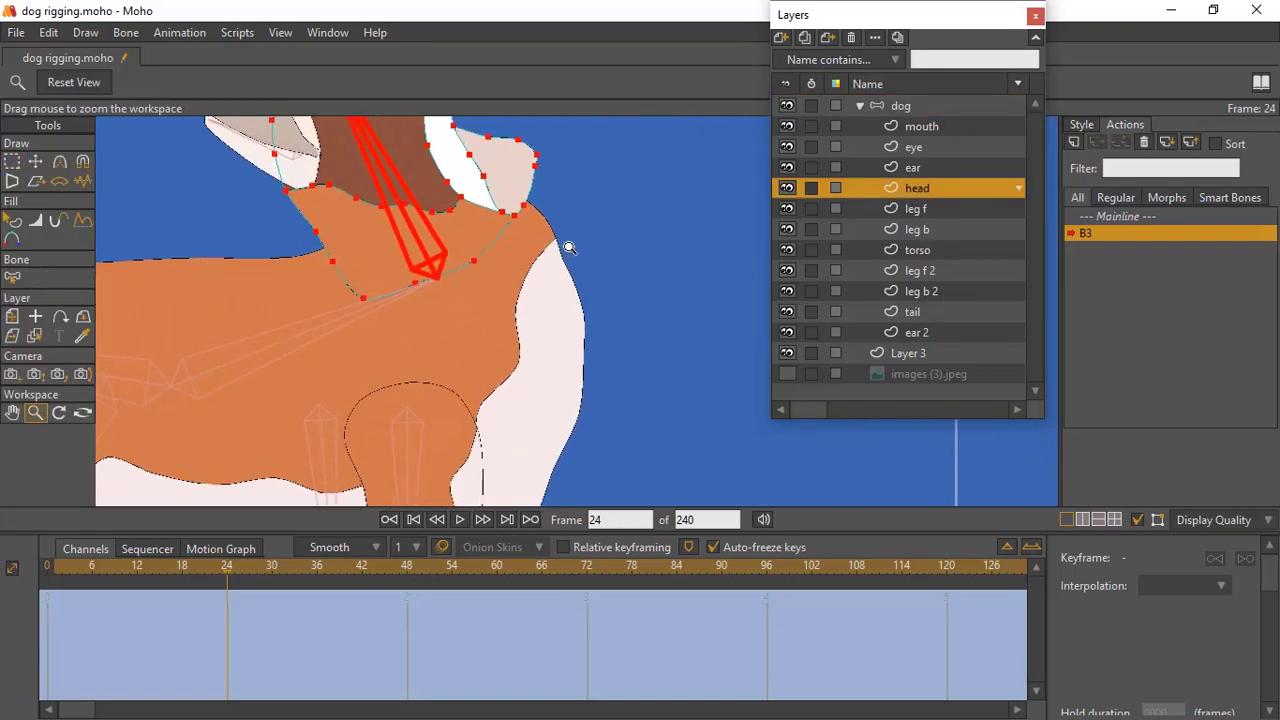
drag(569, 246, 560, 354)
click(35, 161)
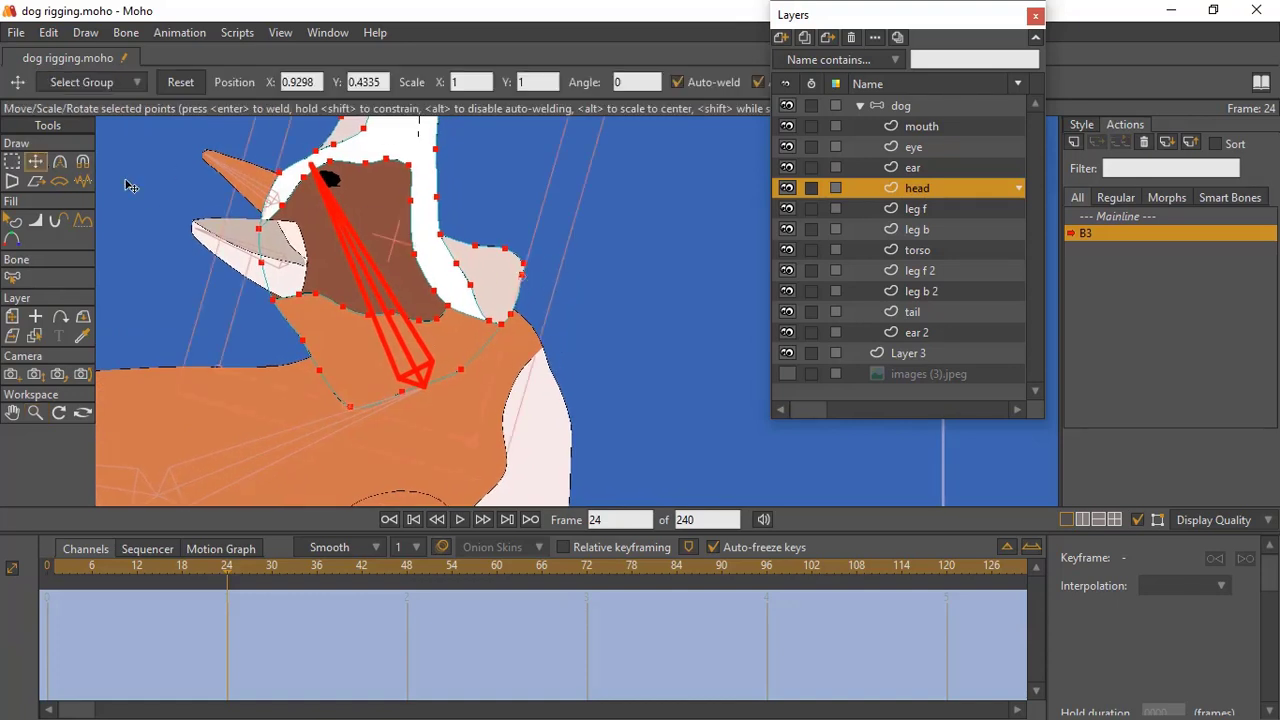
click(12, 165)
key(Return)
click(35, 161)
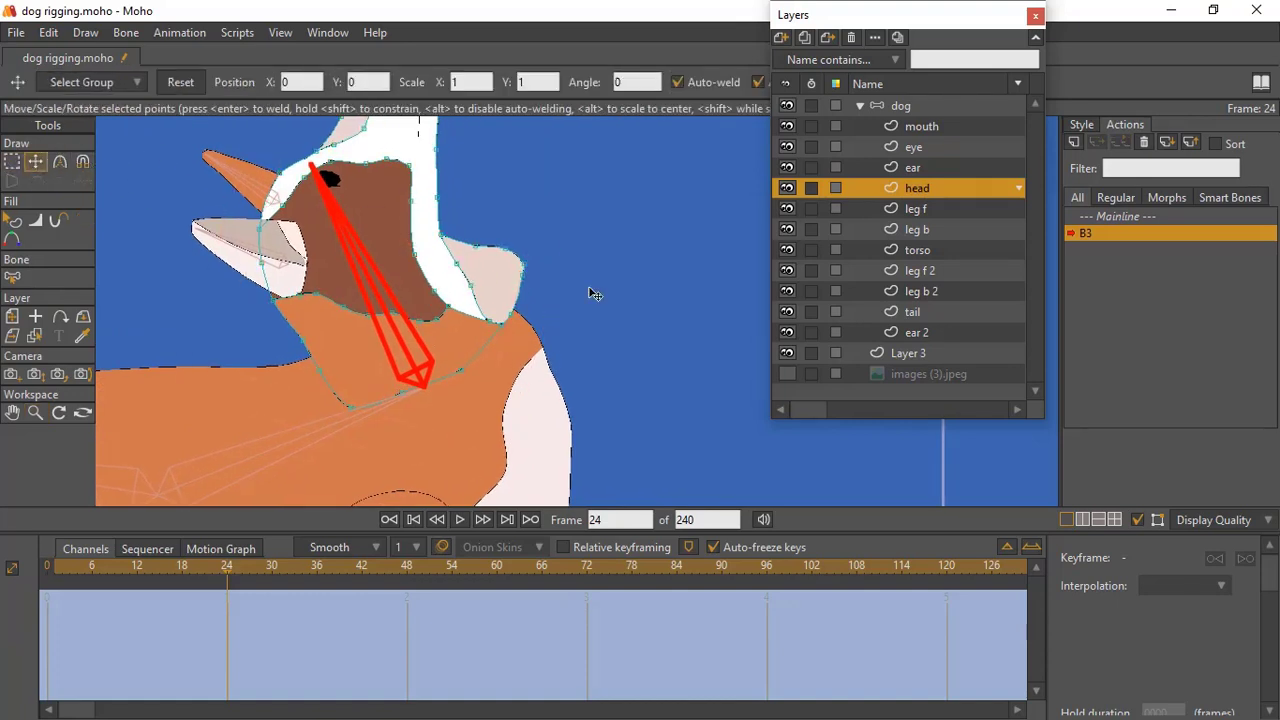
drag(519, 286, 494, 355)
drag(519, 267, 529, 301)
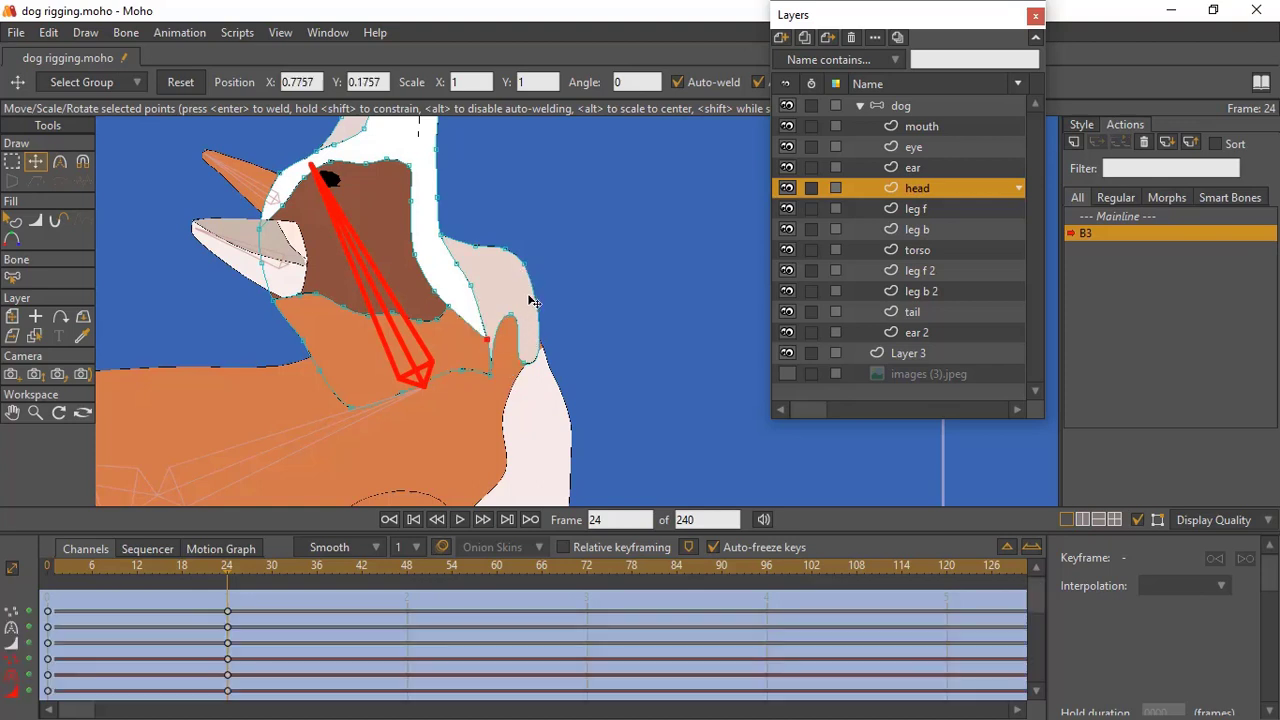
Reshape the head layer's pale throat patch by moving its outer and lower points along the chest outline.
drag(504, 255, 509, 331)
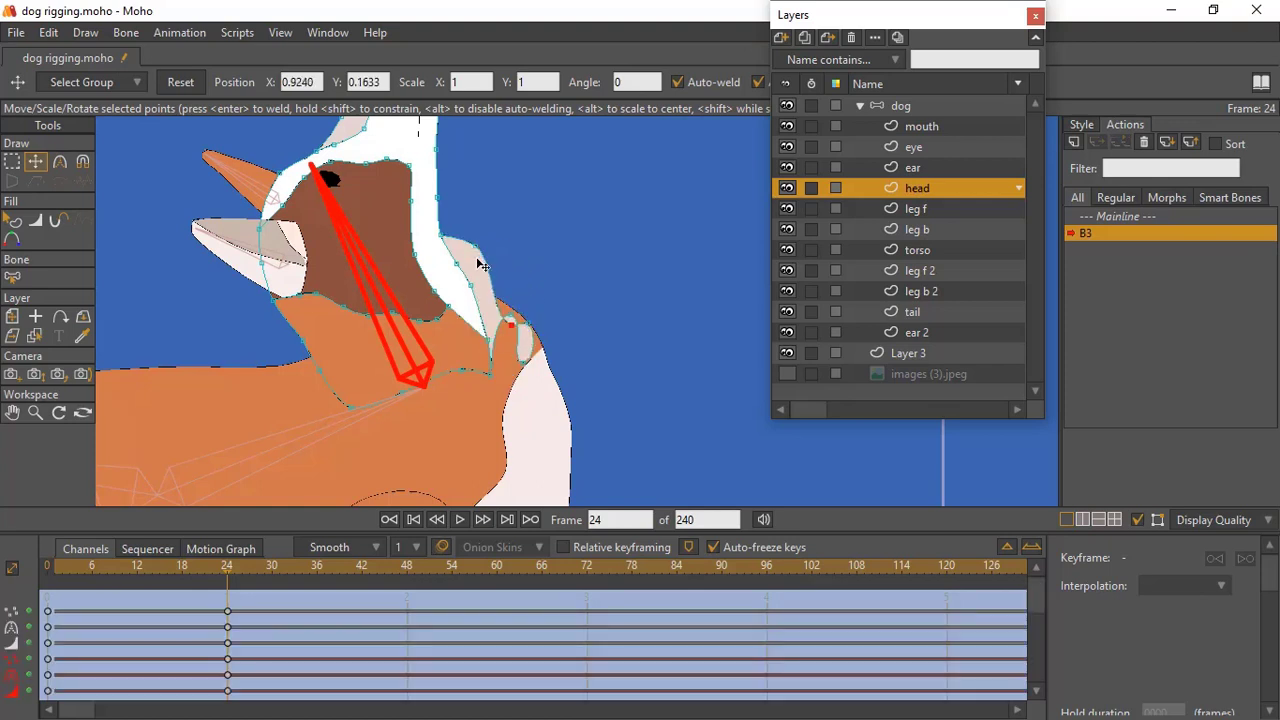
drag(478, 250, 485, 276)
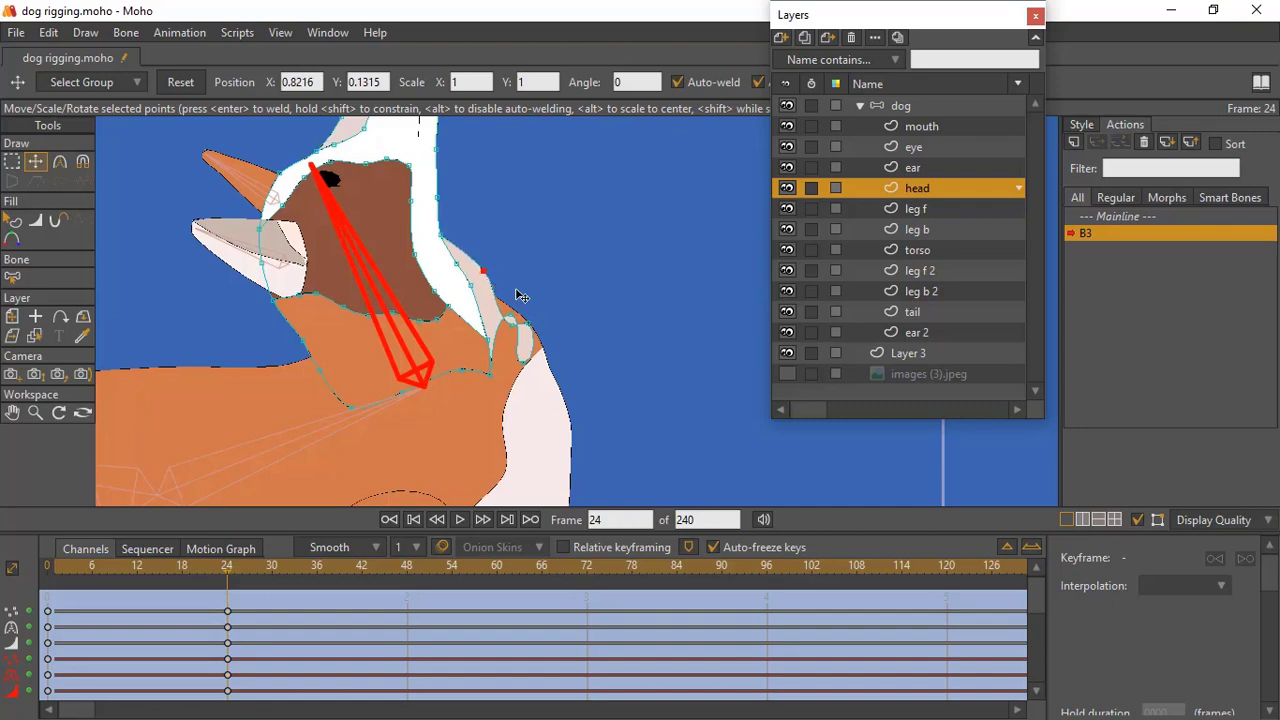
drag(514, 317, 541, 325)
drag(530, 356, 542, 383)
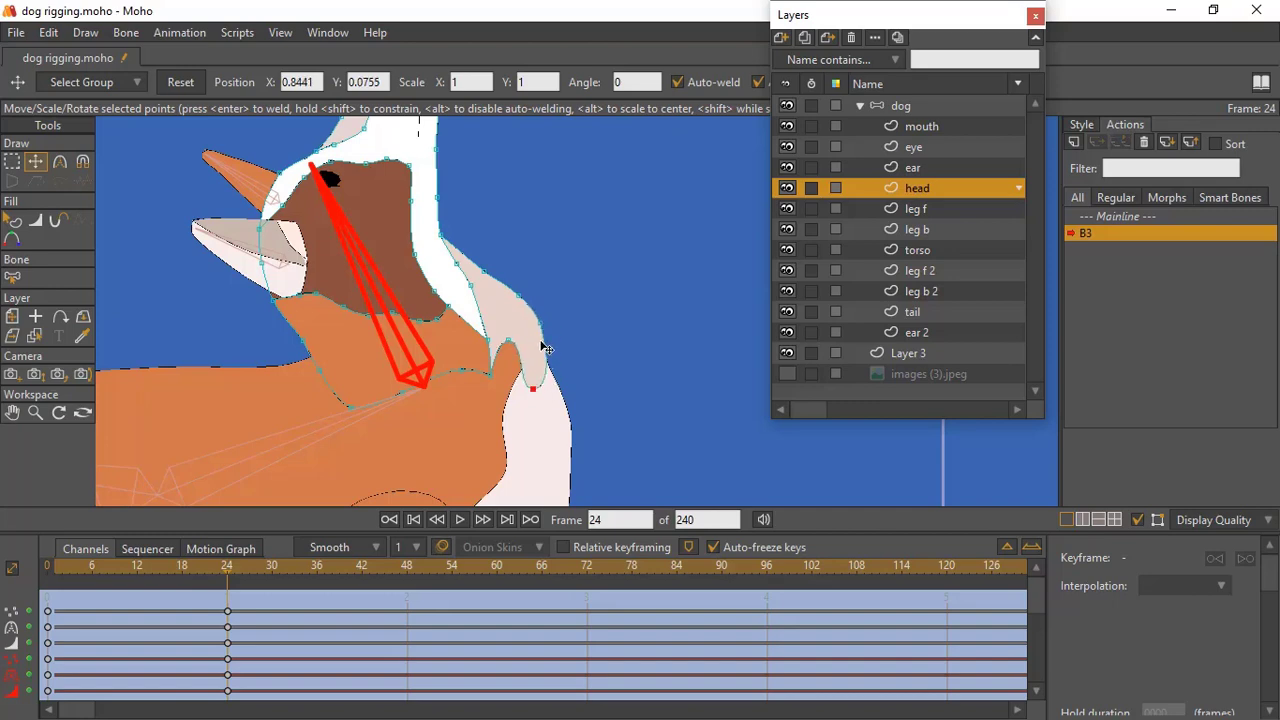
drag(542, 329, 509, 366)
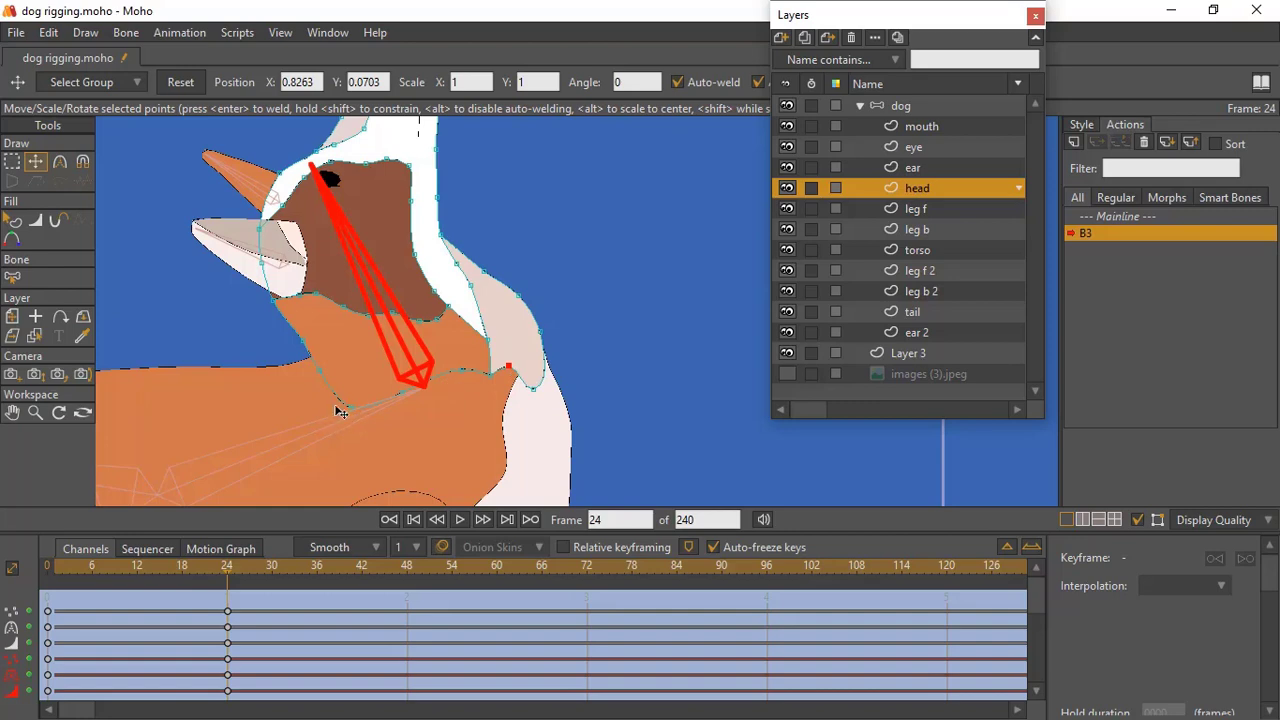
Move the head layer's nape and neck-base points to line up with the torso's back and the top of the chest.
drag(340, 411, 315, 362)
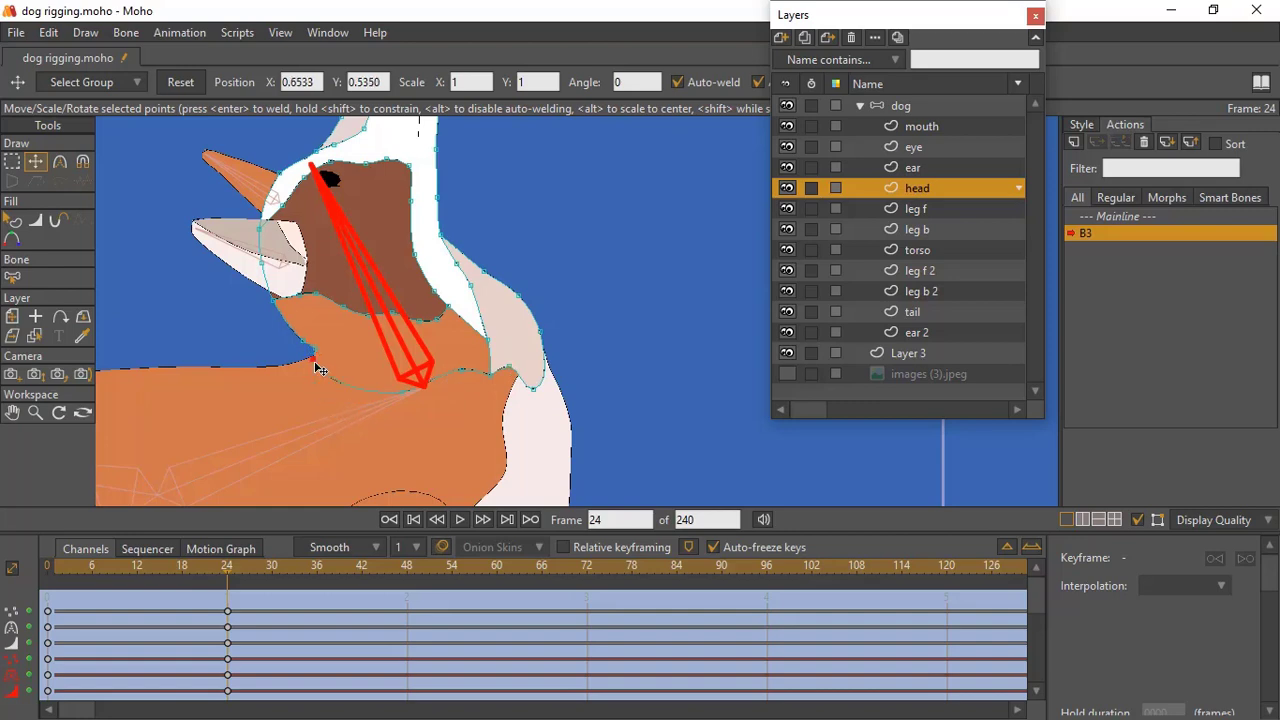
click(381, 379)
click(455, 375)
click(518, 378)
mouse_move(533, 370)
mouse_down()
mouse_move(498, 335)
mouse_move(518, 372)
mouse_move(546, 362)
mouse_move(530, 389)
mouse_up()
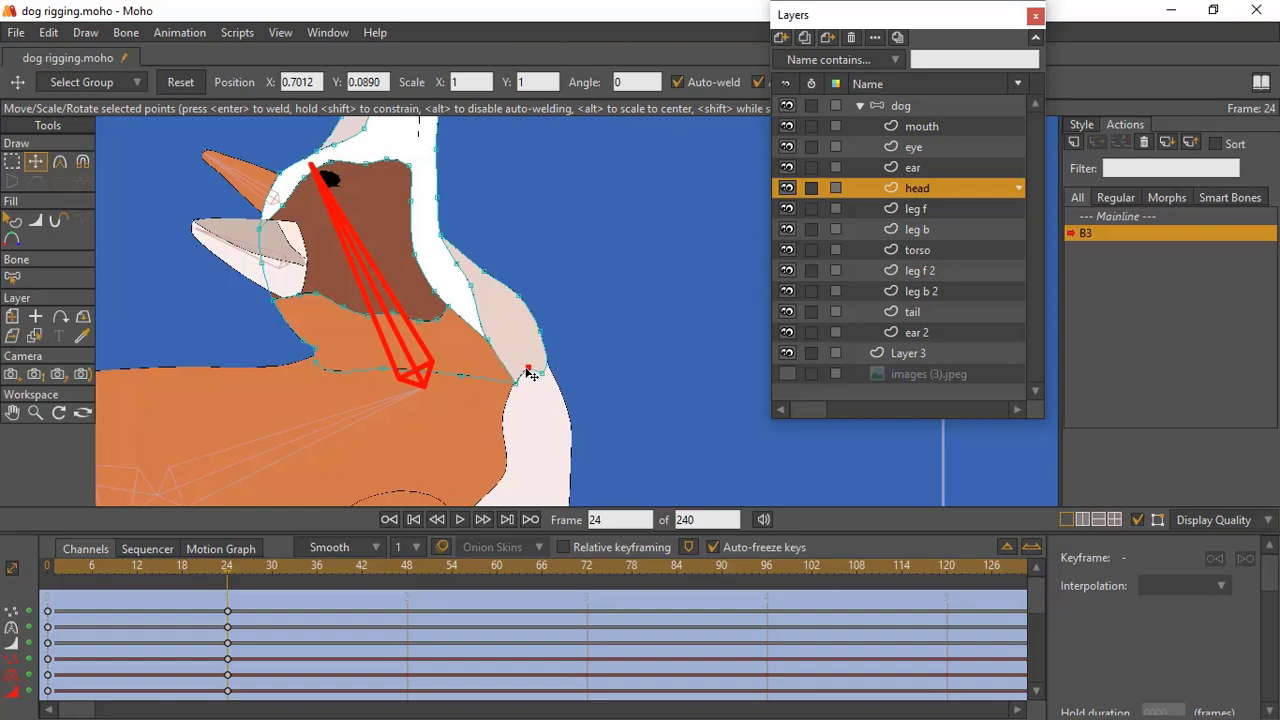
drag(517, 389, 518, 390)
Scrub action B3 from its start to frame 24 to check how the head and neck deform.
click(113, 580)
drag(70, 582, 230, 566)
click(35, 412)
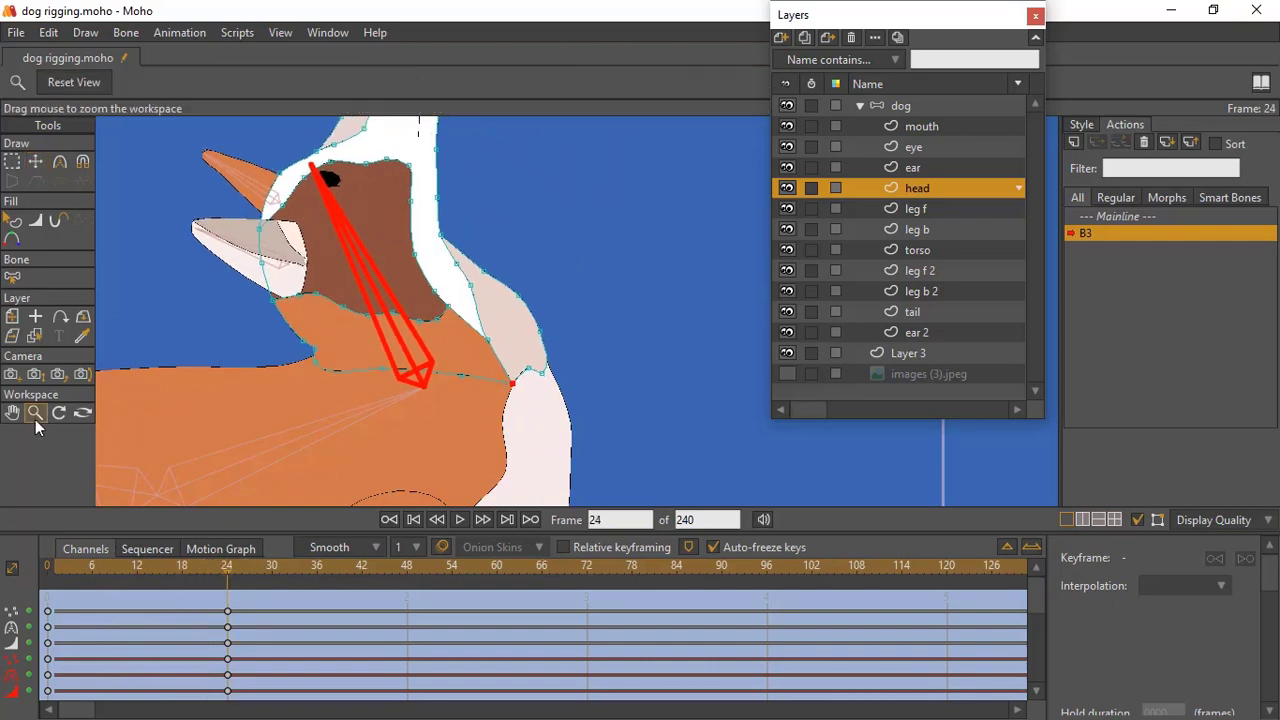
scroll(416, 366, down, 5)
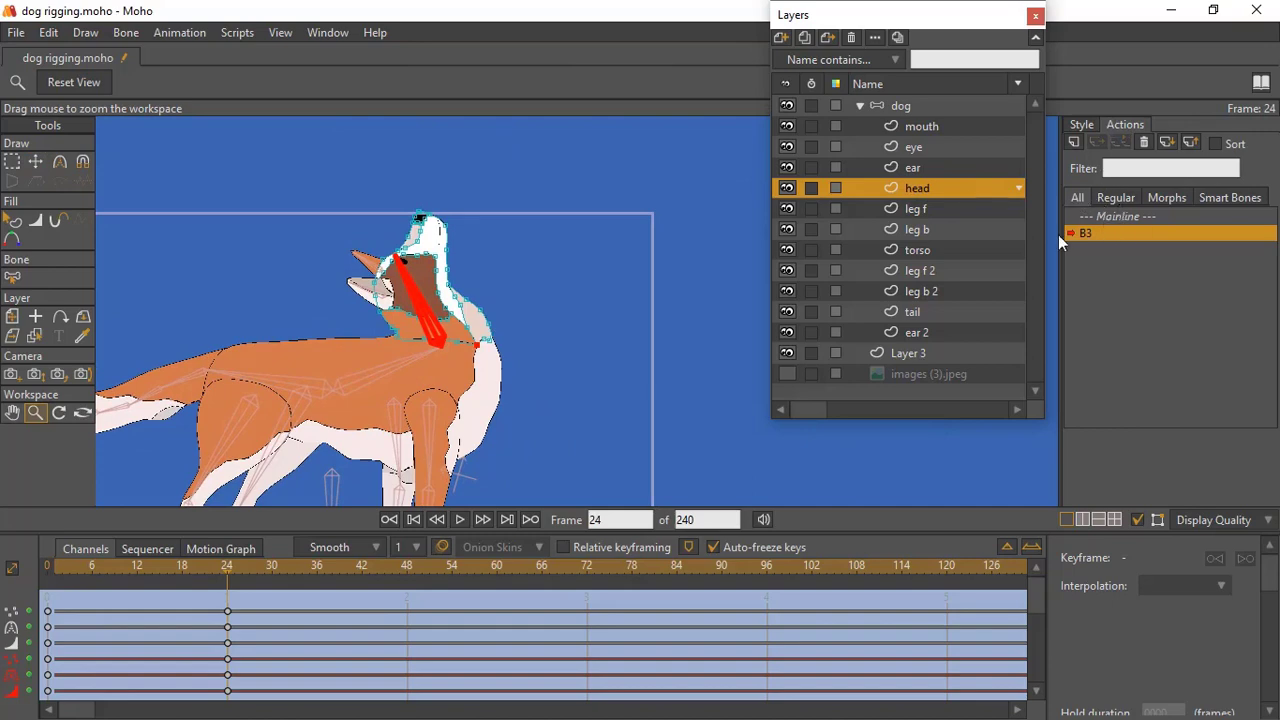
From the dog layer's Mainline, create a second head bone action named B3 2 and rotate the bone downward at frame 24.
click(905, 106)
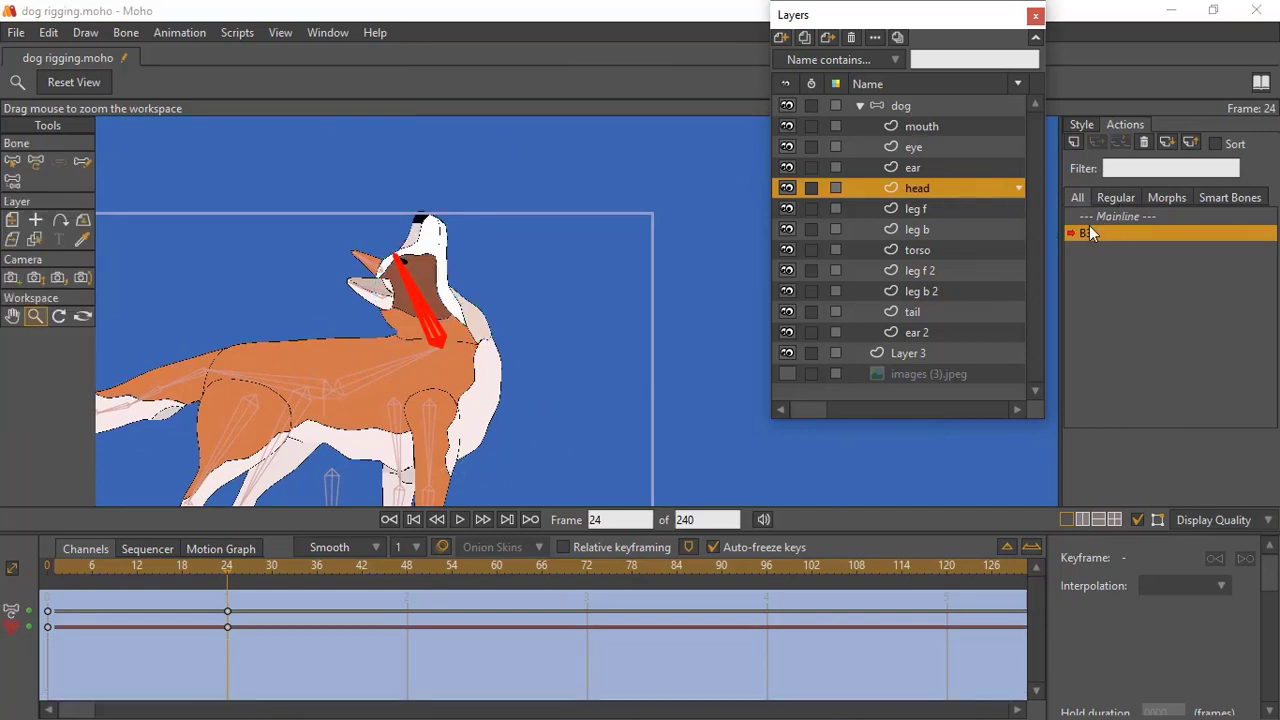
double_click(1133, 216)
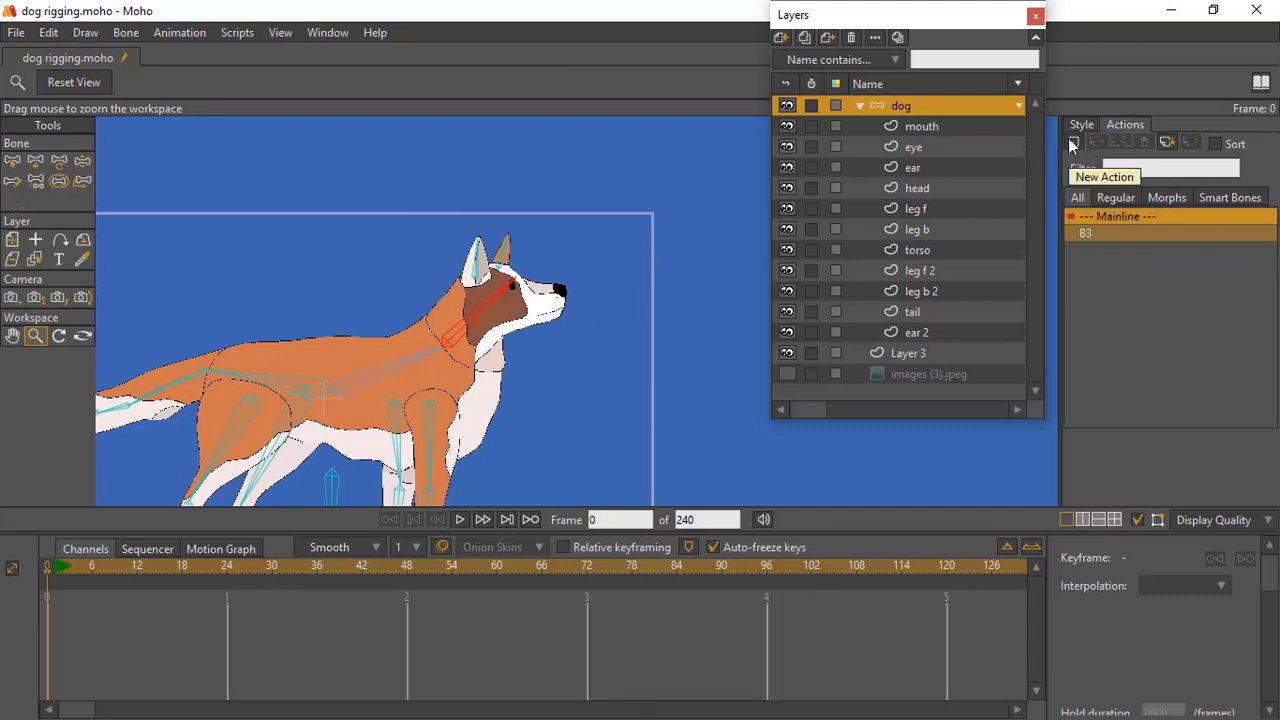
click(1072, 143)
click(645, 432)
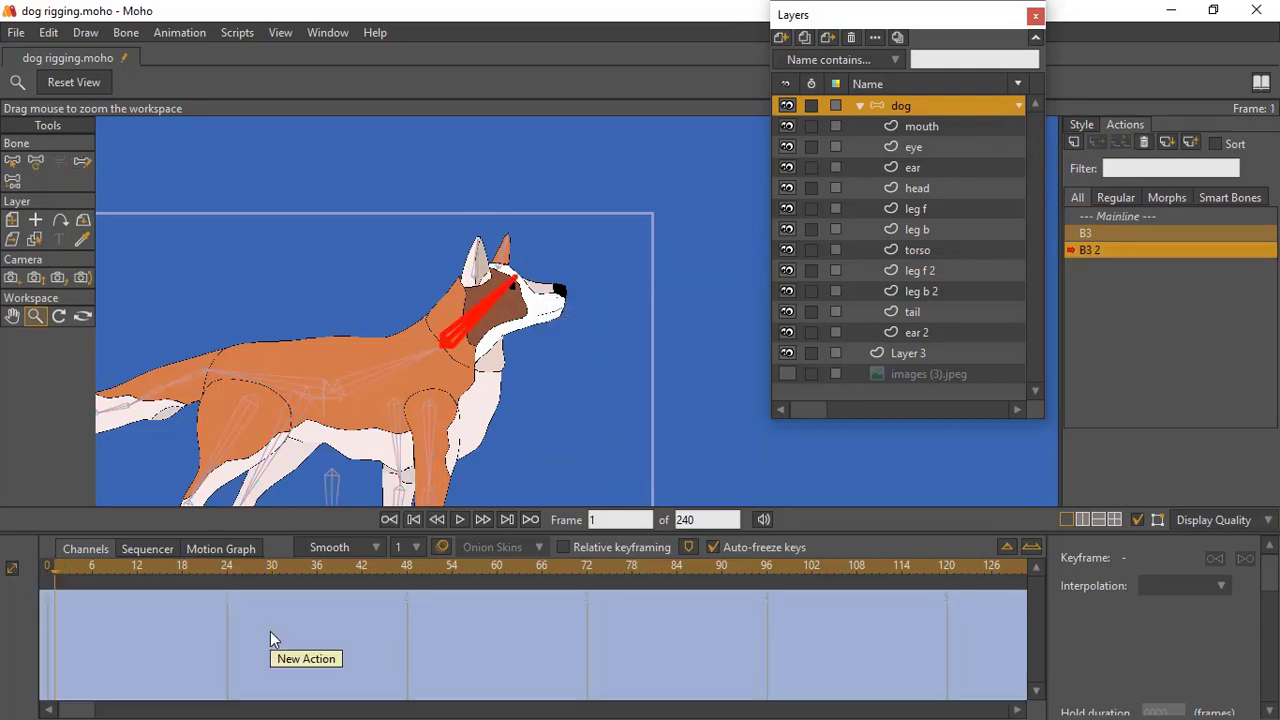
click(227, 568)
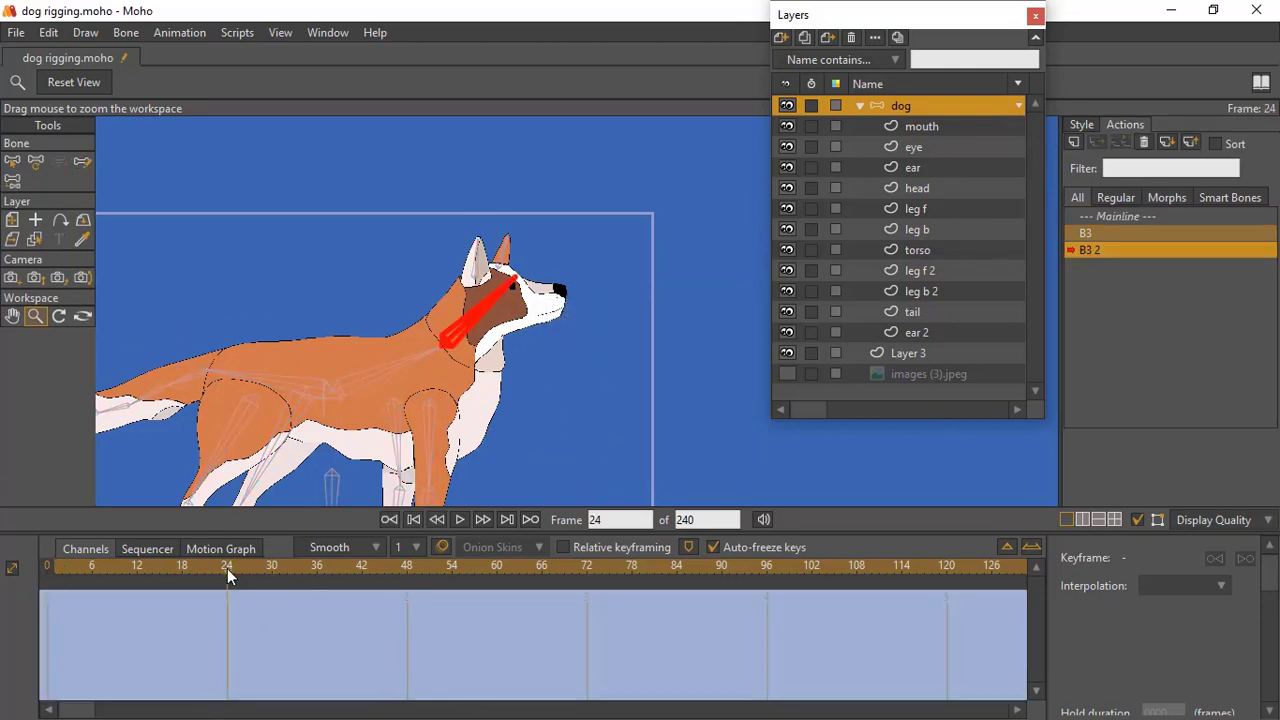
click(35, 162)
drag(534, 346, 570, 353)
On the torso layer in action B3 2 at frame 24, pull the raised neck points down to the back's outline.
click(930, 251)
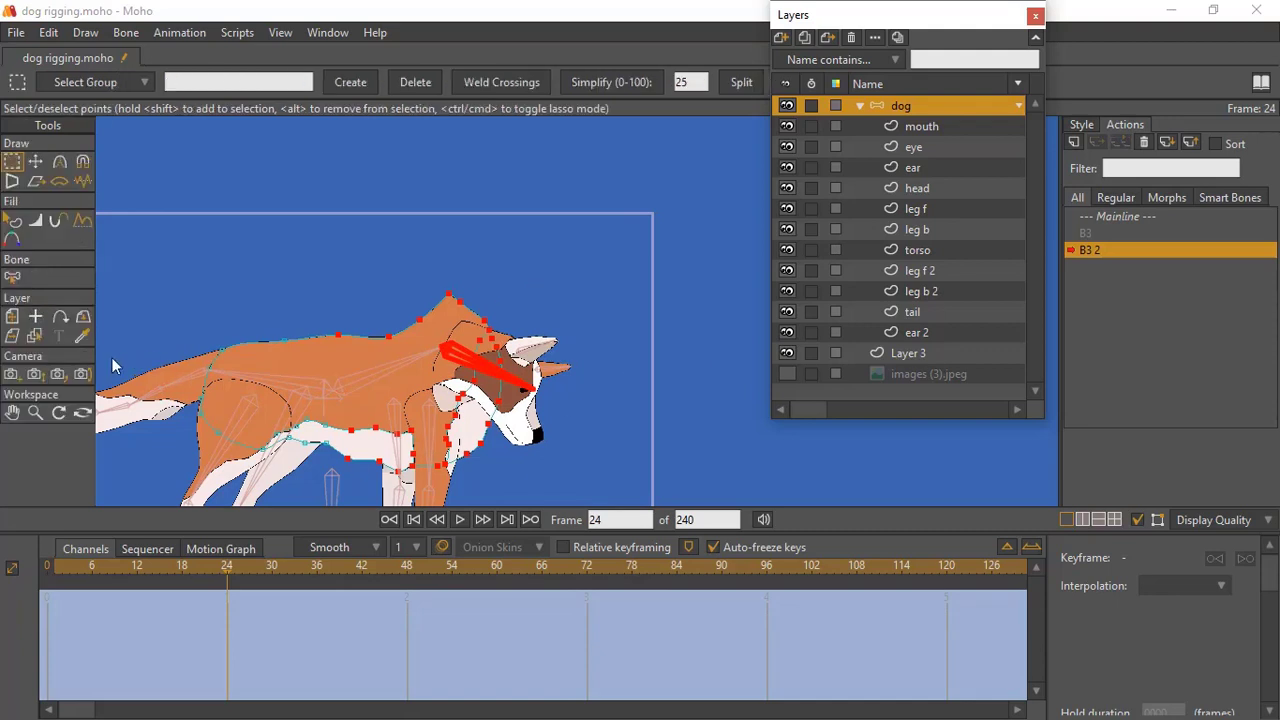
click(35, 412)
mouse_move(369, 339)
mouse_down()
mouse_move(523, 303)
mouse_move(376, 295)
mouse_up()
scroll(523, 303, up, 1)
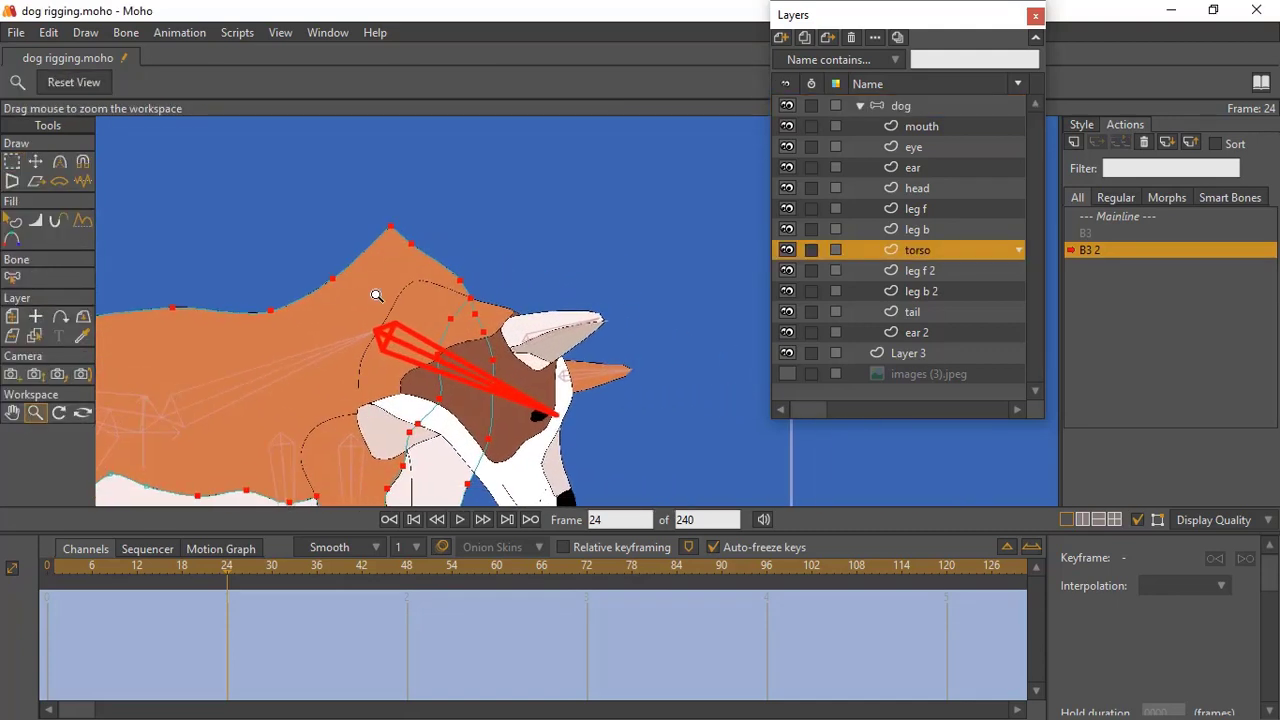
click(12, 161)
click(35, 161)
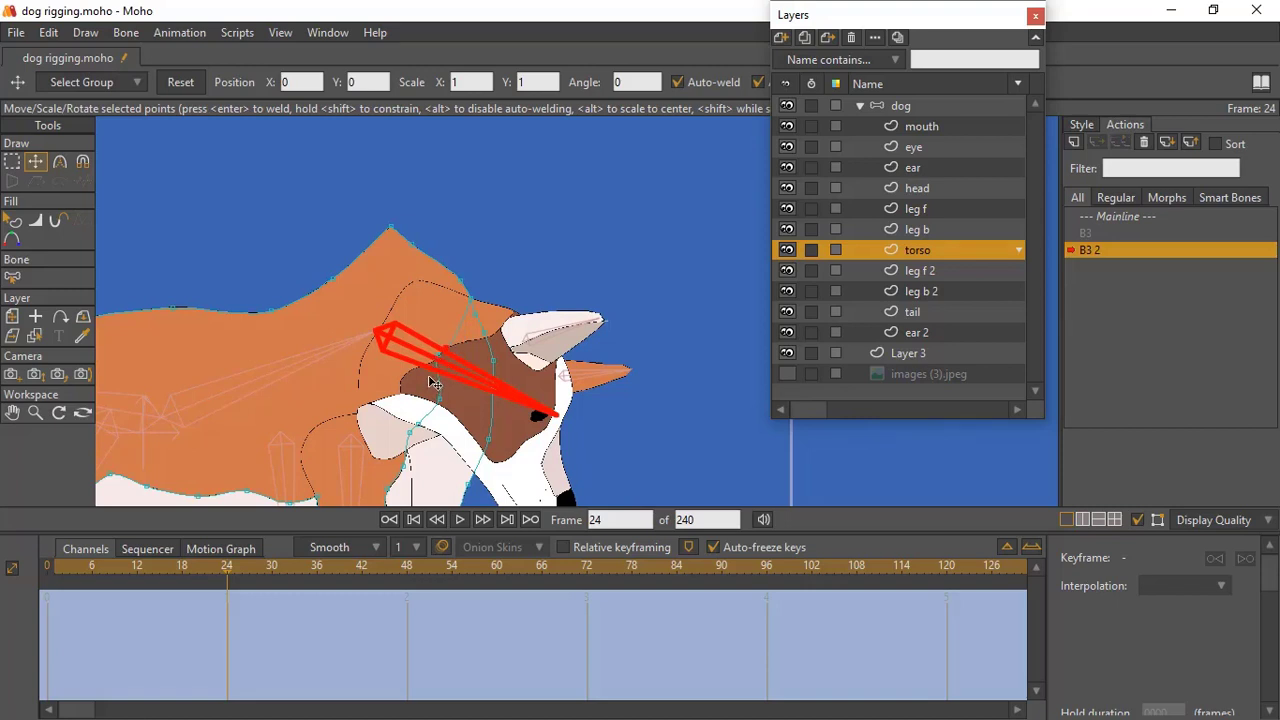
drag(429, 377, 429, 373)
drag(406, 286, 420, 278)
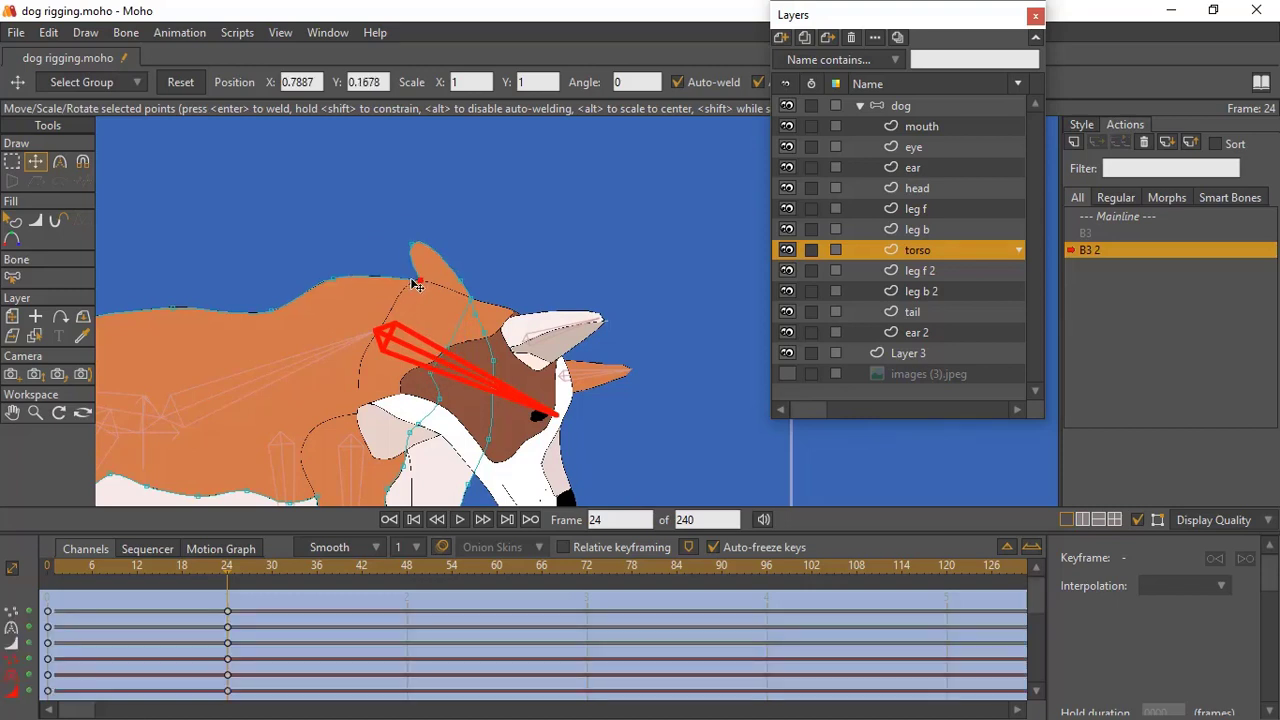
key(ctrl+z)
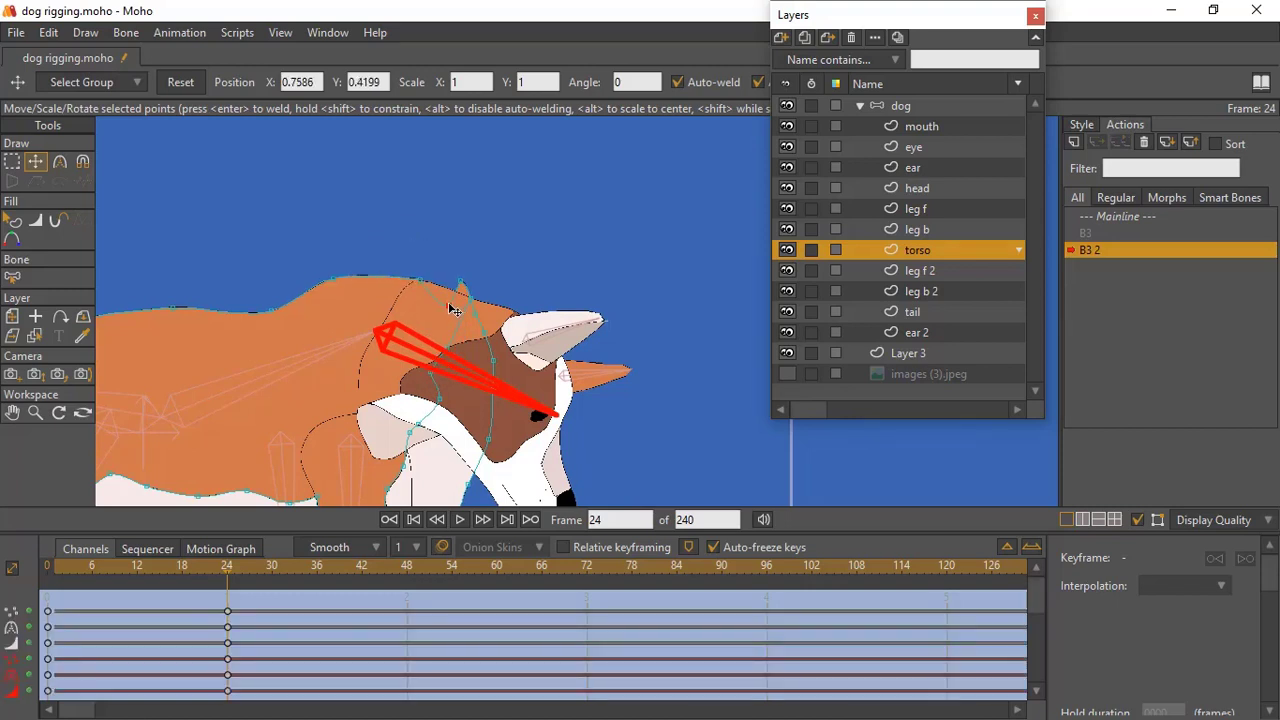
Tuck the torso's remaining front neck points in behind the lowered head and line them up with its nape.
drag(462, 317, 490, 342)
click(458, 311)
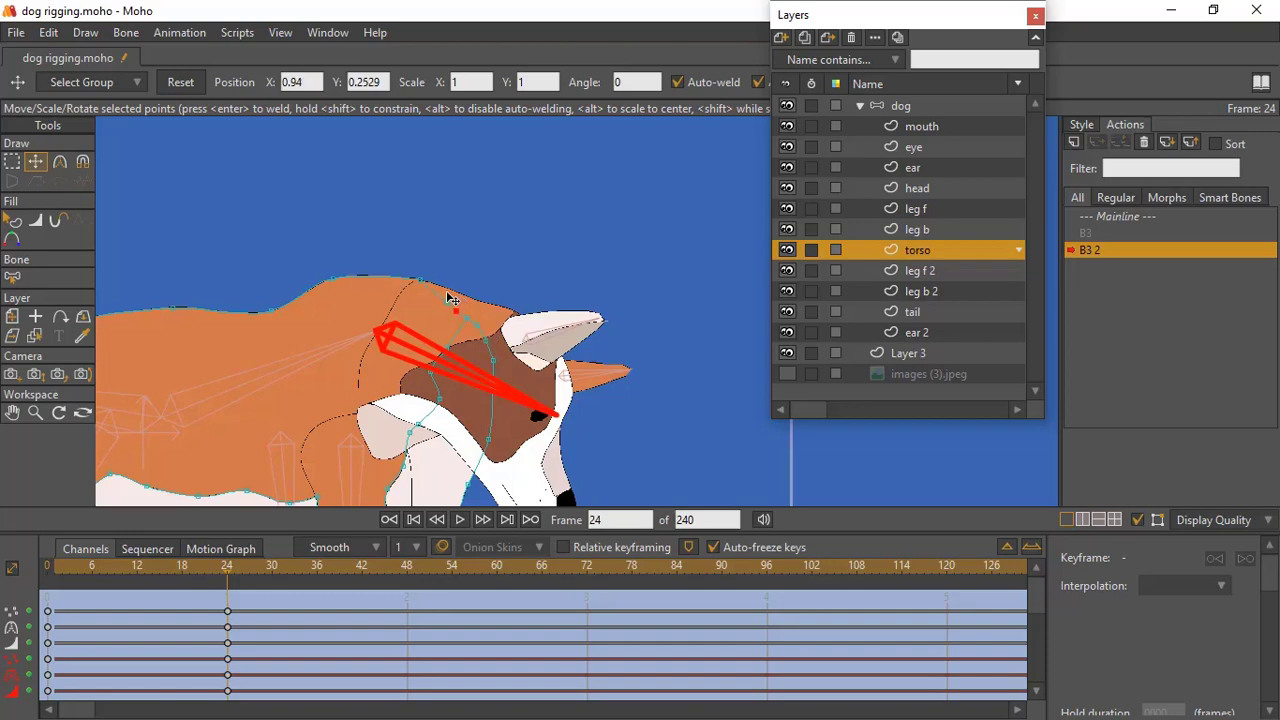
drag(452, 300, 440, 282)
drag(408, 457, 434, 305)
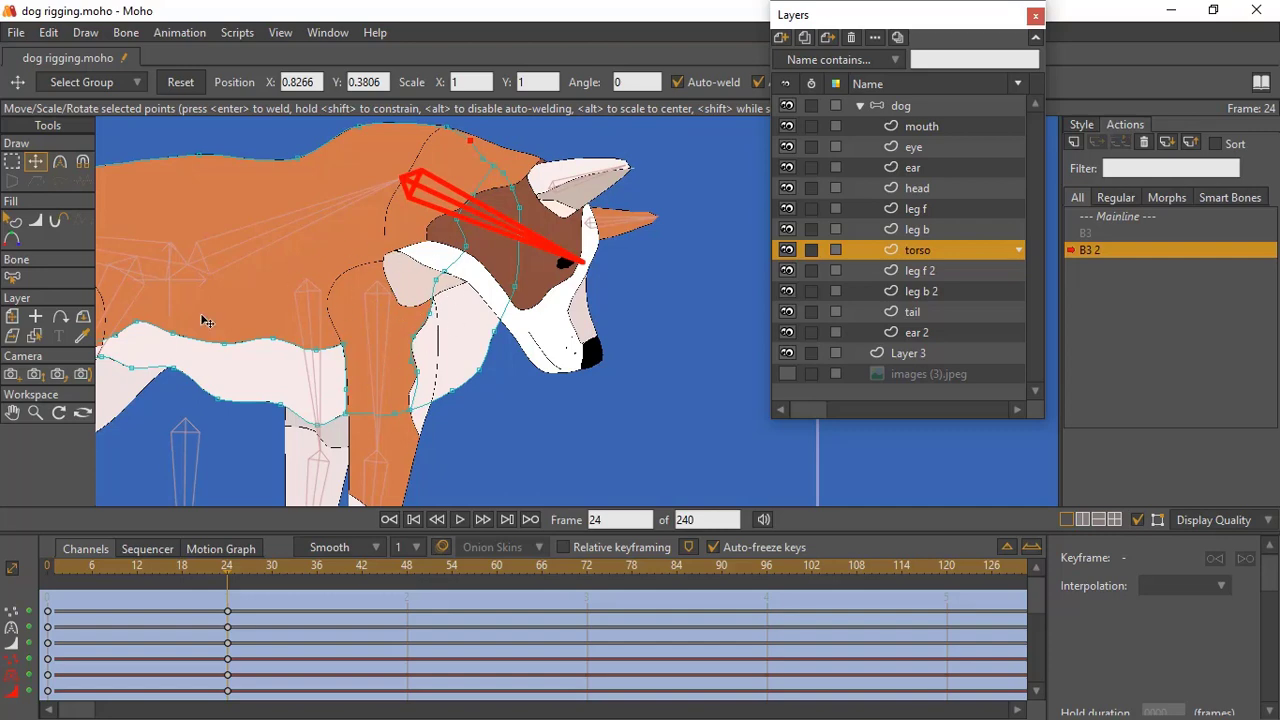
On the head layer, select the points around the pale throat patch and shift them forward along the jaw.
click(35, 412)
drag(261, 376, 576, 371)
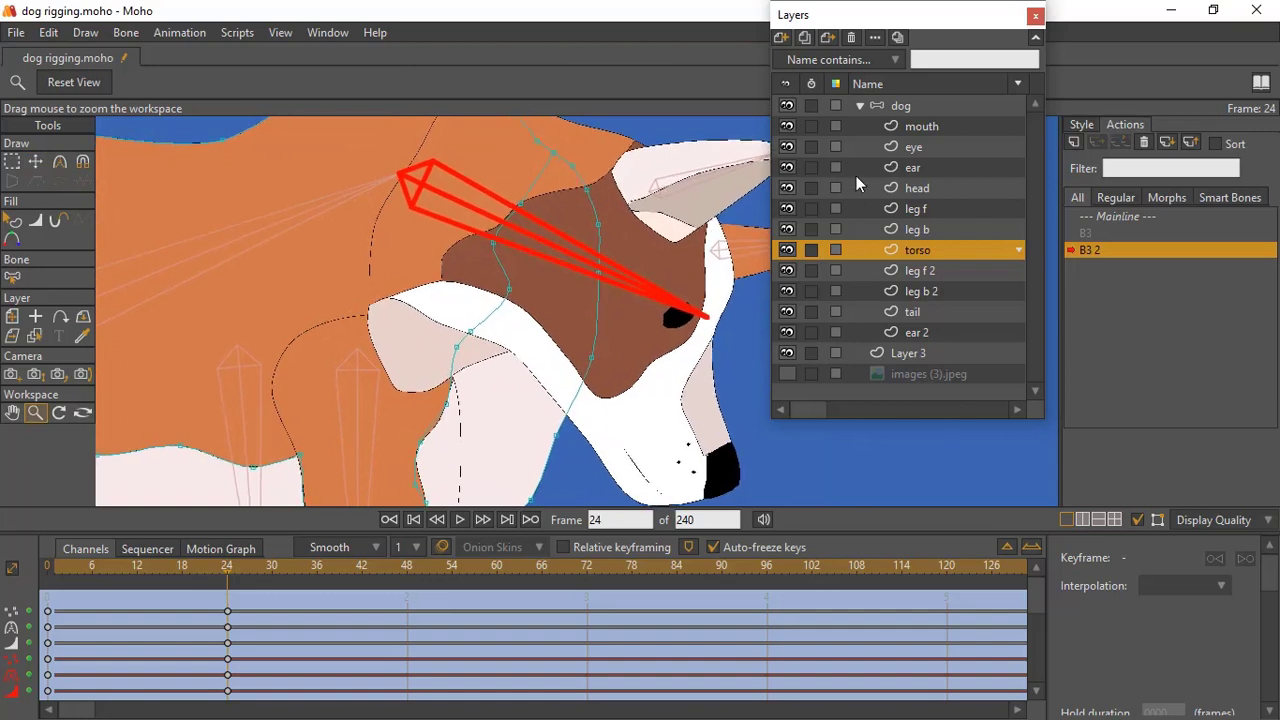
click(917, 188)
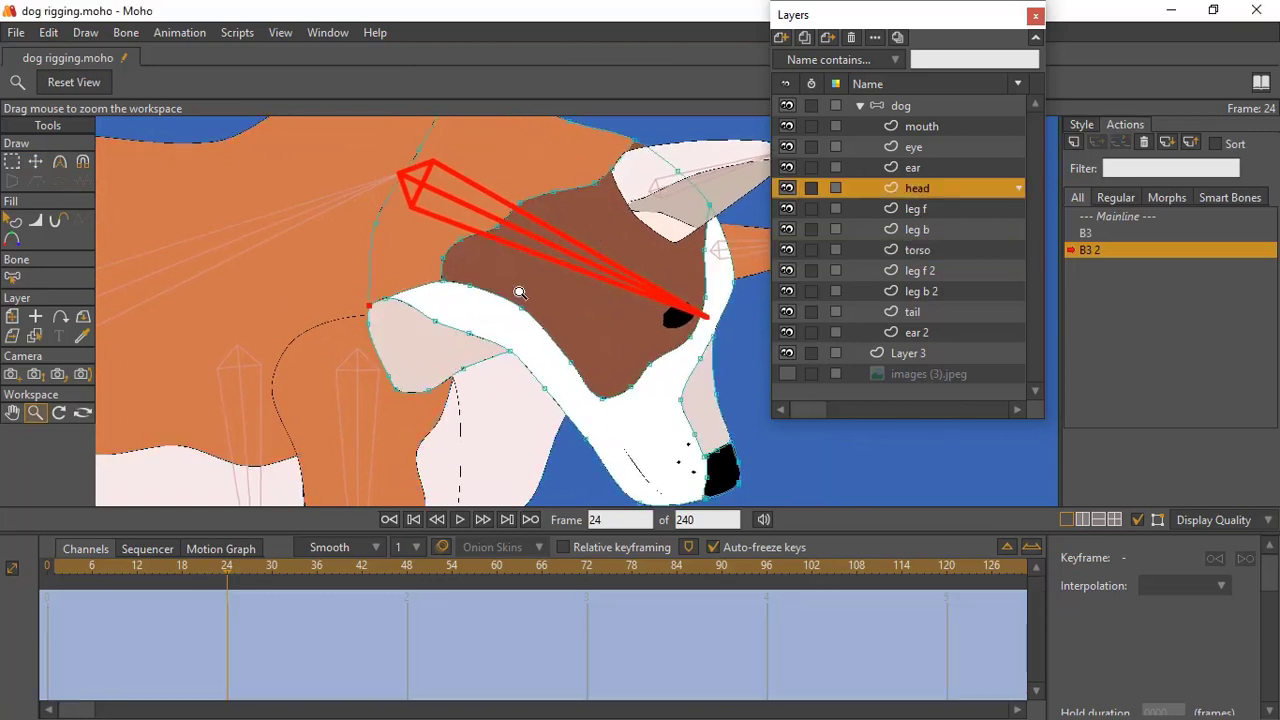
drag(635, 336, 590, 314)
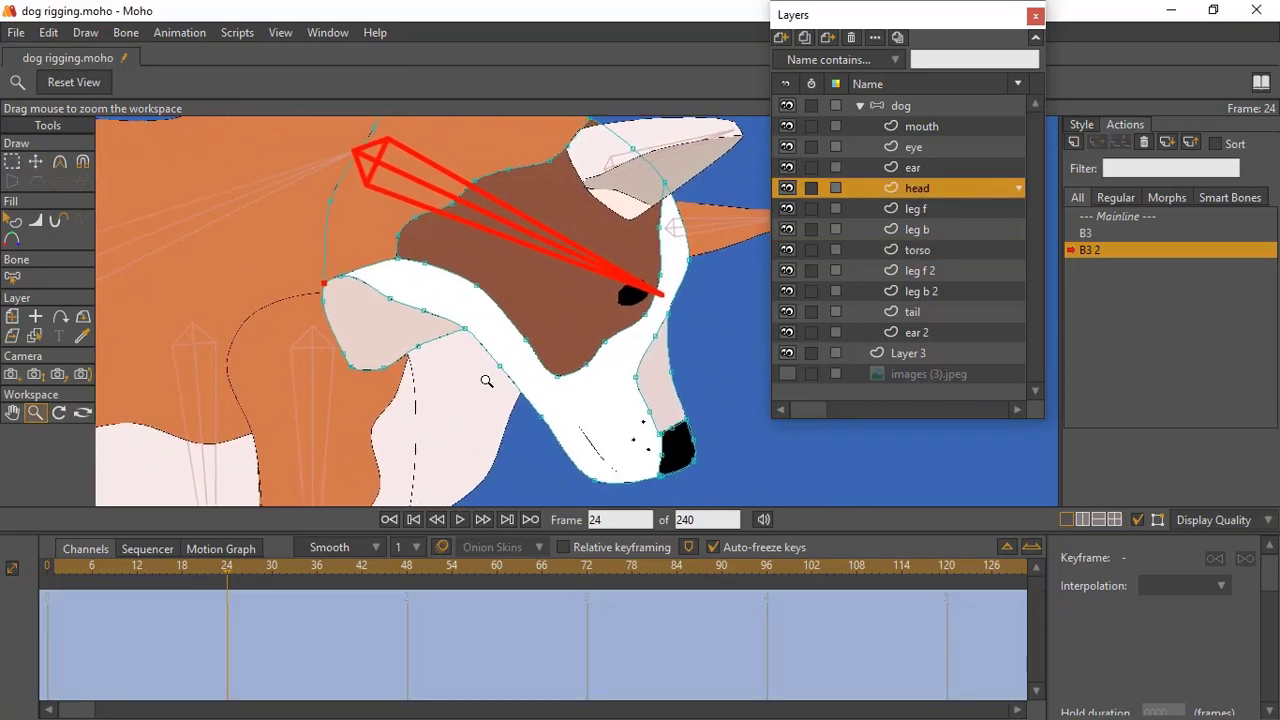
click(11, 161)
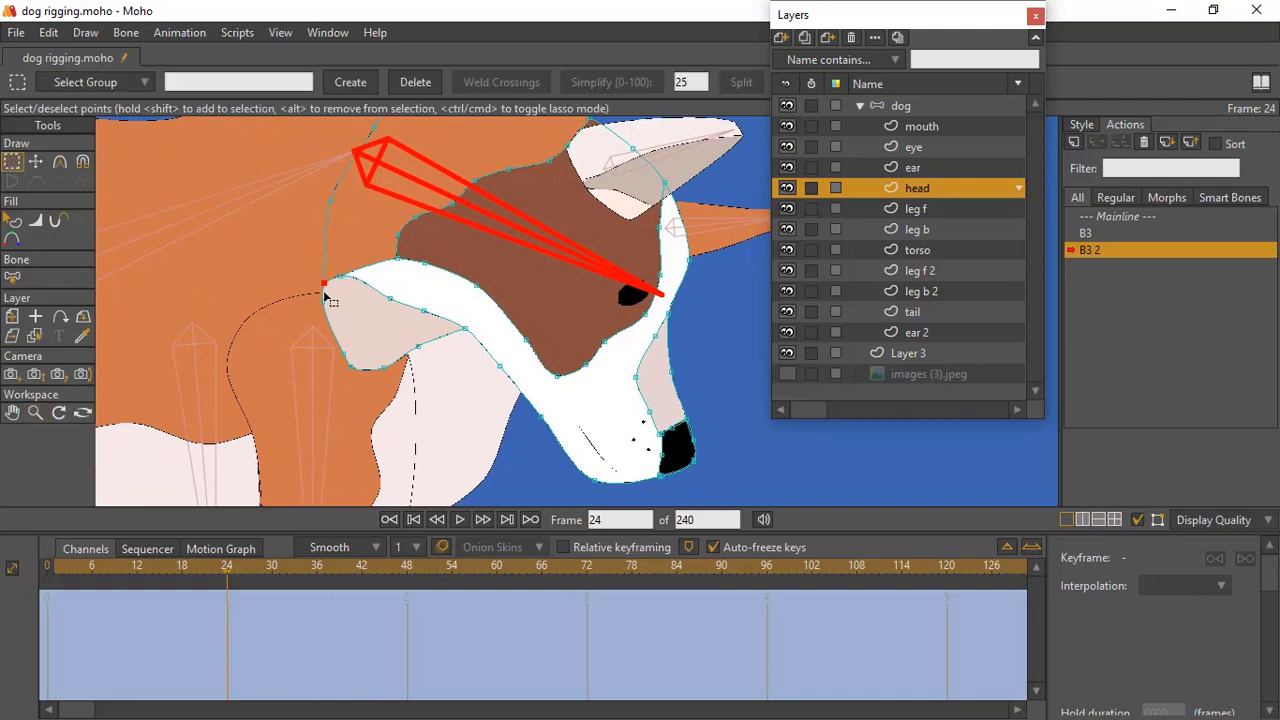
drag(256, 250, 433, 345)
click(42, 175)
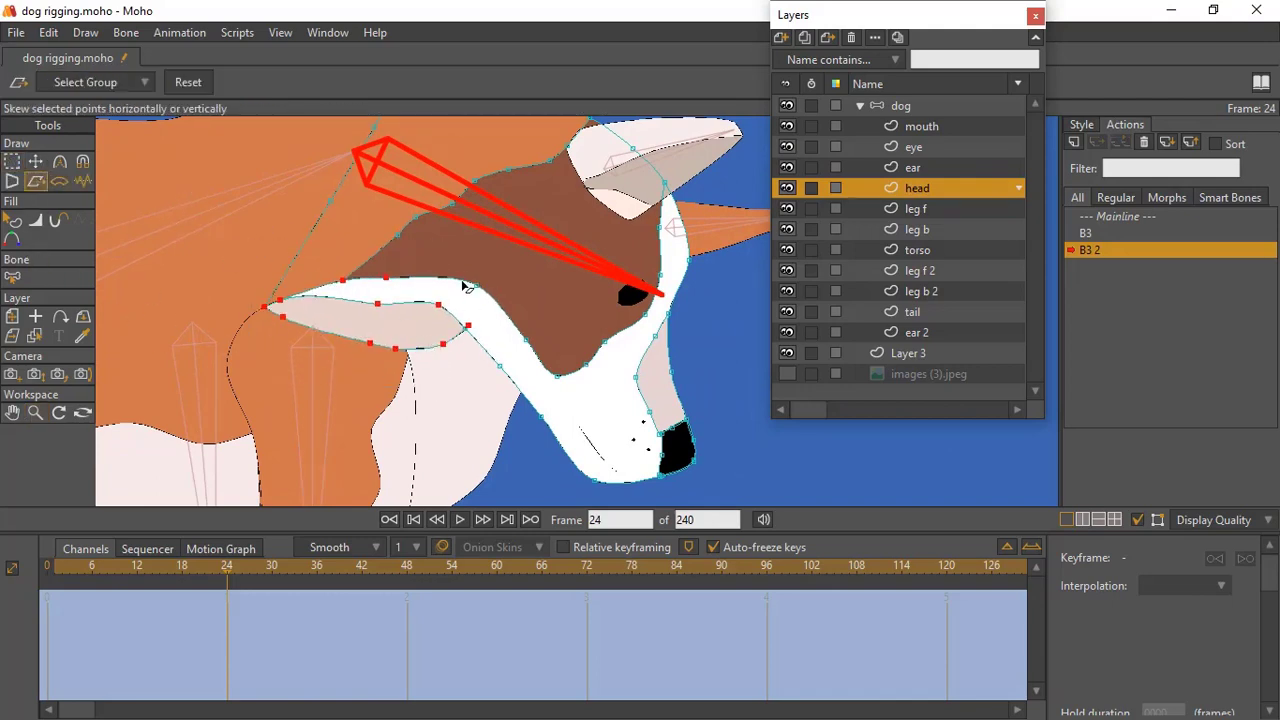
key(ctrl+z)
click(36, 163)
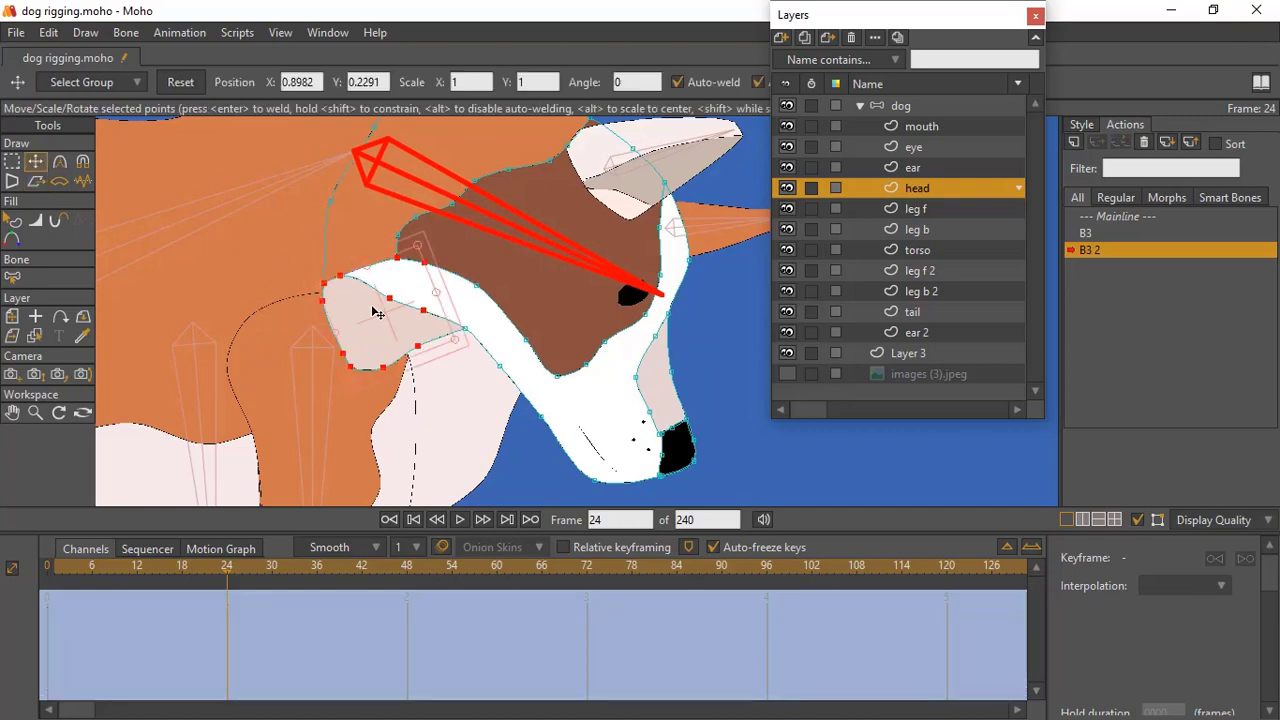
drag(371, 304, 449, 329)
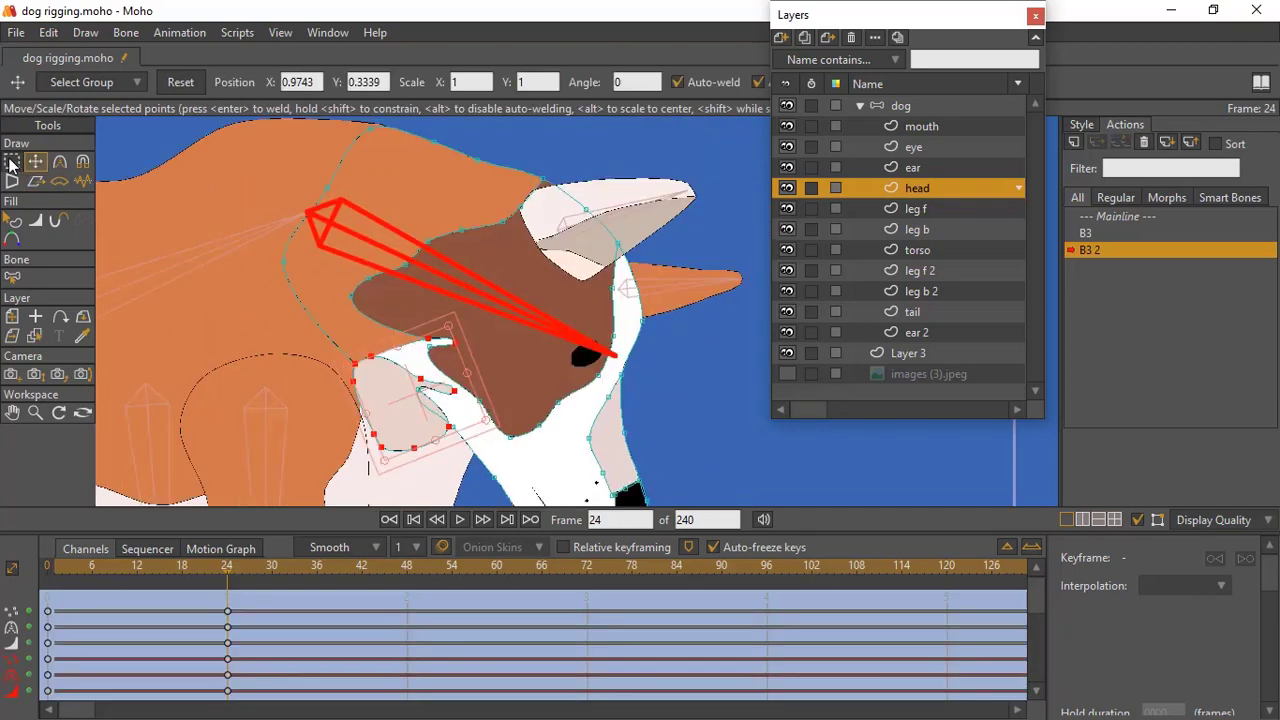
Reposition individual head points to narrow the throat patch under the jaw and smooth the cheek and neck edges.
key(g)
key(t)
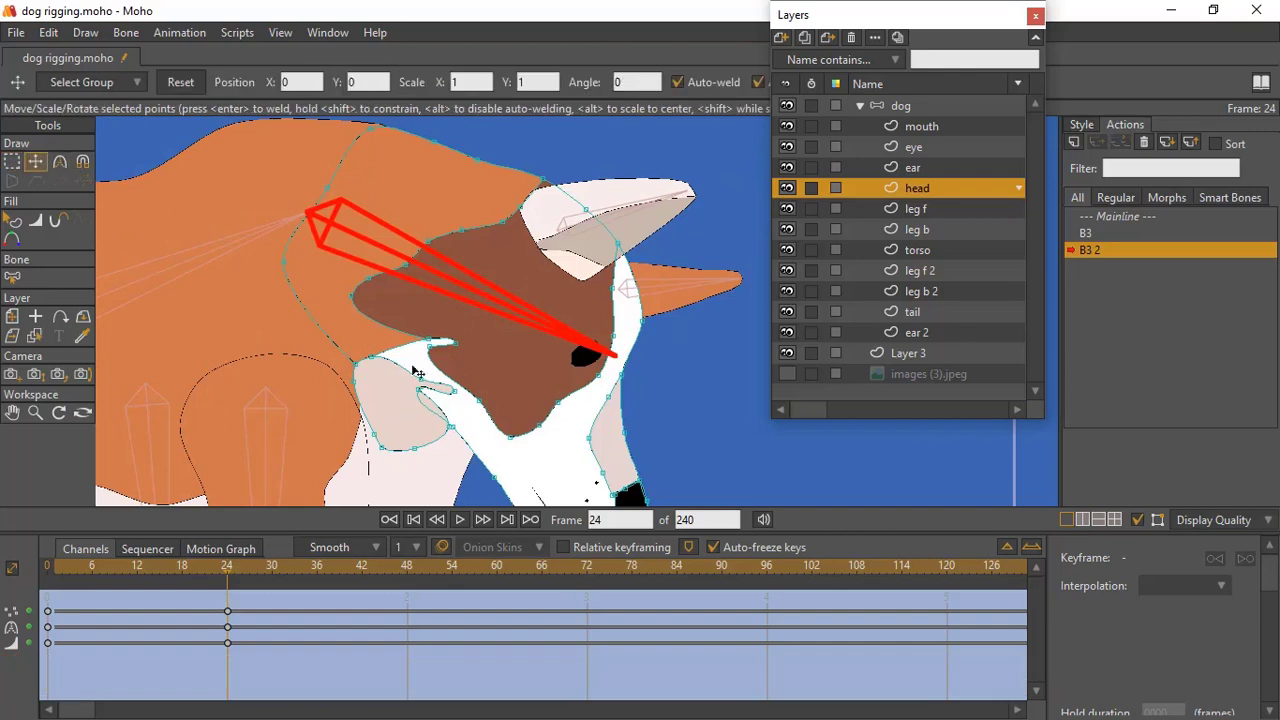
drag(448, 349, 405, 304)
drag(446, 414, 437, 303)
drag(386, 345, 423, 318)
mouse_move(360, 266)
mouse_down()
mouse_move(374, 282)
mouse_move(380, 273)
mouse_up()
drag(373, 181, 400, 188)
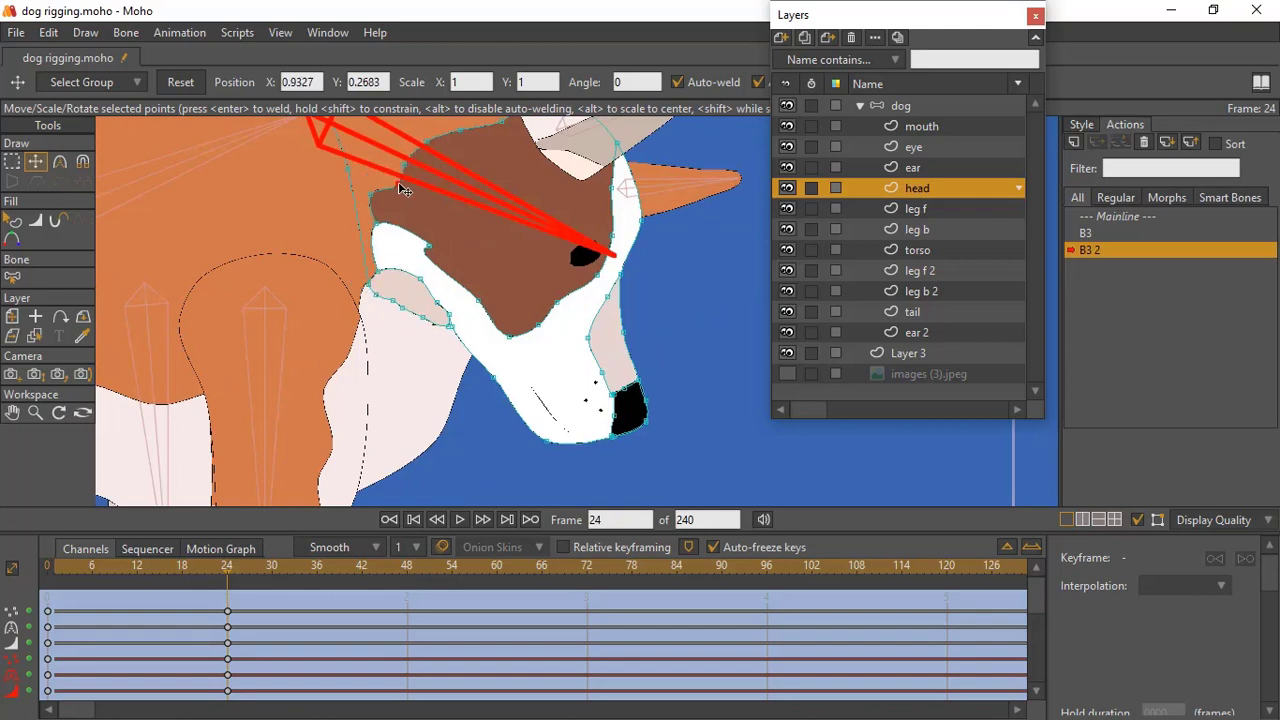
drag(508, 311, 424, 322)
Scrub action B3 2 back to frame 20 to check the head, and return the dog layer to its Mainline.
drag(230, 564, 197, 583)
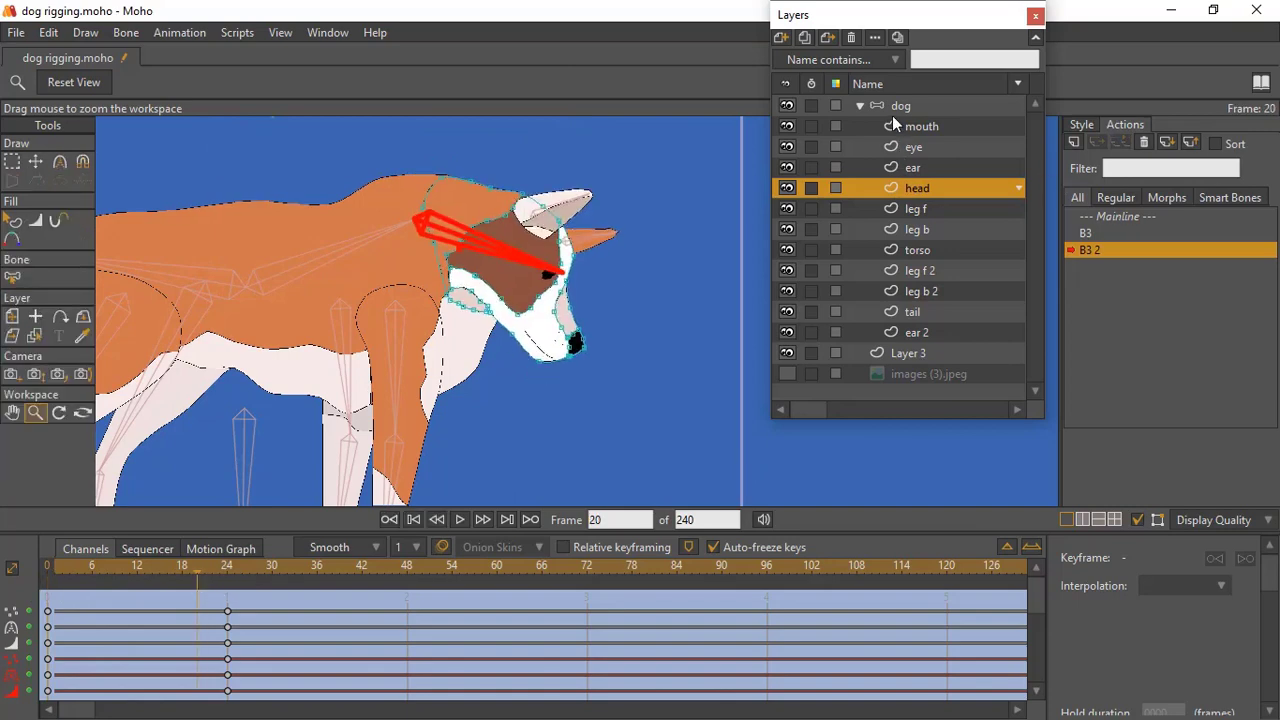
double_click(1128, 214)
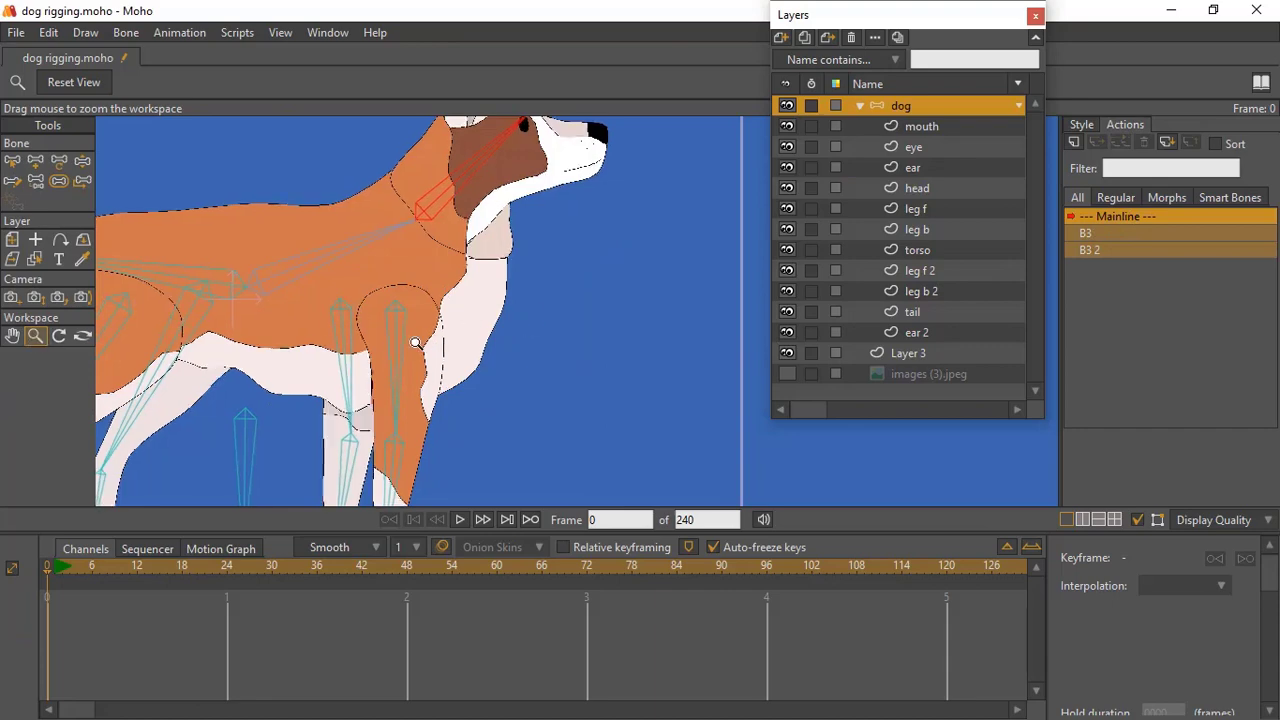
scroll(530, 325, down, 5)
drag(531, 334, 594, 366)
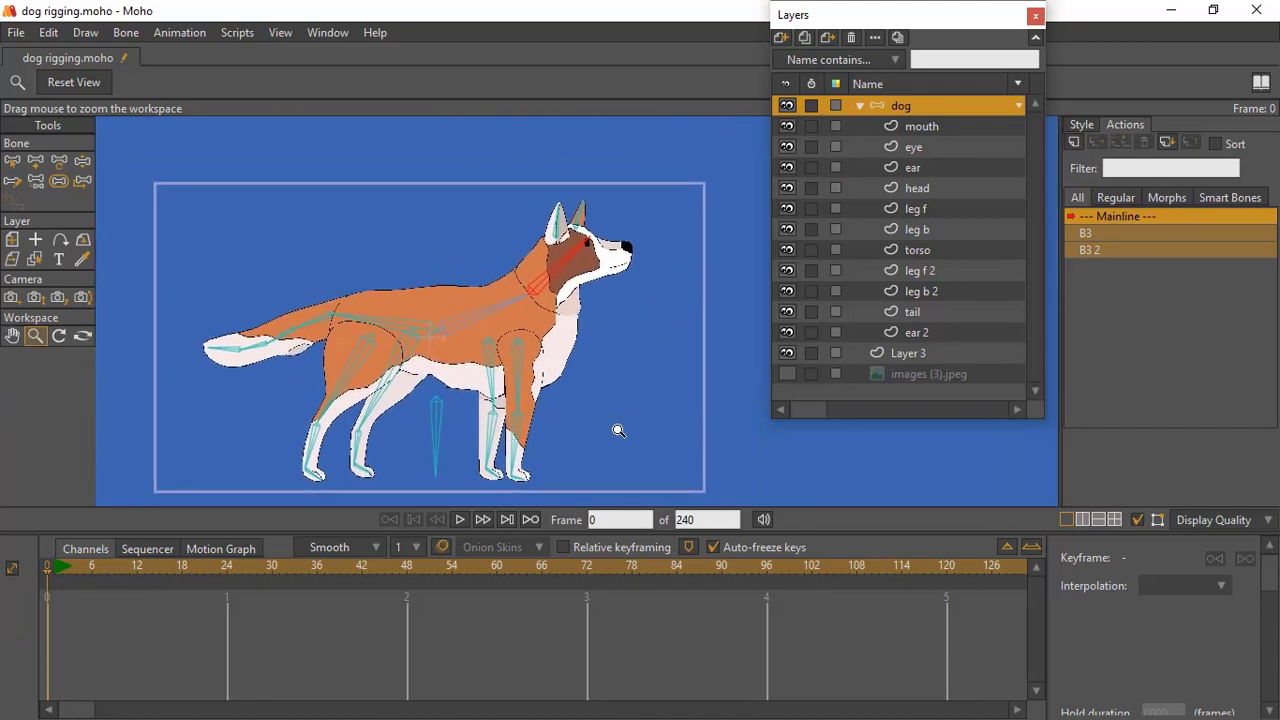
drag(731, 403, 533, 284)
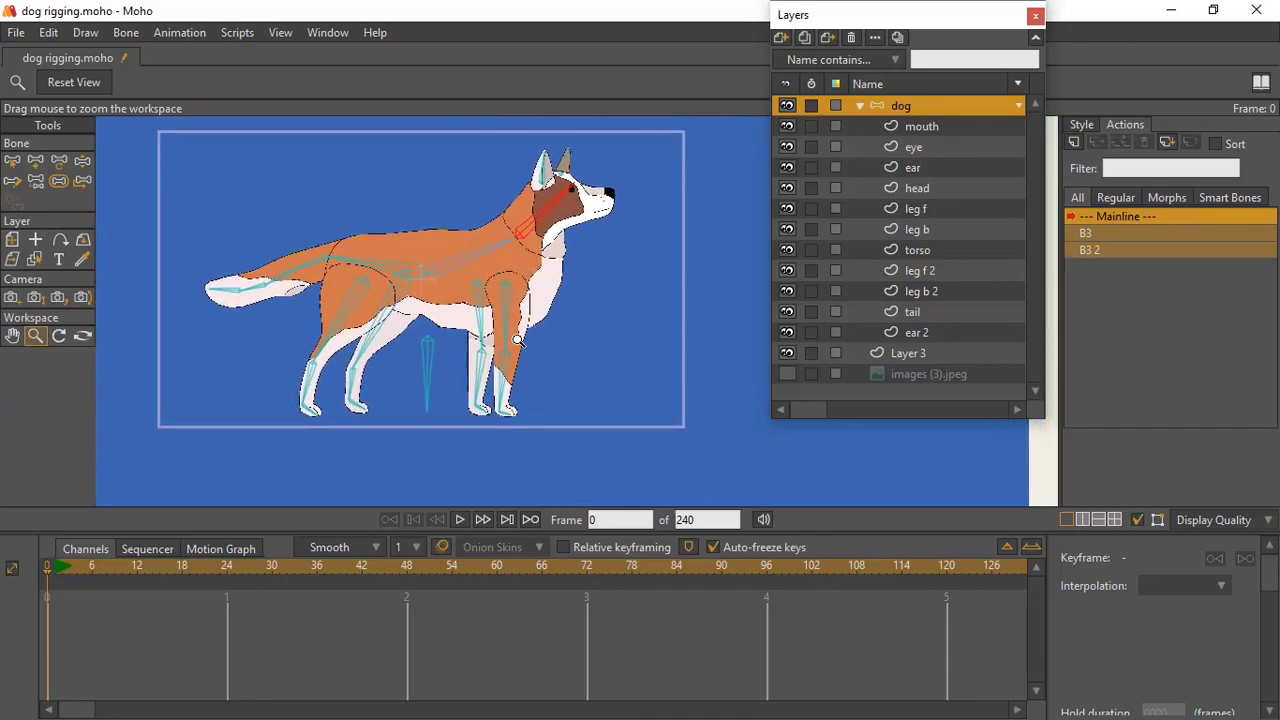
drag(517, 340, 586, 294)
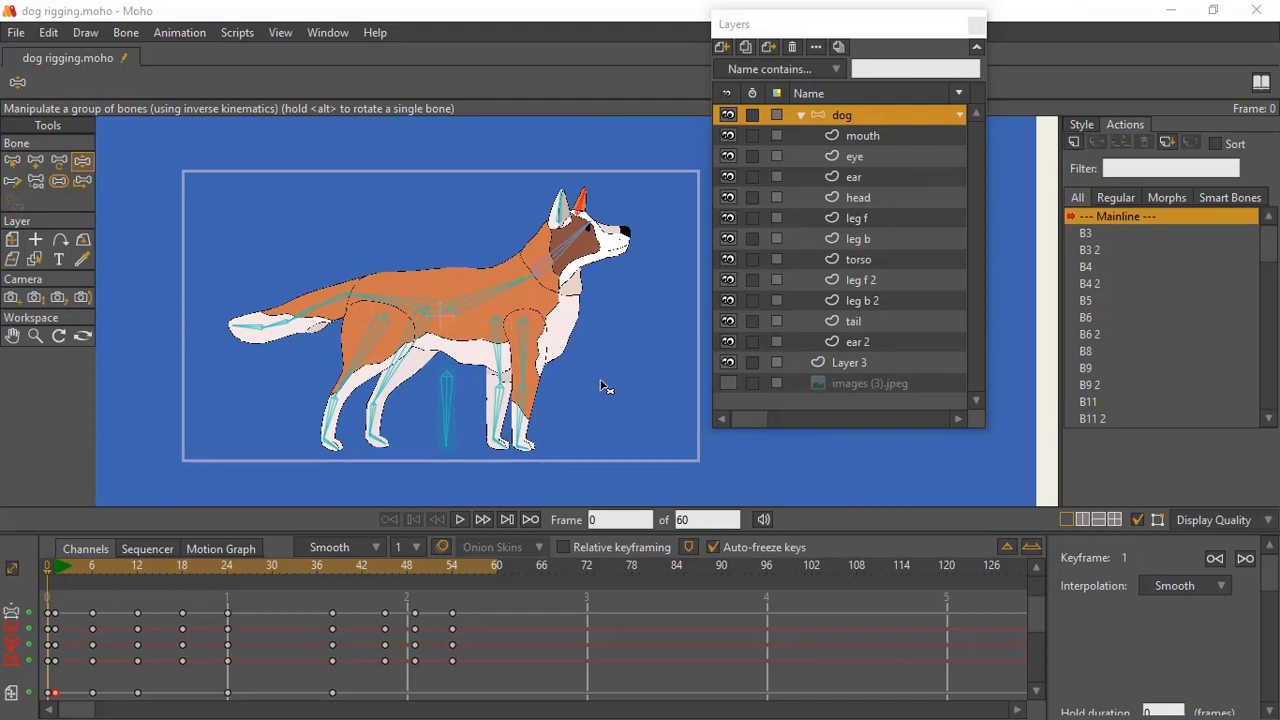
Examine the bone strength of all the dog's bones together and of the tail and hind-leg bones as a group.
click(12, 159)
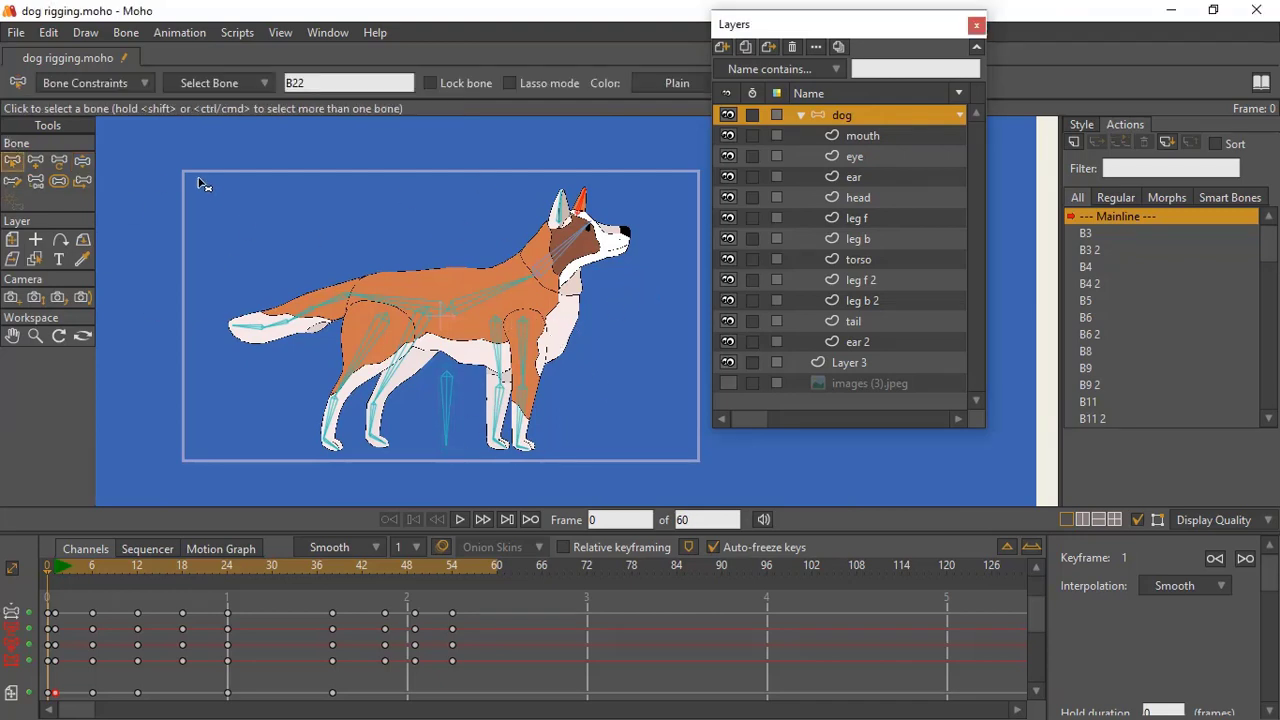
drag(165, 163, 676, 506)
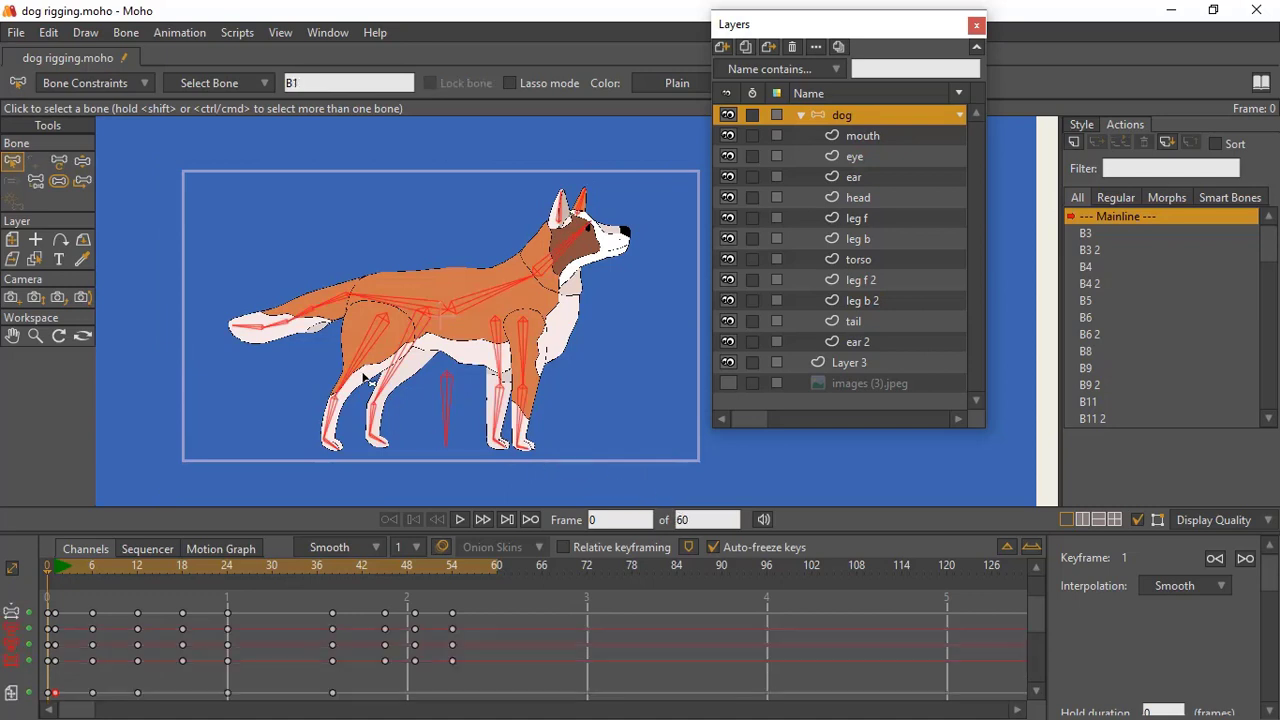
click(59, 181)
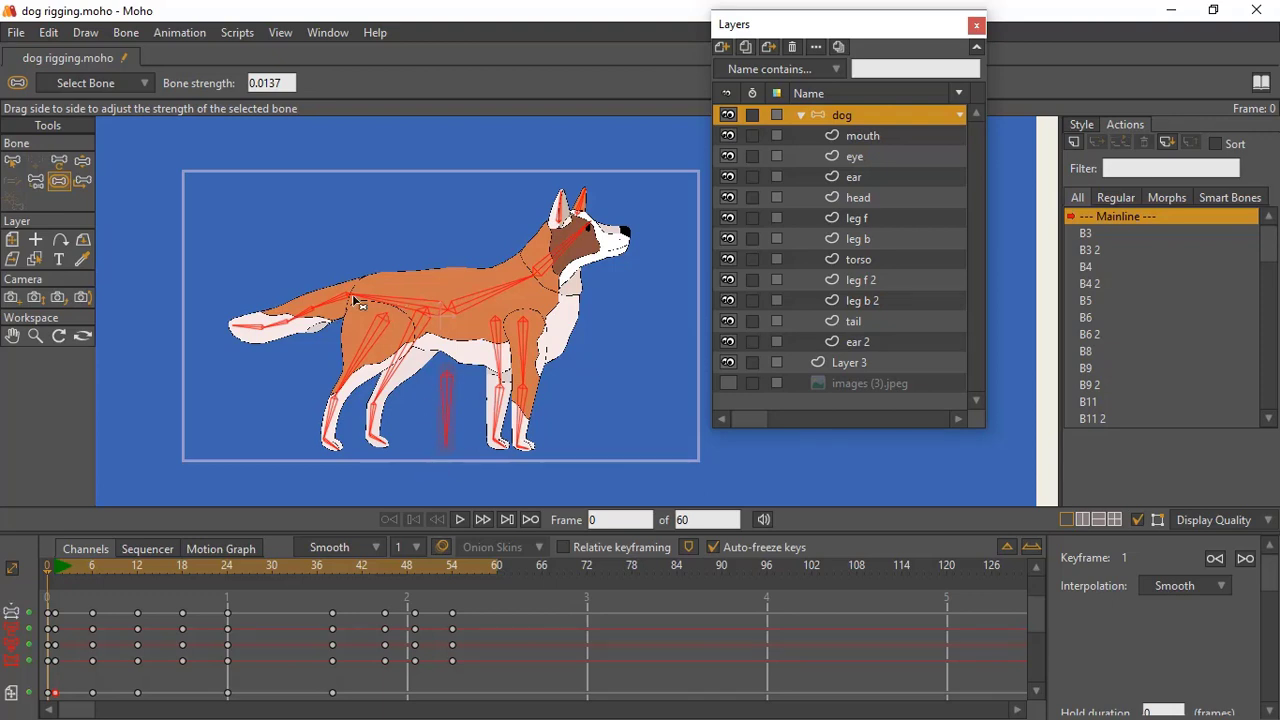
click(12, 161)
drag(224, 182, 434, 486)
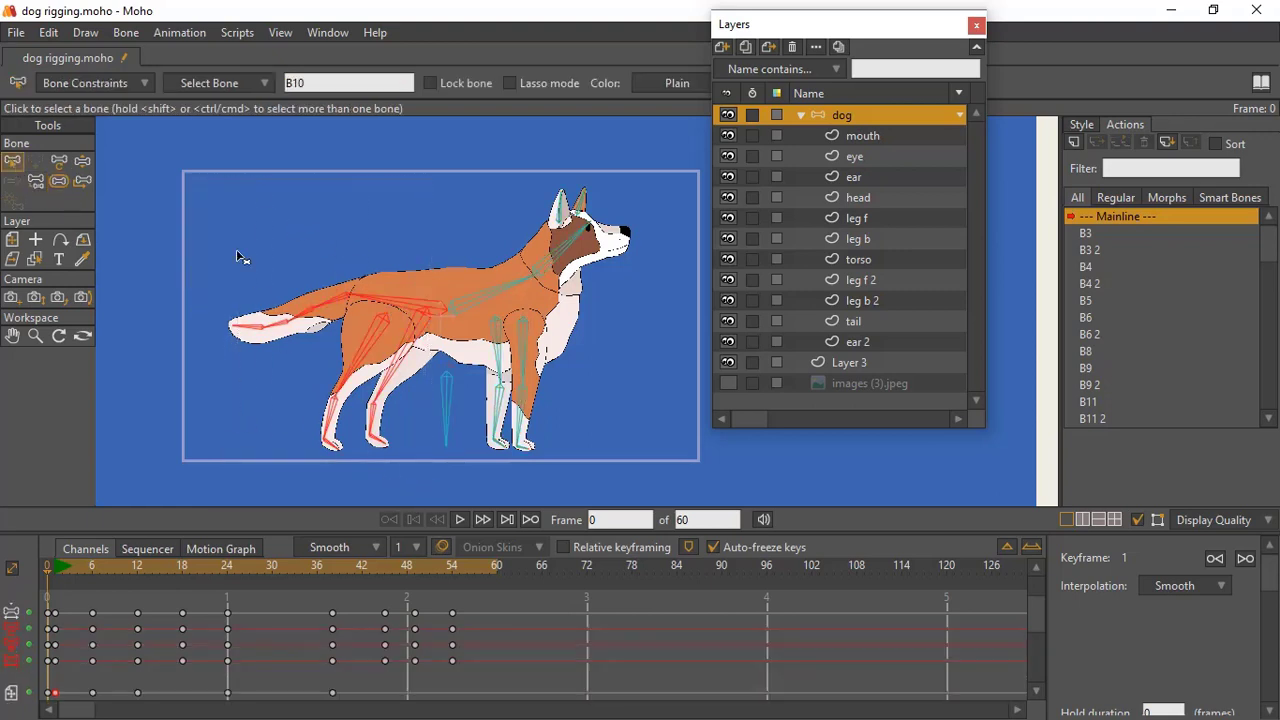
click(62, 184)
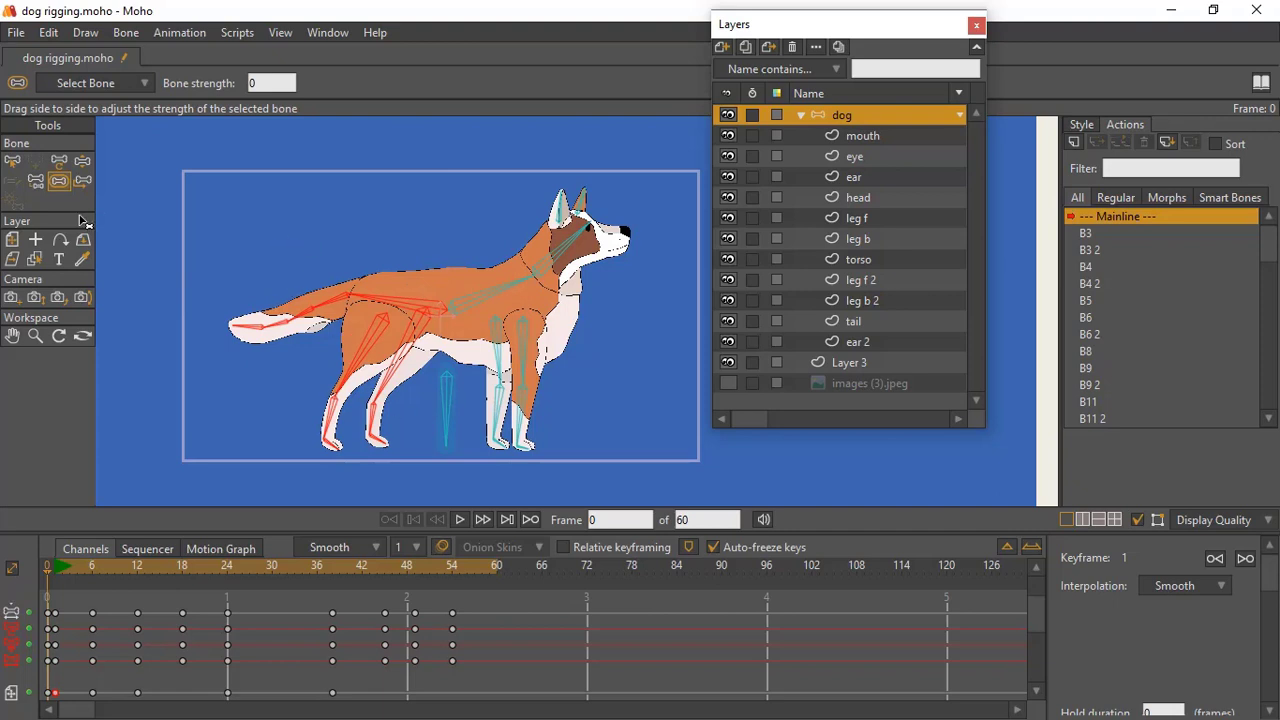
Select only bone B1 below the belly and examine its bone strength.
click(13, 161)
click(64, 185)
key(z)
click(447, 405)
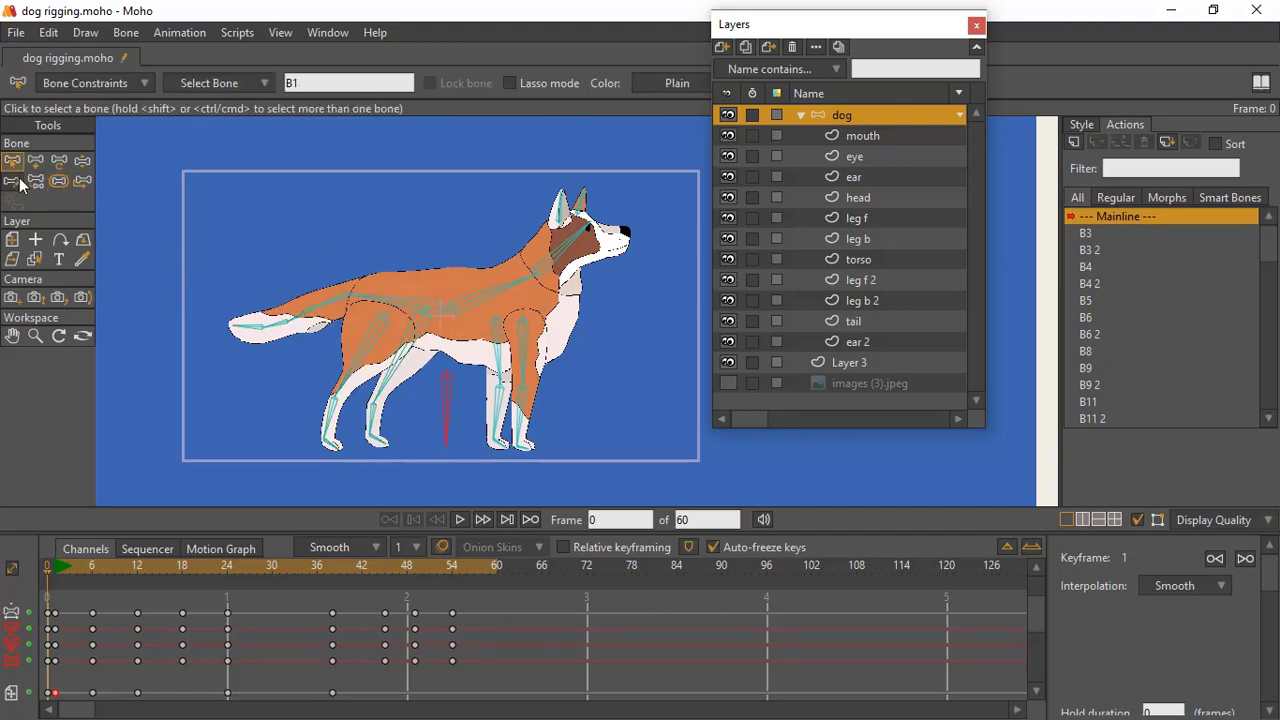
click(58, 184)
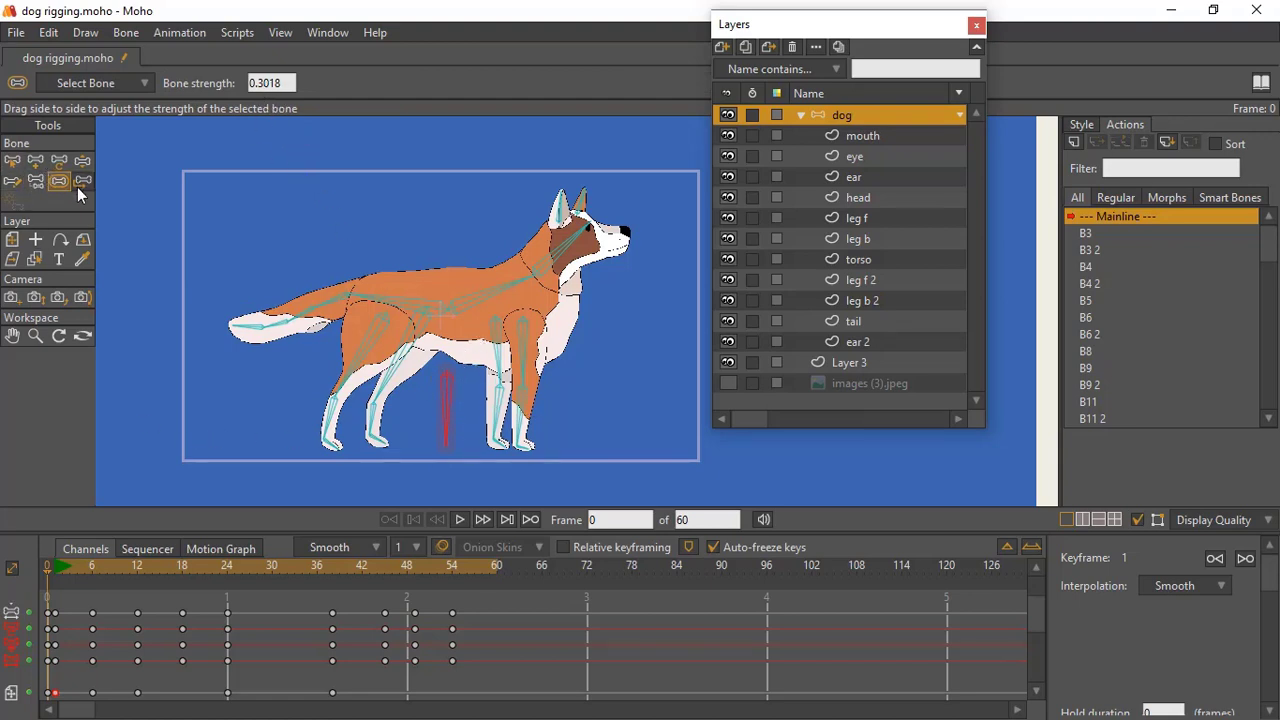
Try to move bone B1 with Transform Bone at frame 0.
click(66, 160)
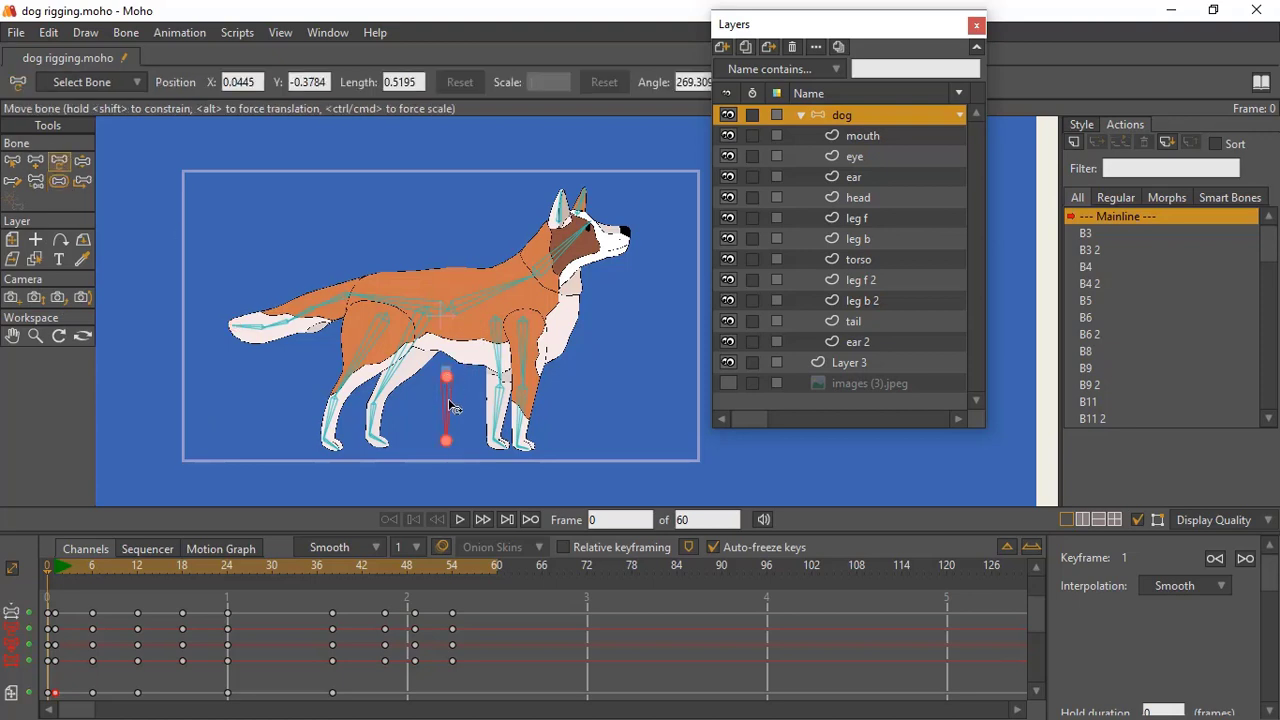
mouse_move(451, 412)
mouse_down()
mouse_move(462, 438)
mouse_move(451, 434)
mouse_up()
key(ctrl+z)
At frame 1, rotate bone B1 with Transform Bone and shift it with Manipulate Bones to test the whole dog's movement.
click(56, 566)
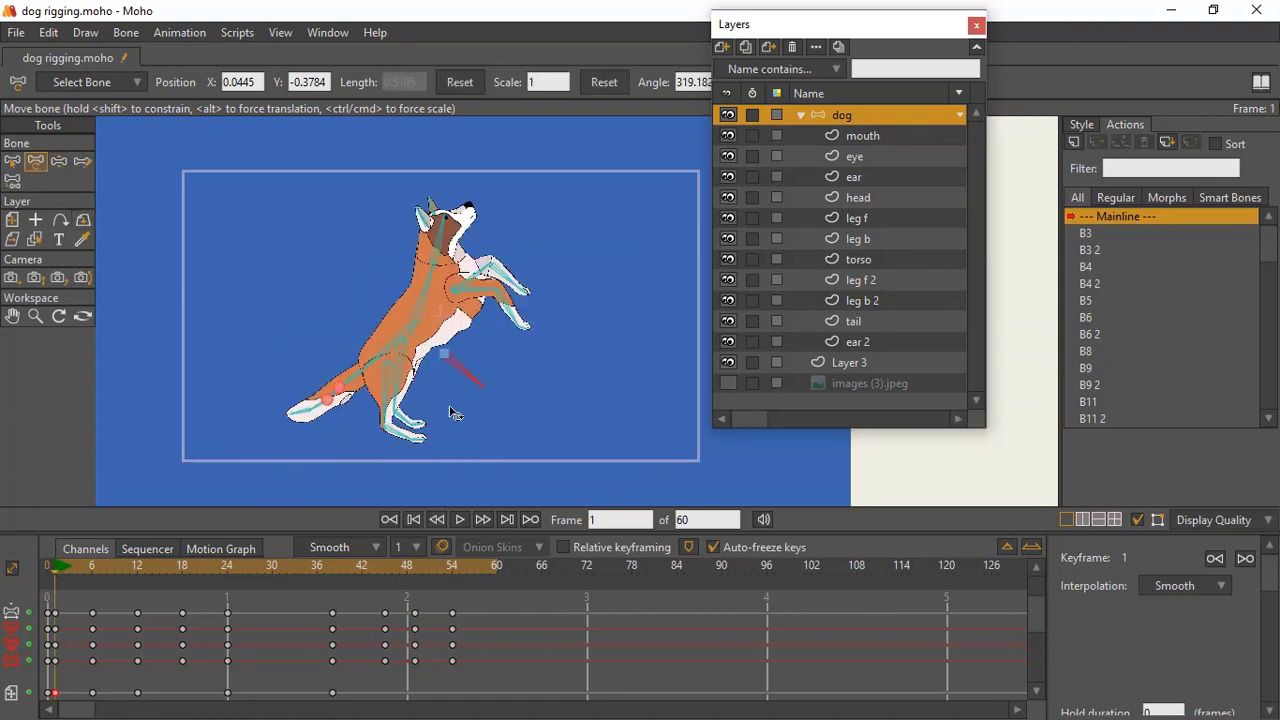
drag(476, 383, 453, 385)
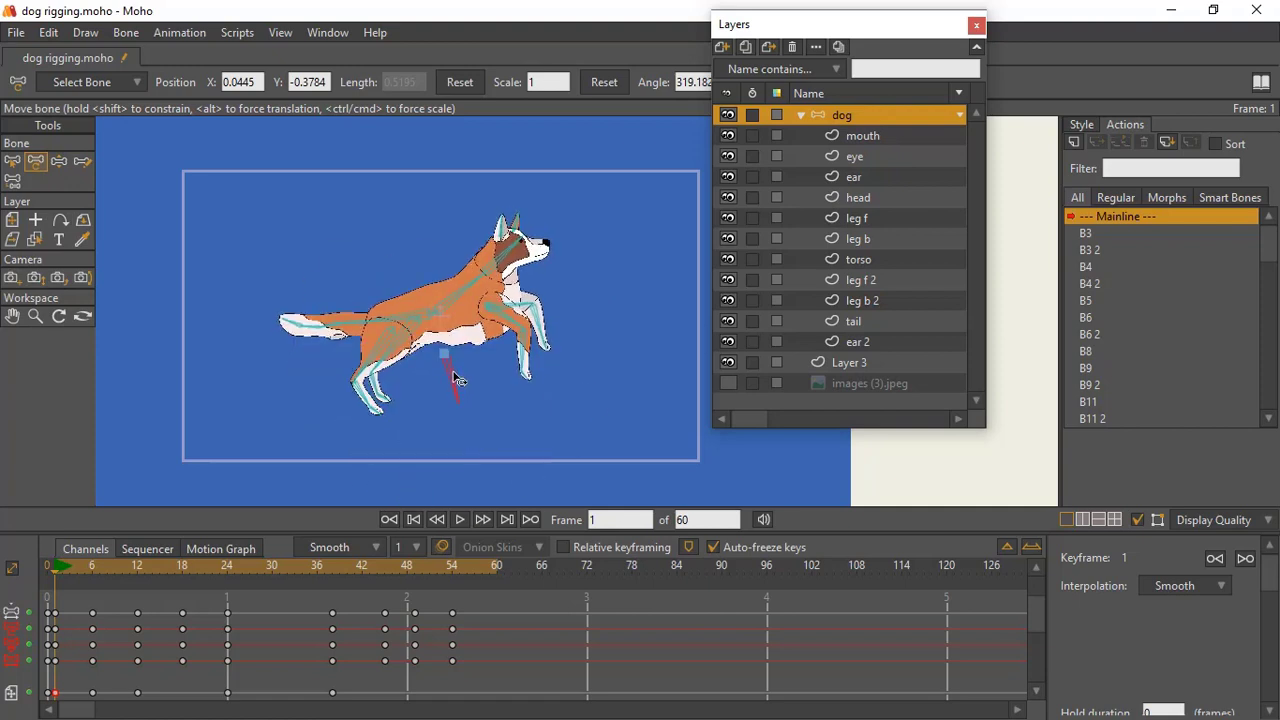
key(ctrl+z)
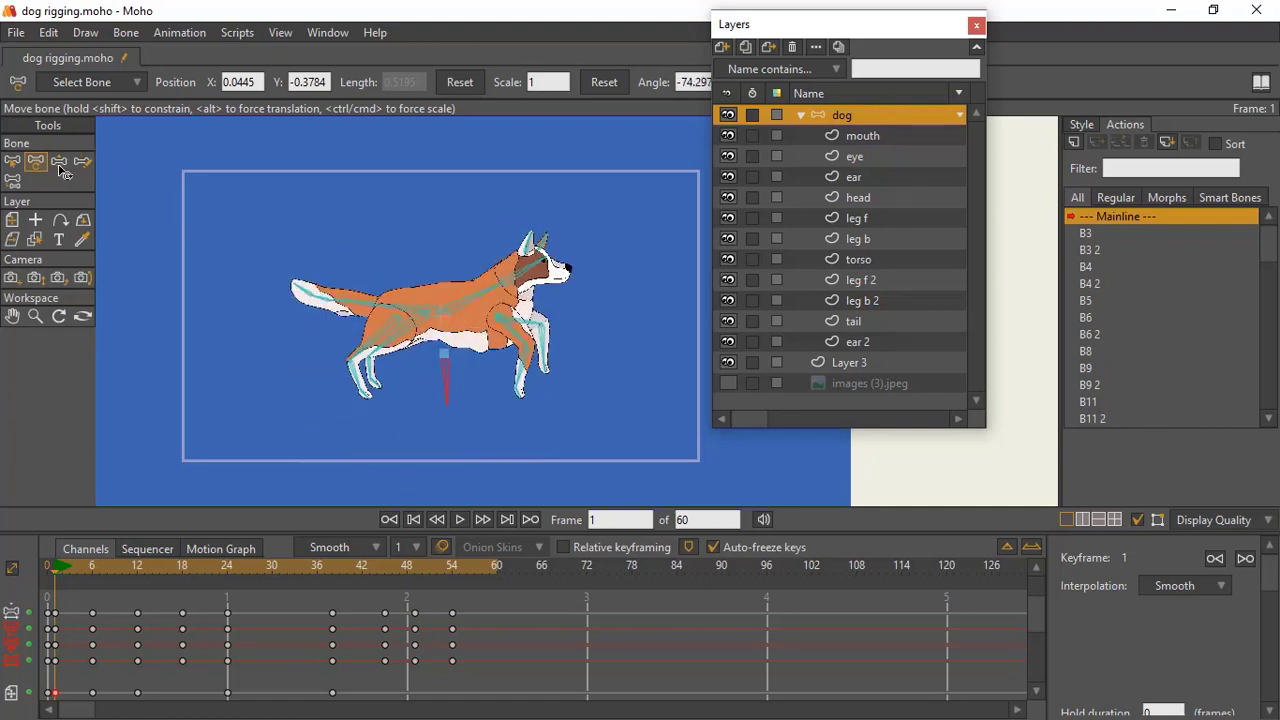
click(58, 163)
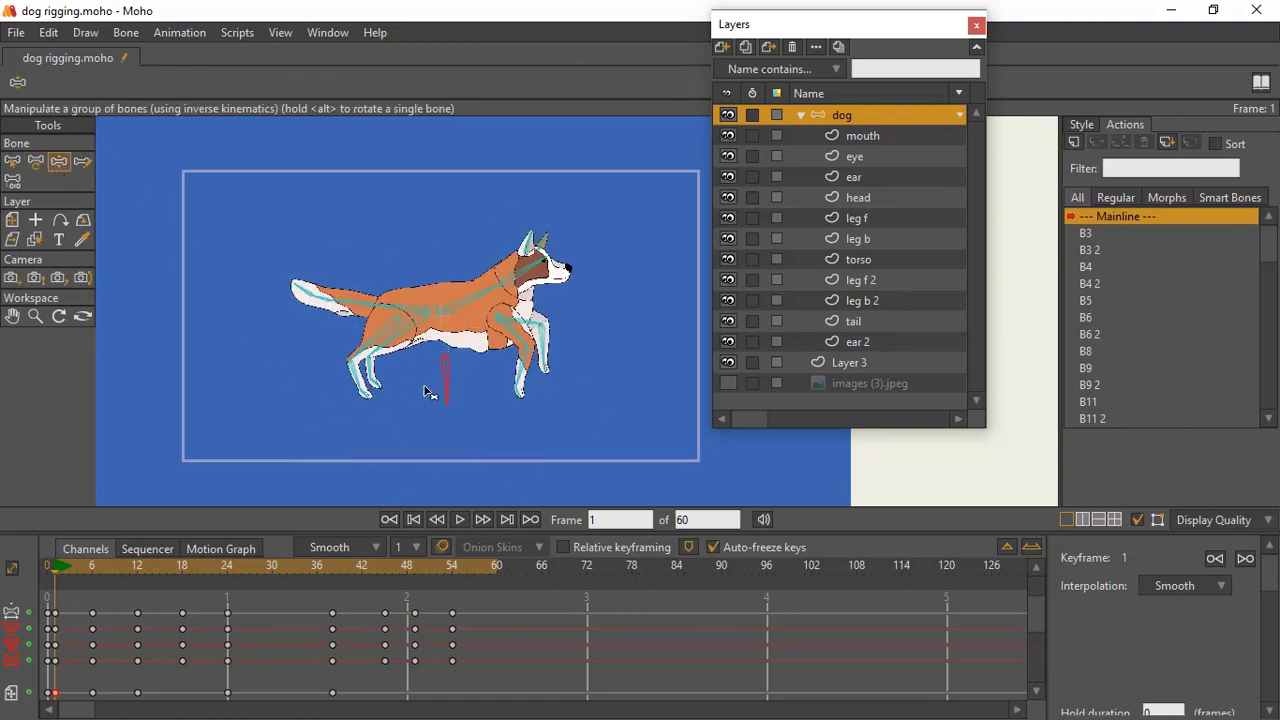
mouse_move(448, 380)
mouse_down()
mouse_move(440, 368)
mouse_move(368, 366)
mouse_move(622, 370)
mouse_move(433, 370)
mouse_move(467, 372)
mouse_up()
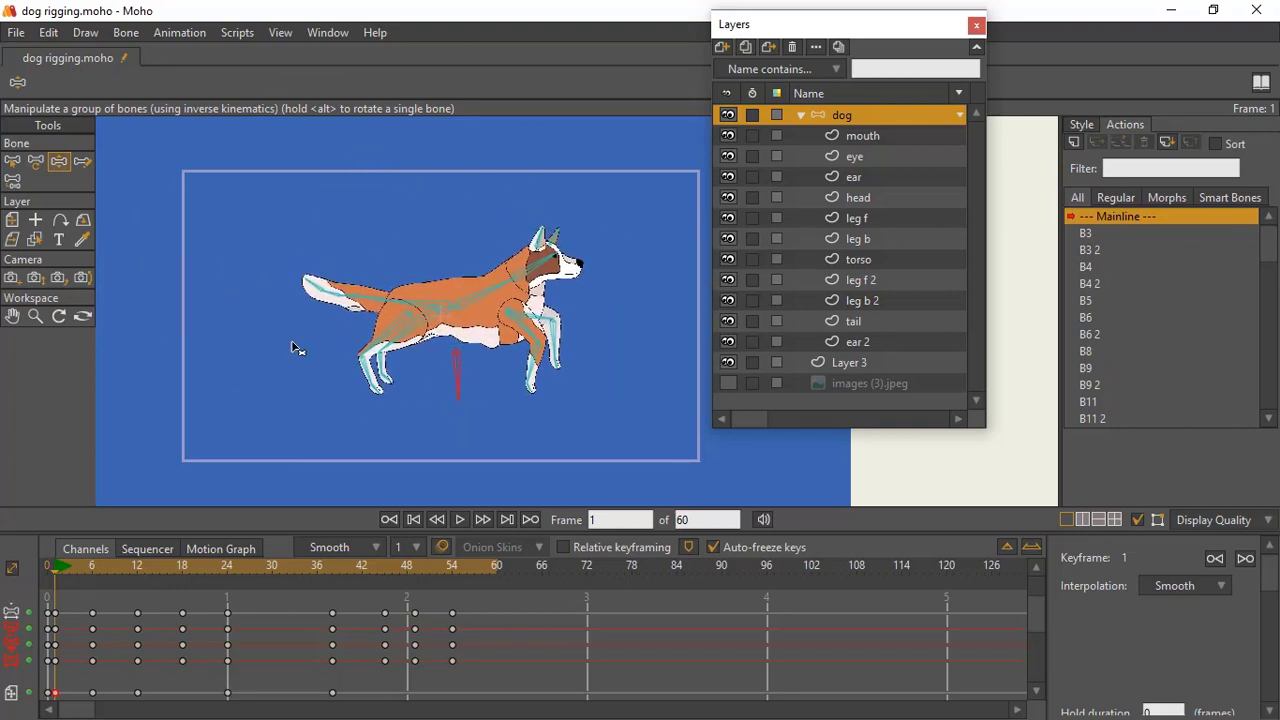
Return to frame 0 and examine the strength setting of the bone below the belly again.
click(12, 161)
click(45, 568)
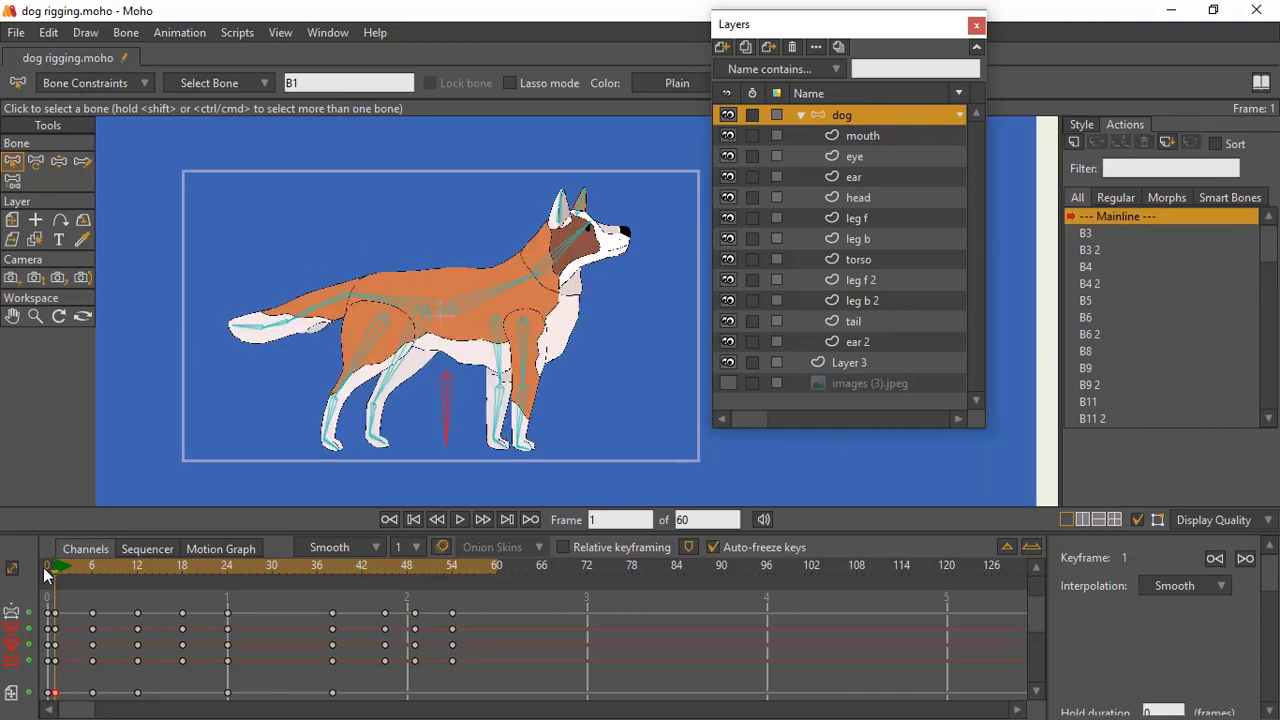
click(45, 562)
click(58, 184)
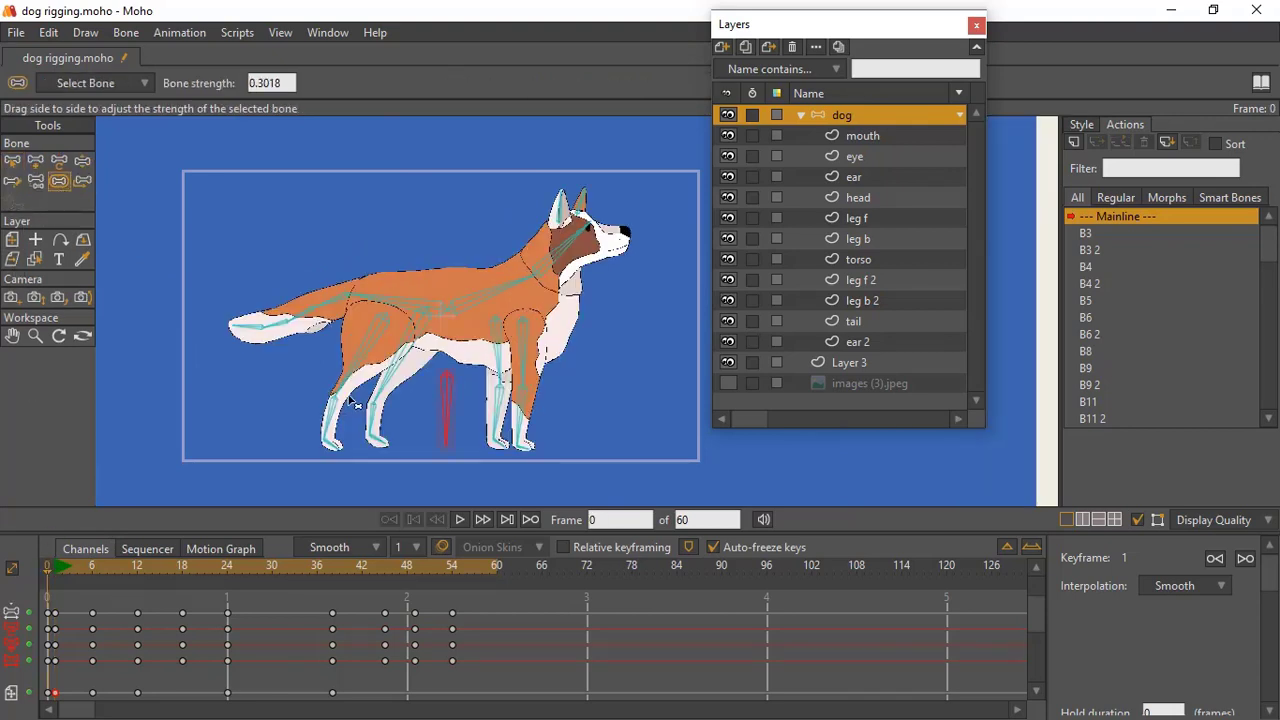
Try to pull the whole dog with bone B1 using Manipulate Bones at frame 0.
click(74, 162)
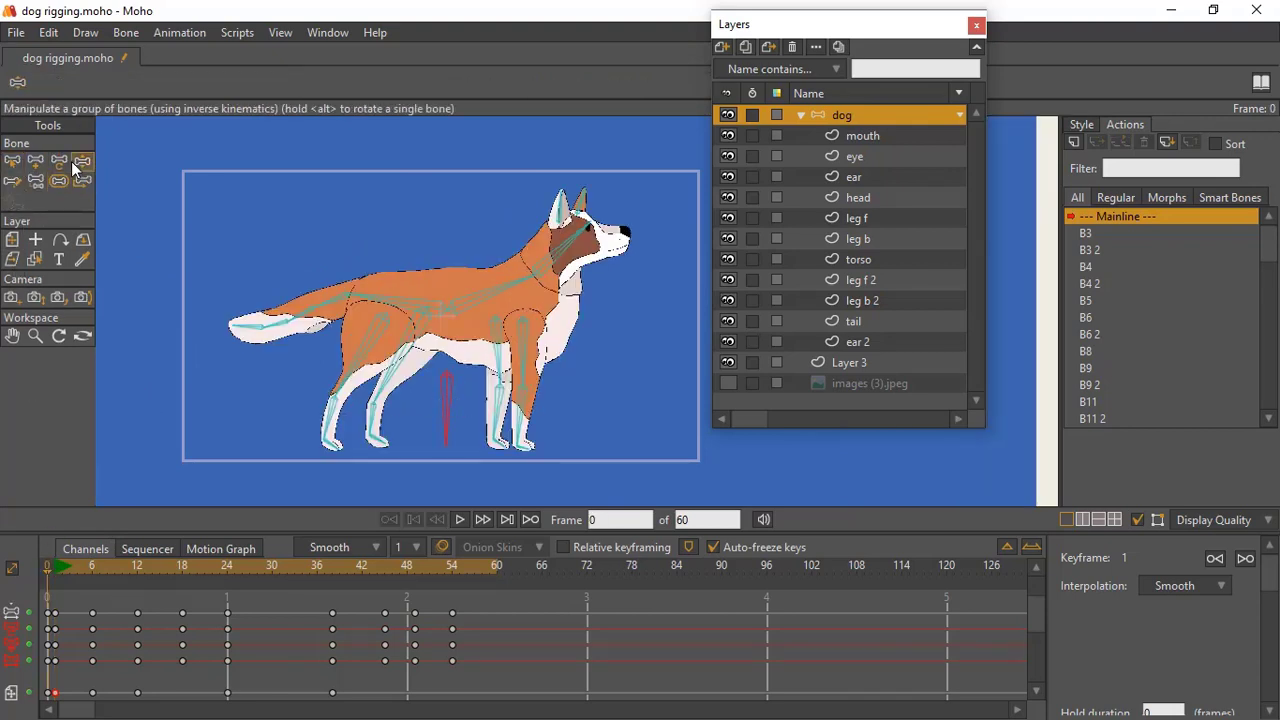
mouse_move(447, 408)
mouse_down()
mouse_move(389, 293)
mouse_move(410, 400)
mouse_move(353, 507)
mouse_move(504, 414)
mouse_move(455, 415)
mouse_move(450, 395)
mouse_move(405, 390)
mouse_move(428, 415)
mouse_move(437, 386)
mouse_up()
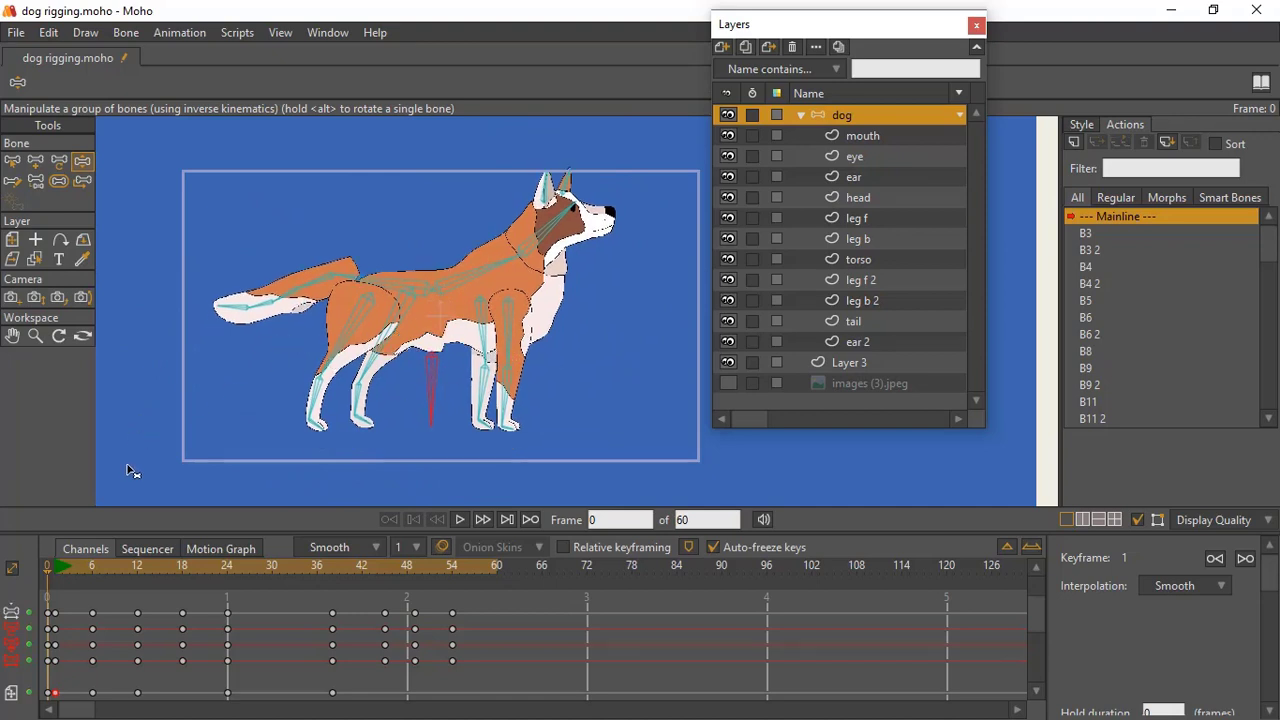
key(ctrl+z)
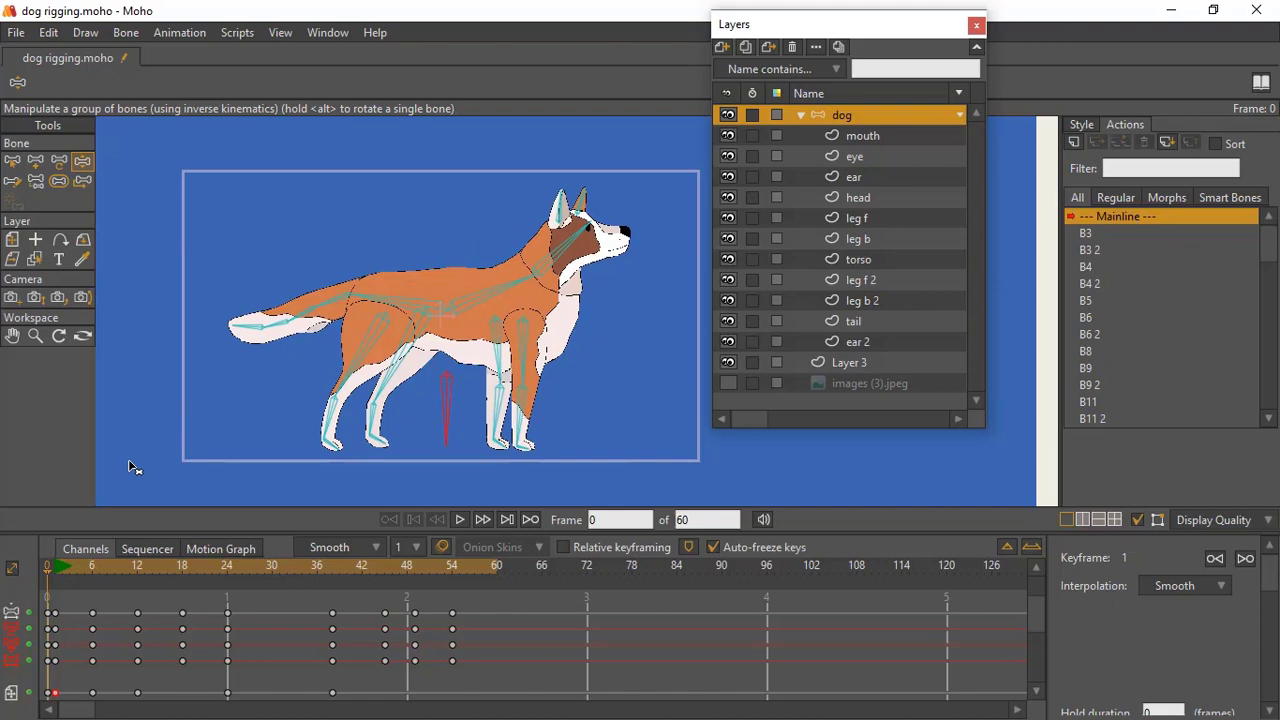
Play the dog's Mainline animation.
key(space)
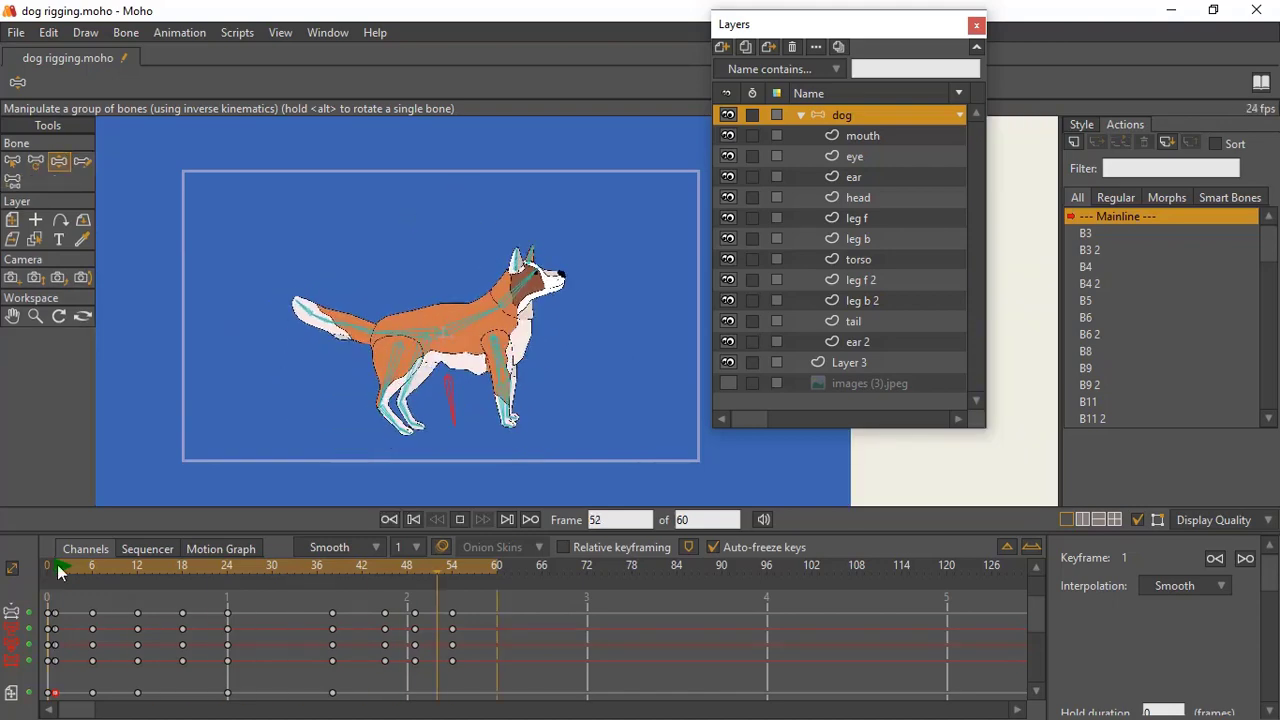